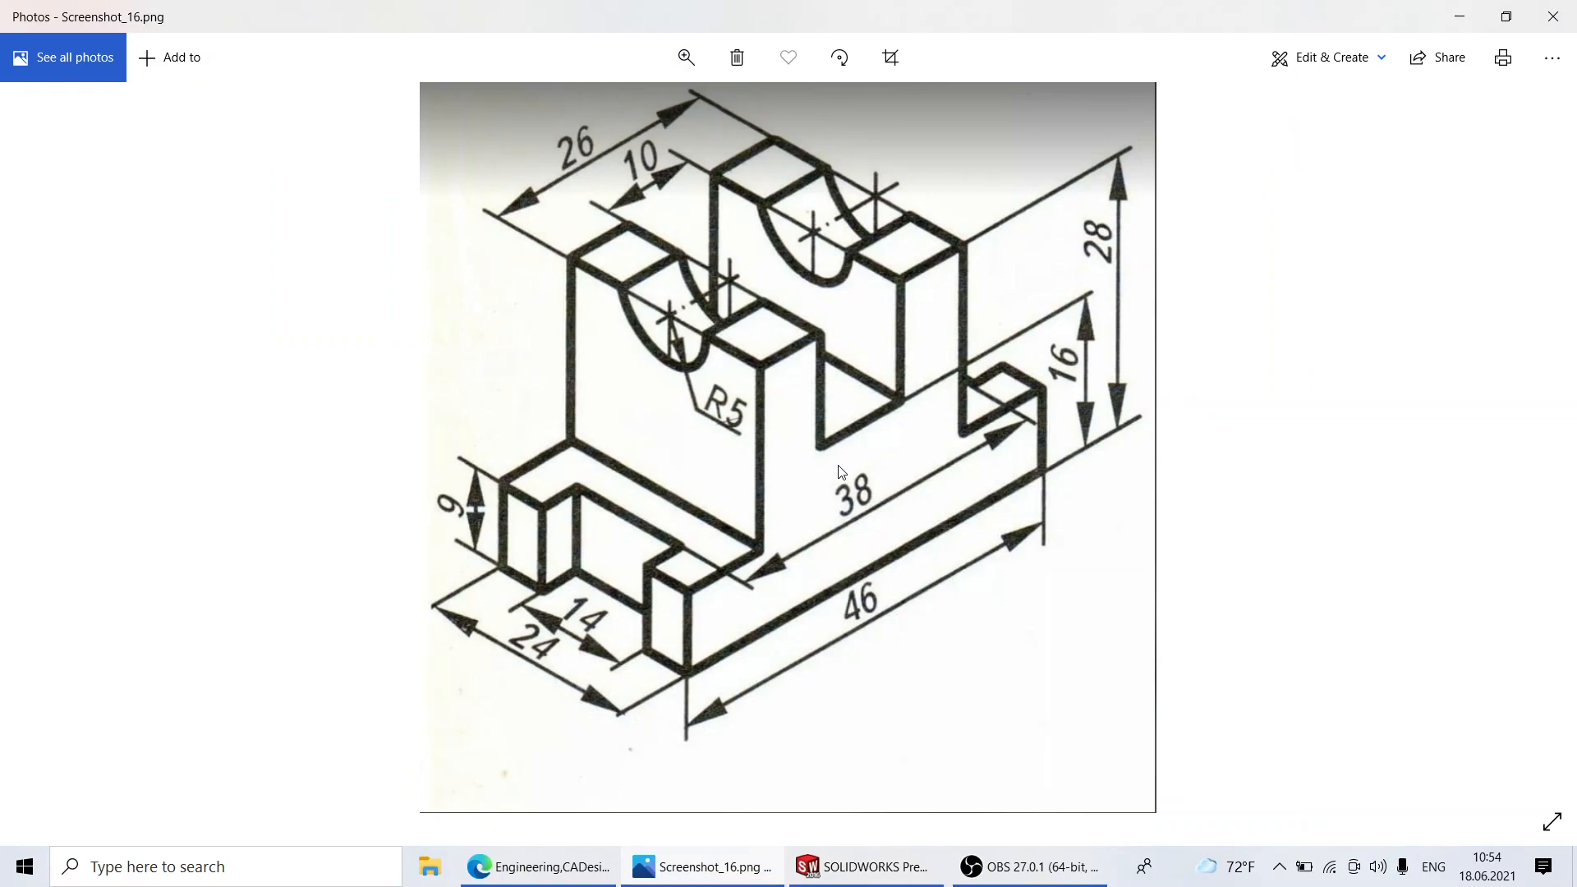
Step: Switch to SOLIDWORKS and create a new part document
left_click(871, 870)
left_click(158, 14)
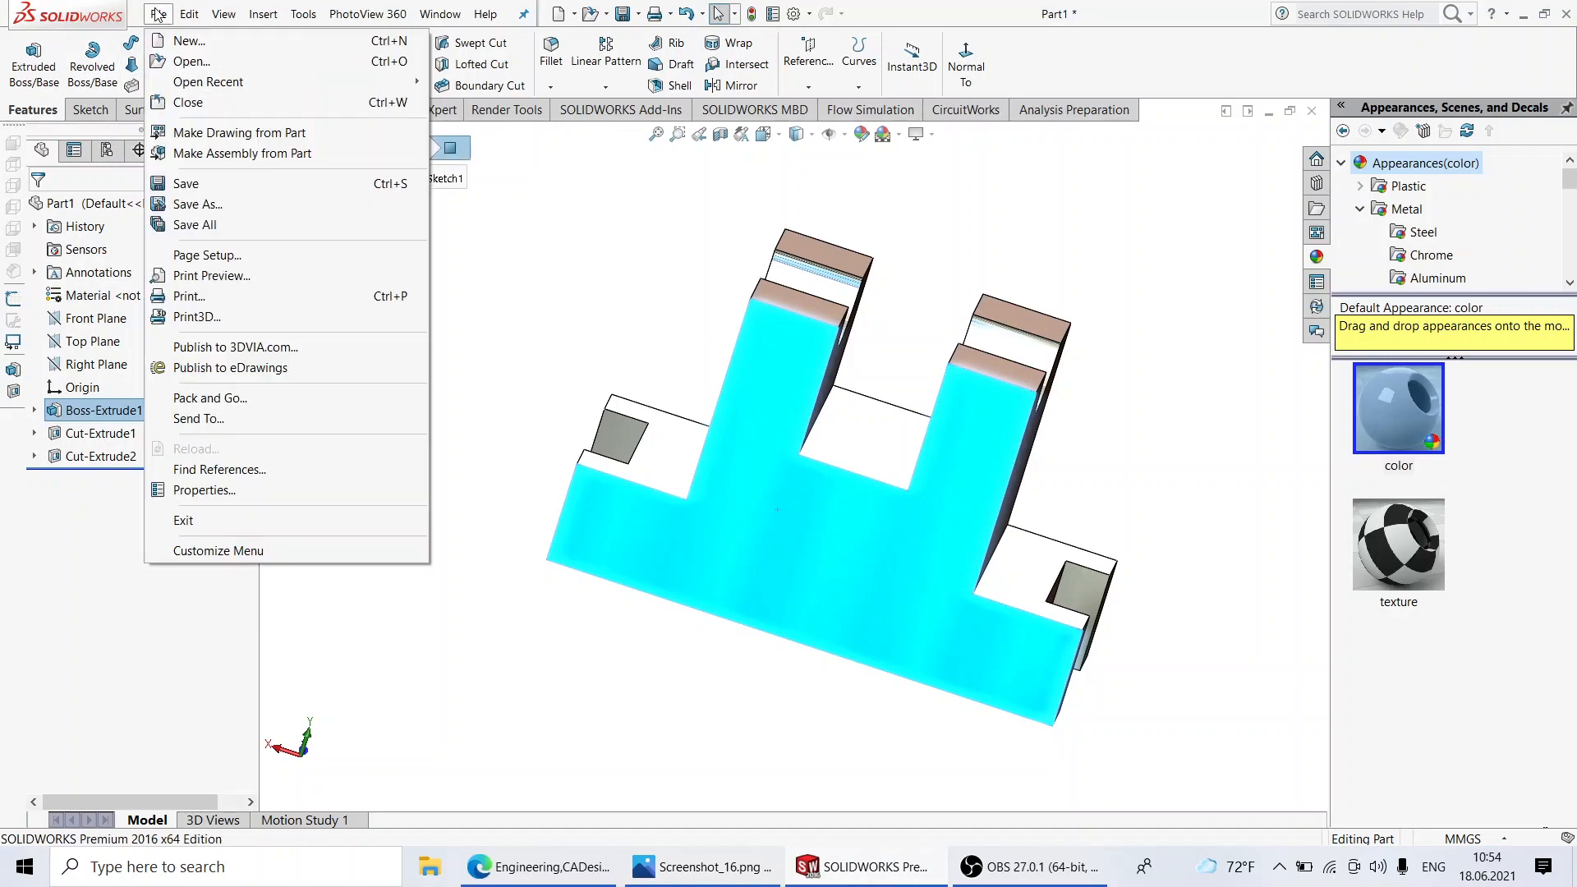
left_click(188, 41)
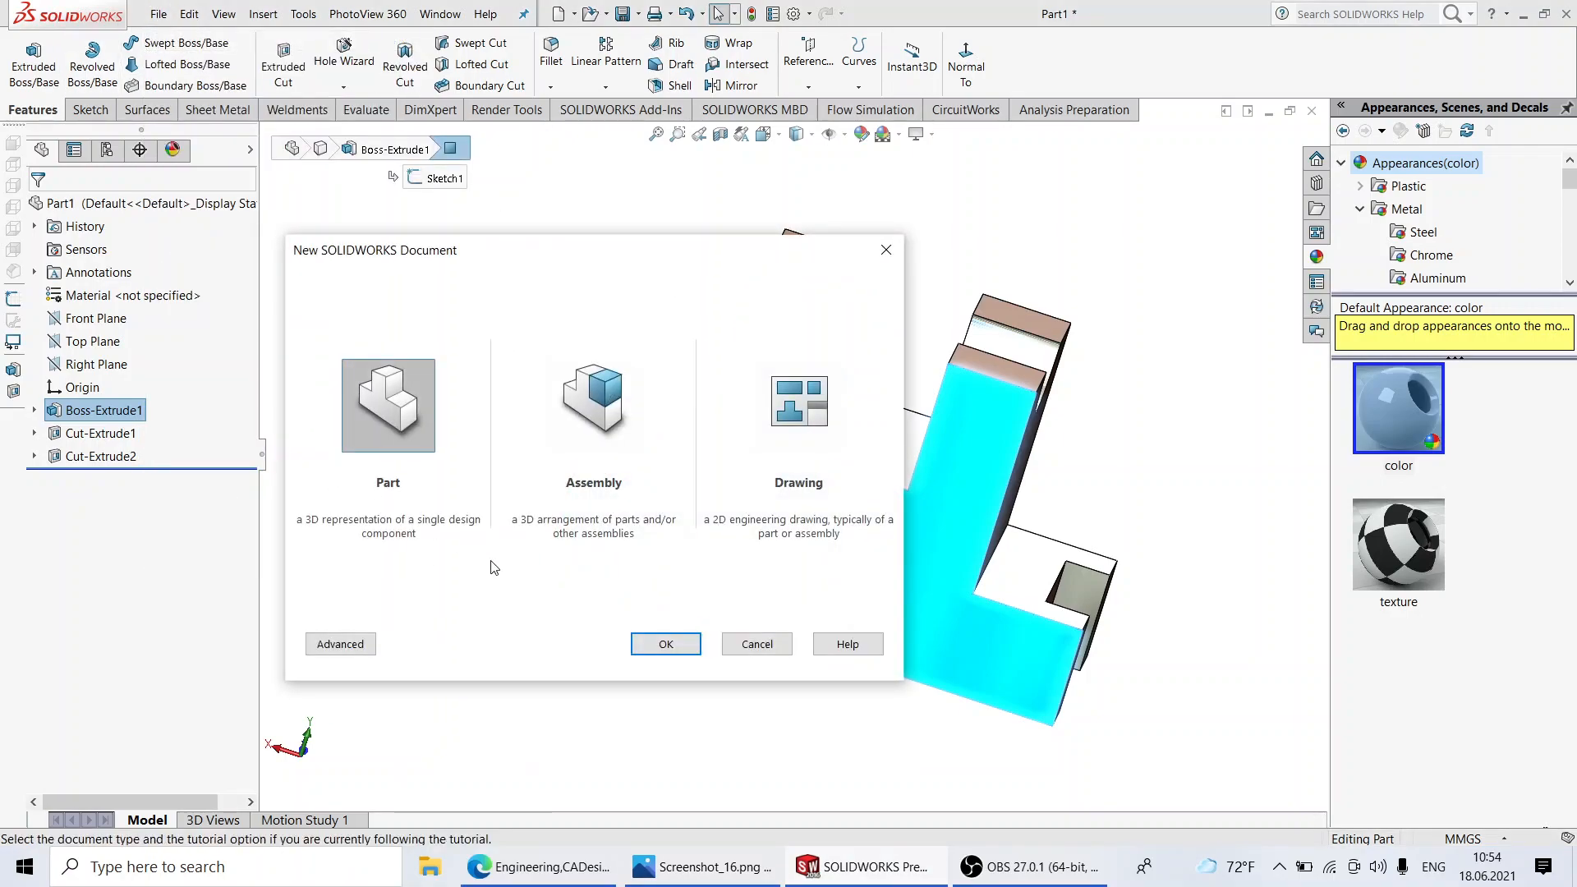
left_click(665, 648)
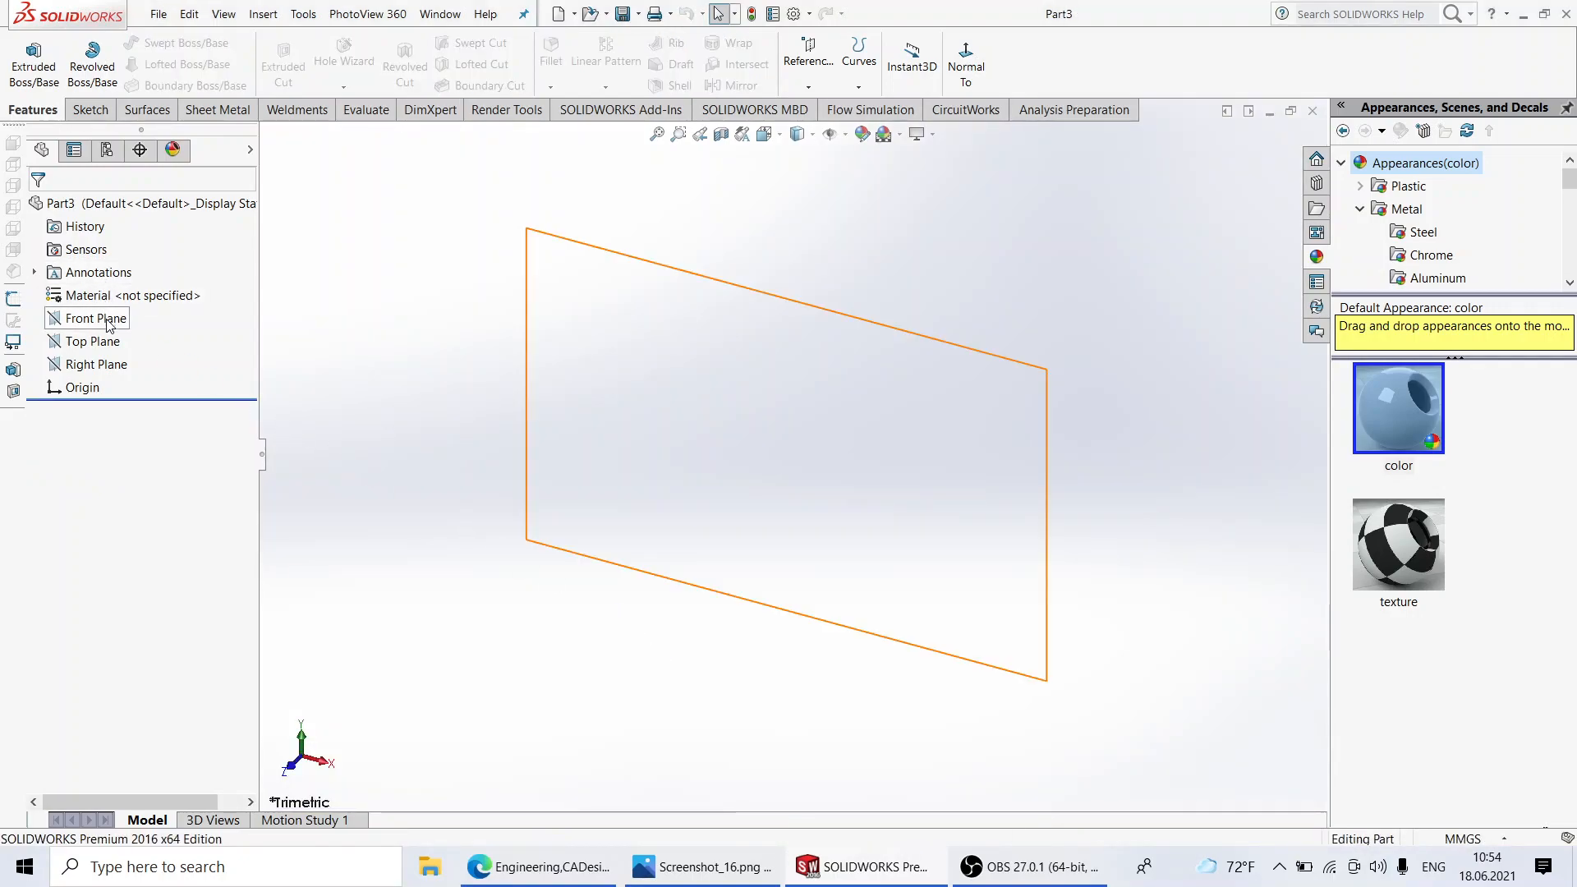
Step: On the Front Plane, sketch a closed stepped profile from the origin with a right edge about 40 mm high and a base about 73 mm long
left_click(107, 321)
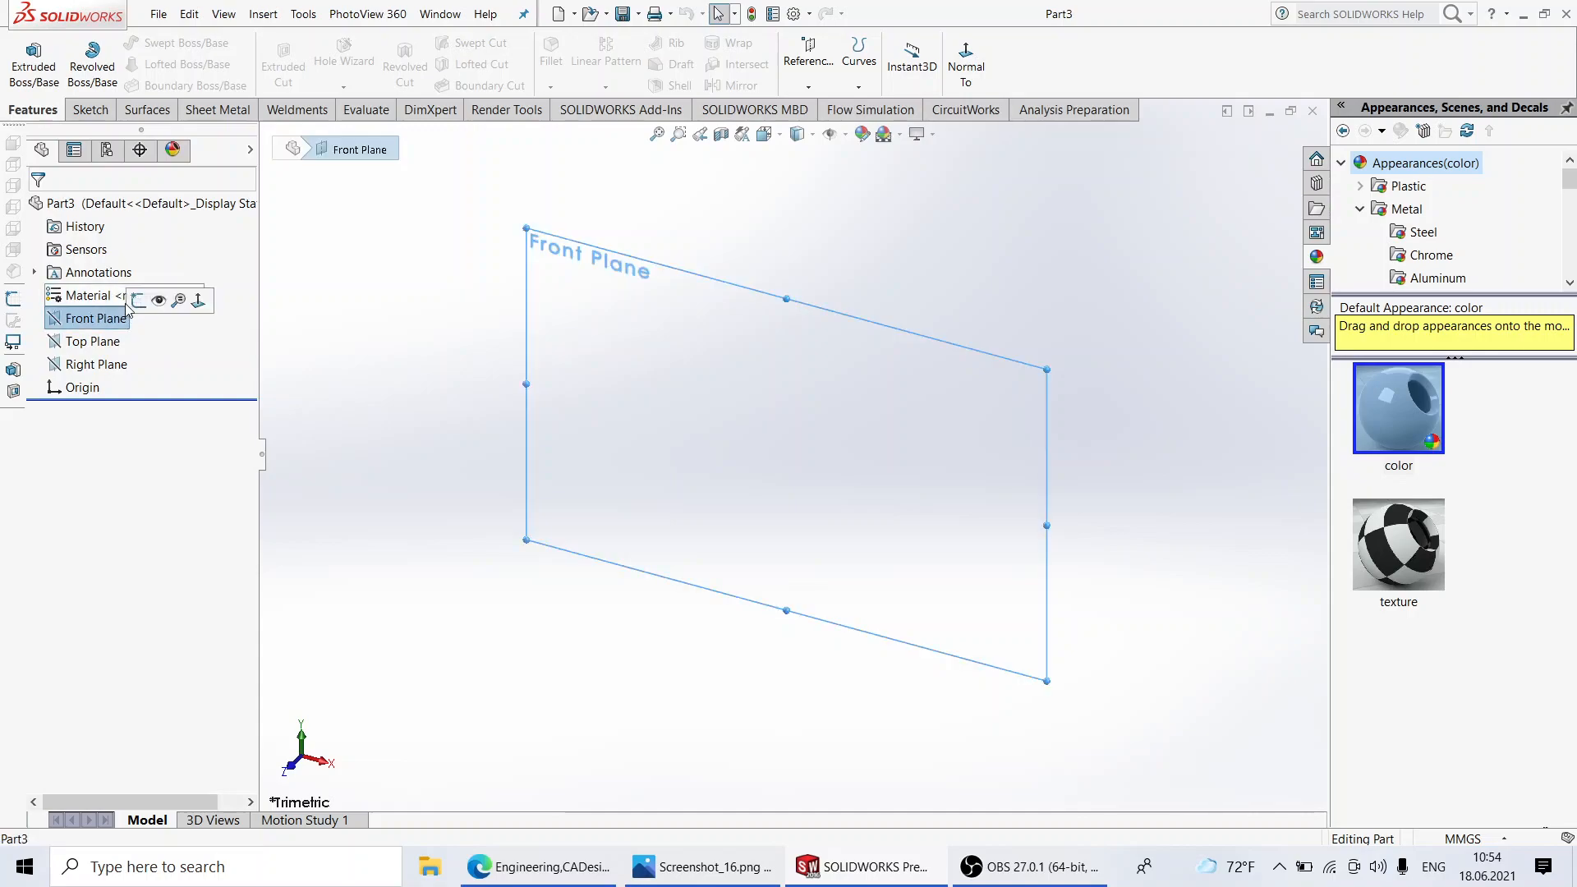
left_click(138, 301)
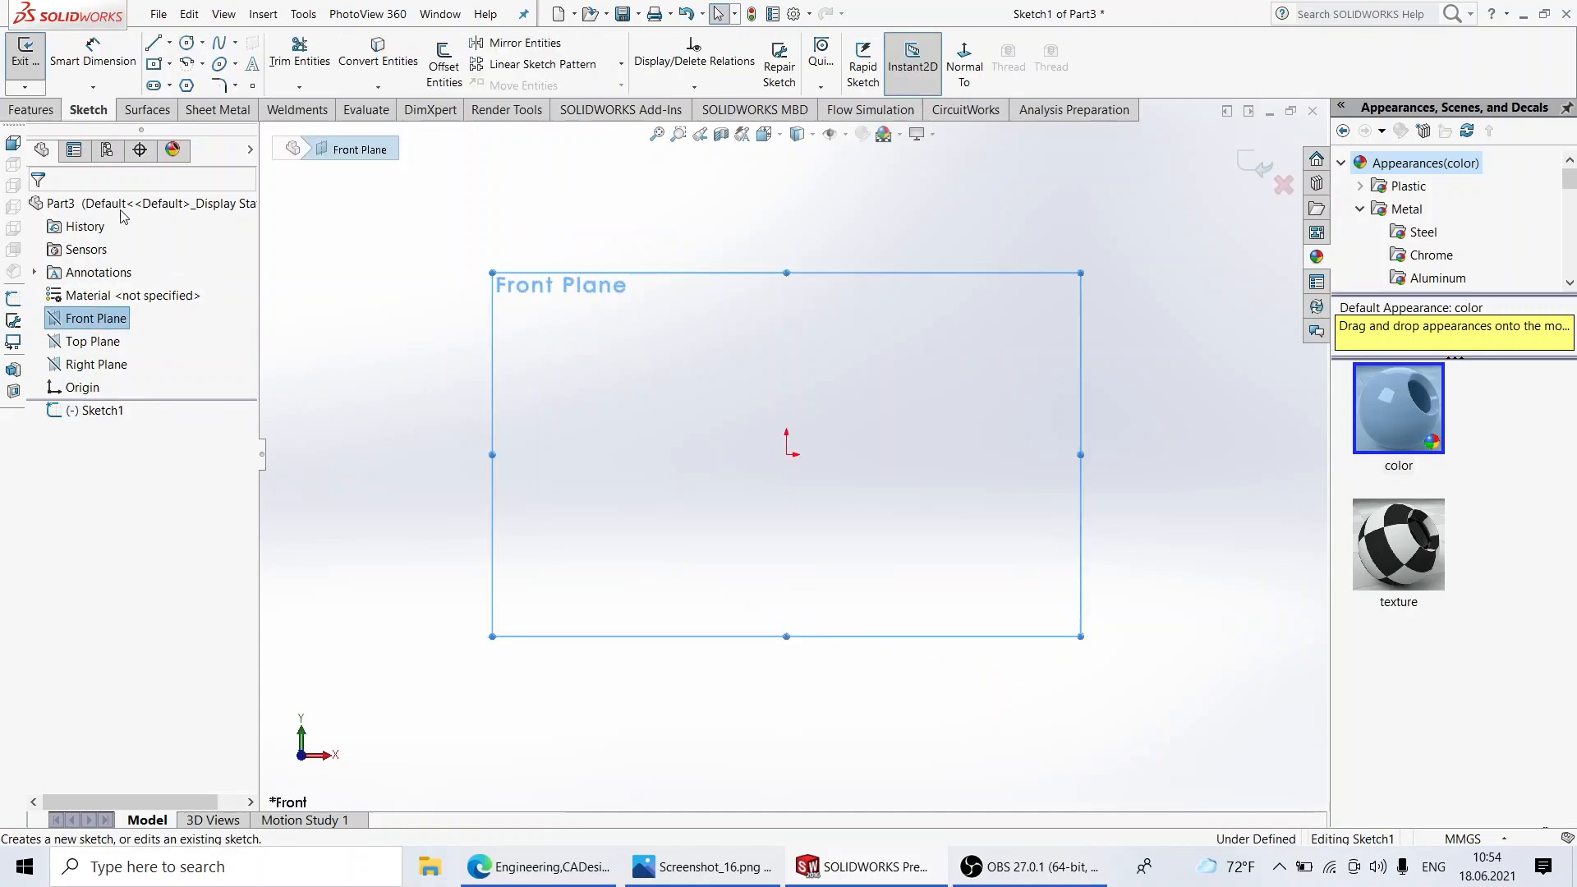
left_click(154, 45)
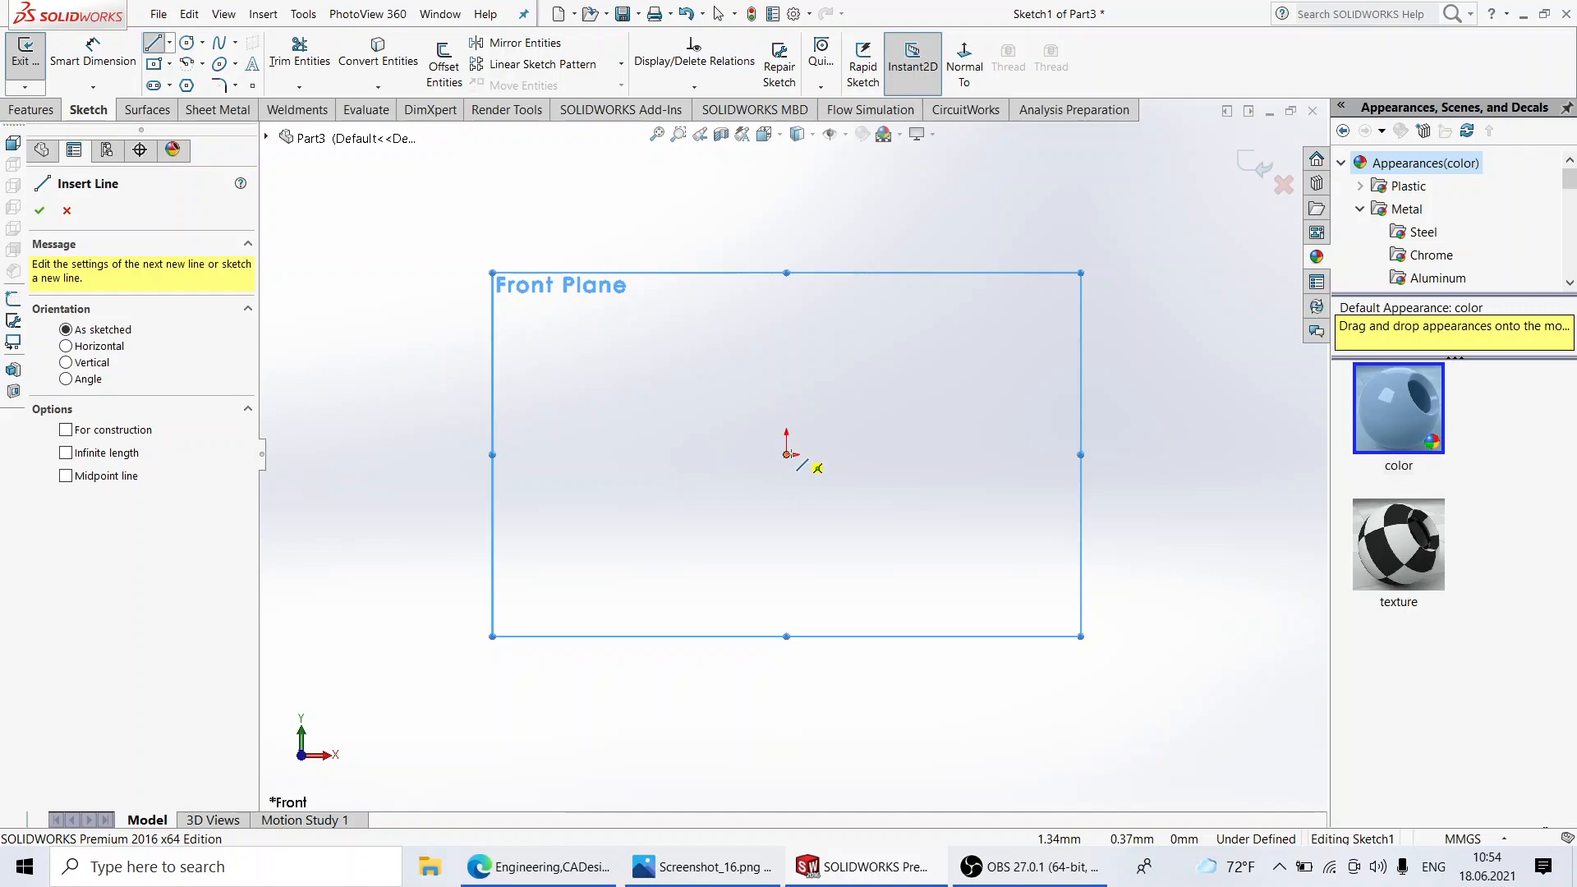
left_click(787, 454)
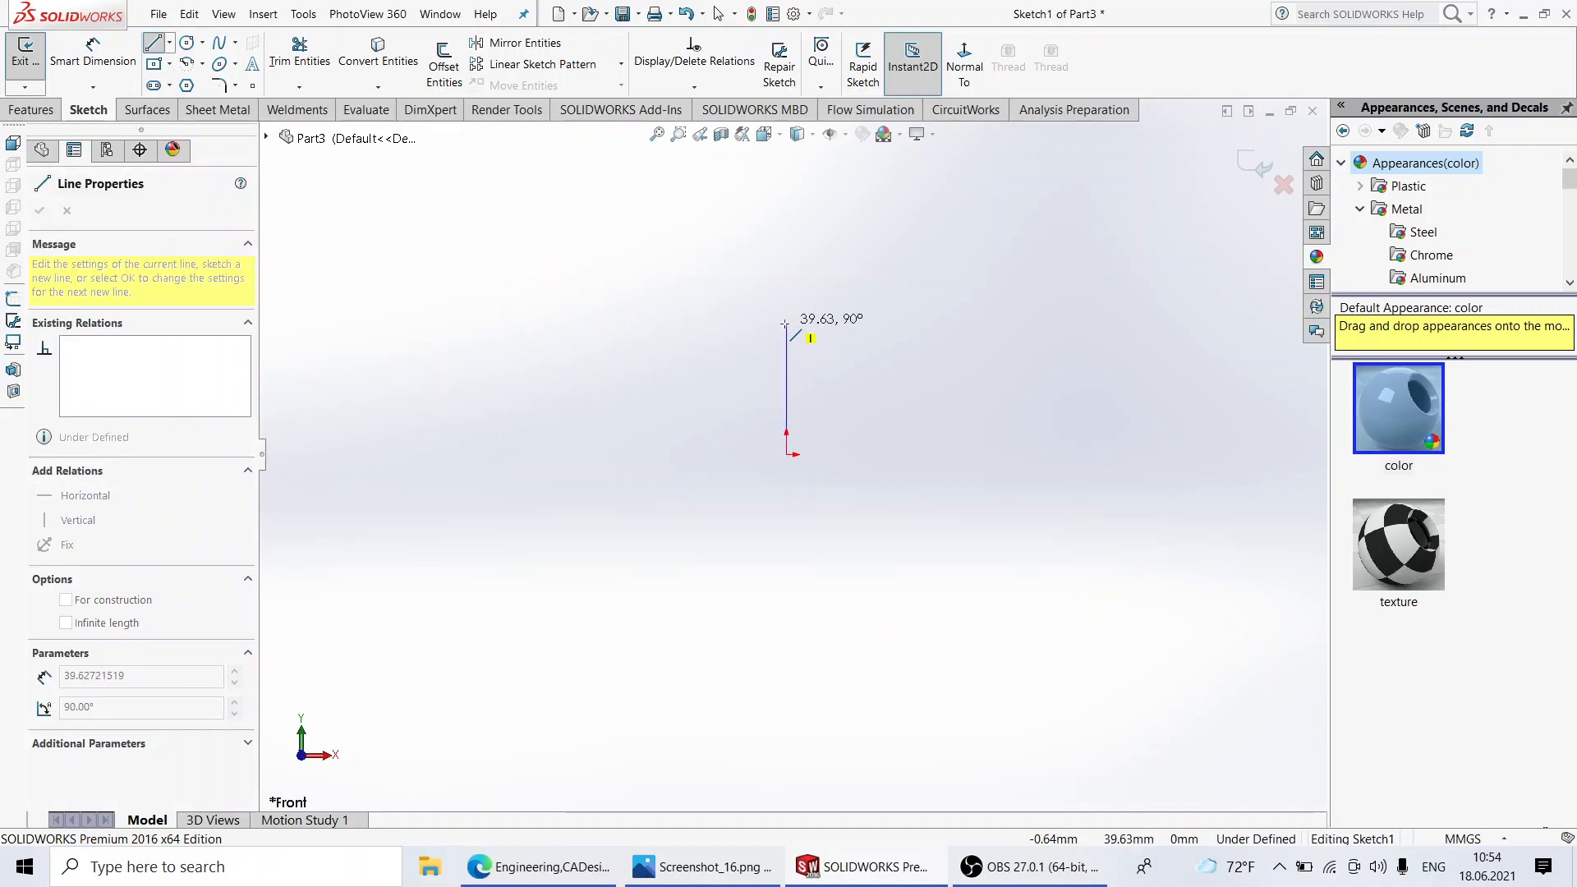
left_click(788, 322)
left_click(730, 322)
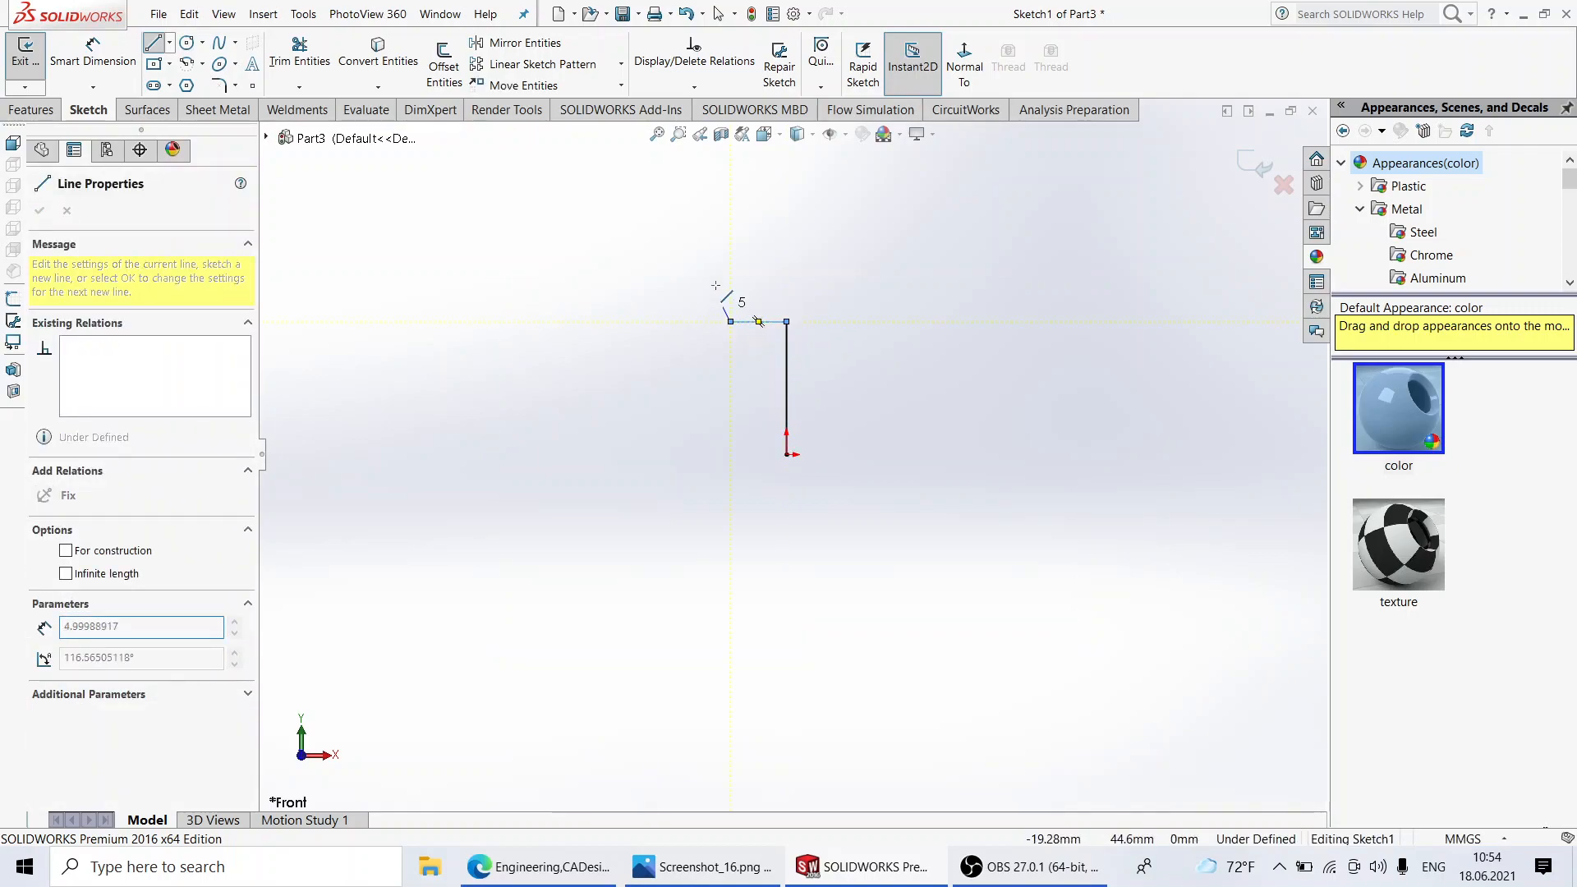
left_click(730, 202)
left_click(630, 202)
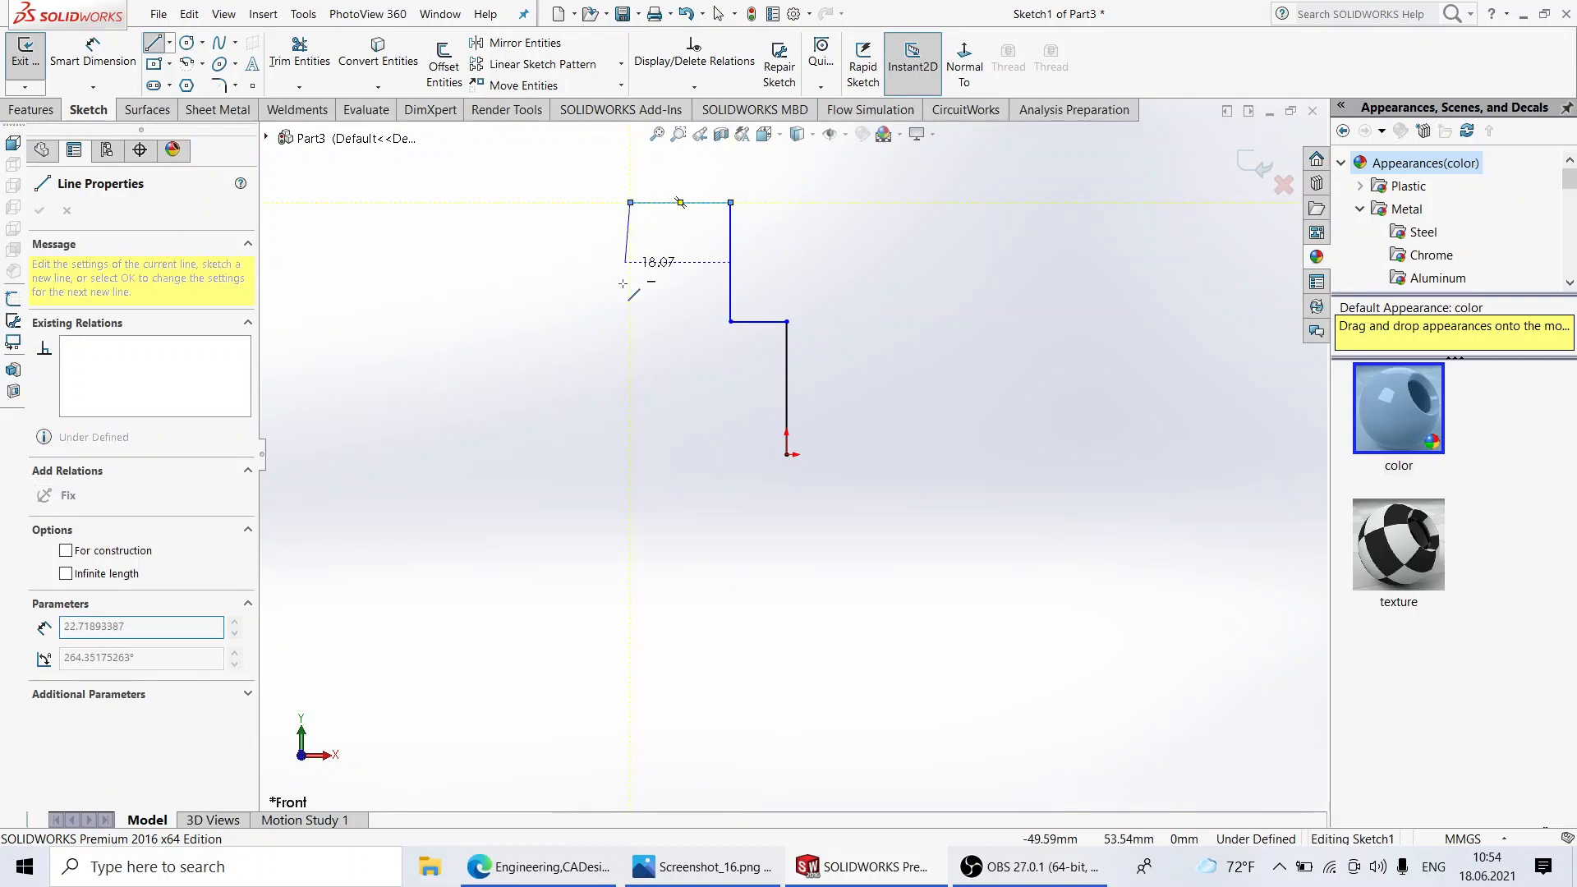
left_click(630, 366)
left_click(545, 365)
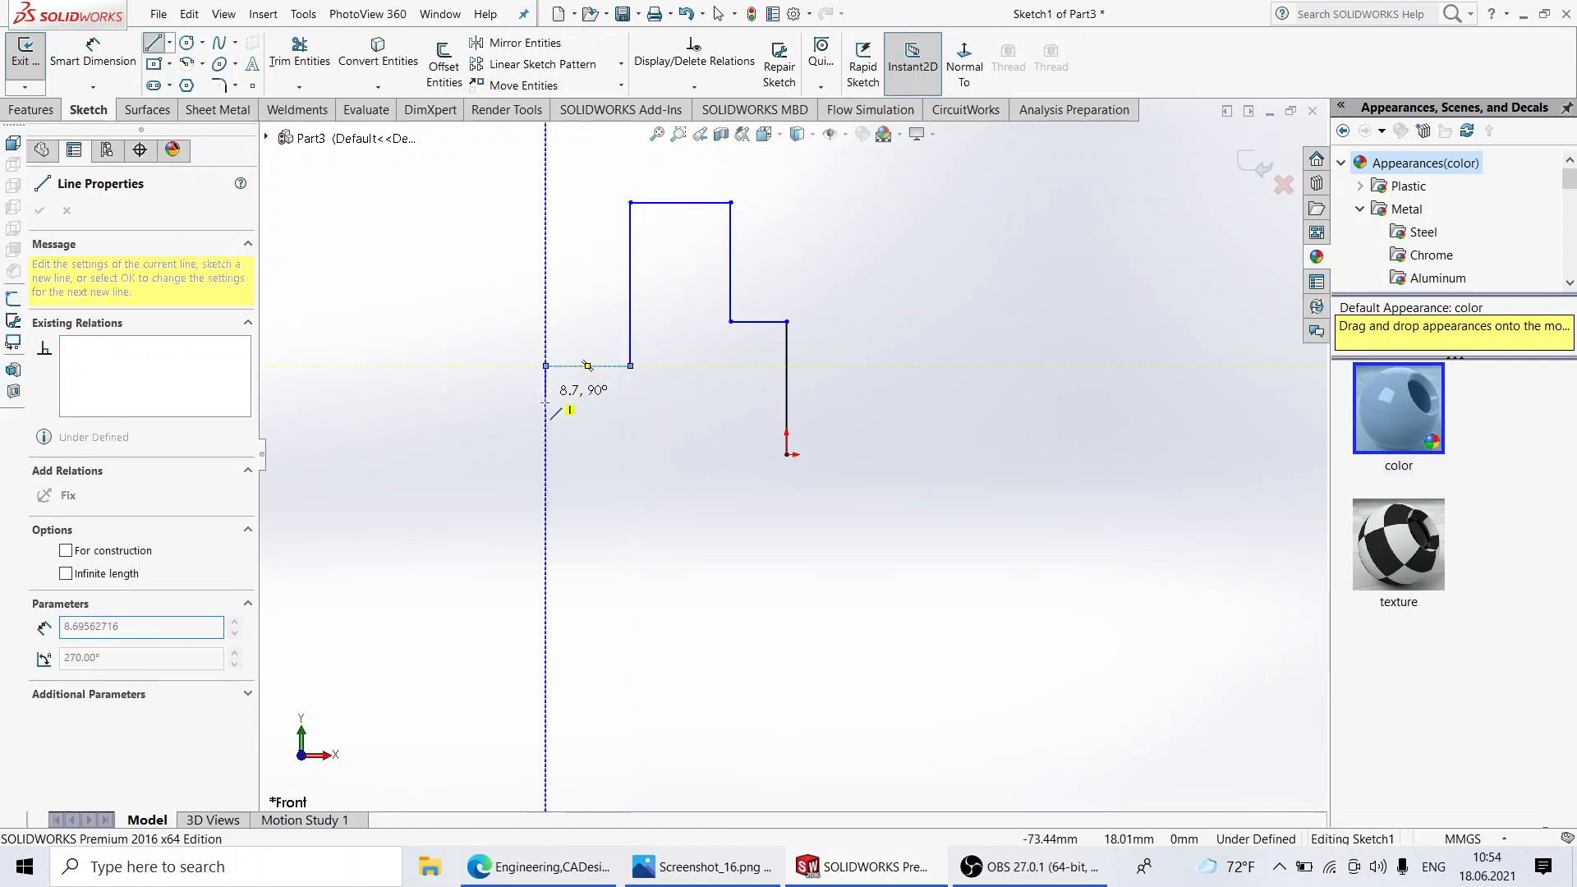
left_click(545, 454)
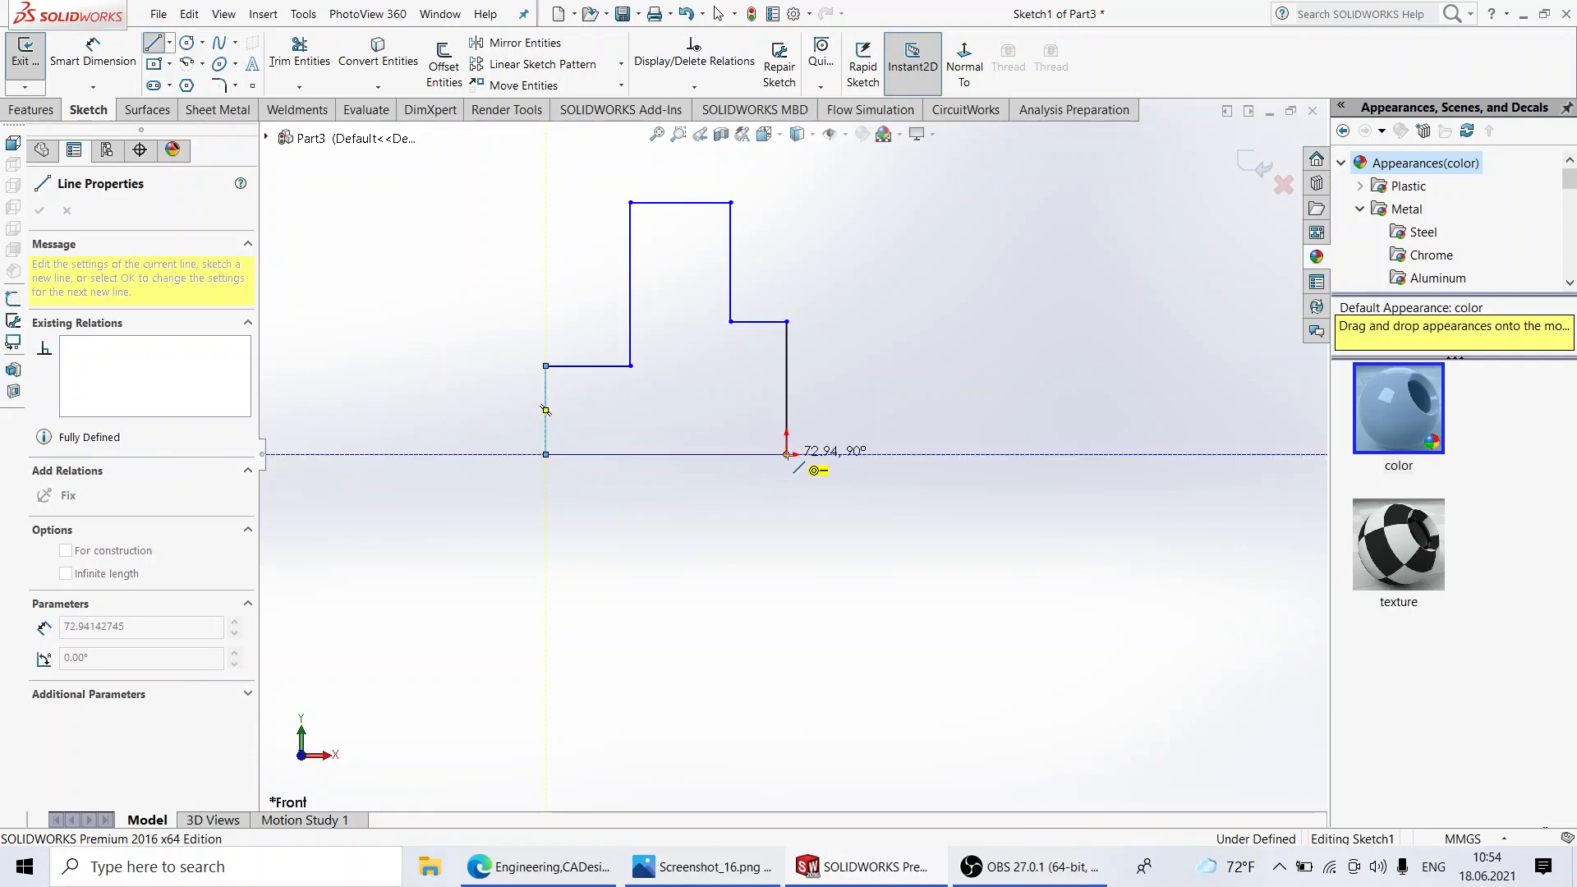
left_click(786, 454)
Step: Dimension the vertical edge rising from the origin to 16 mm
left_click(92, 56)
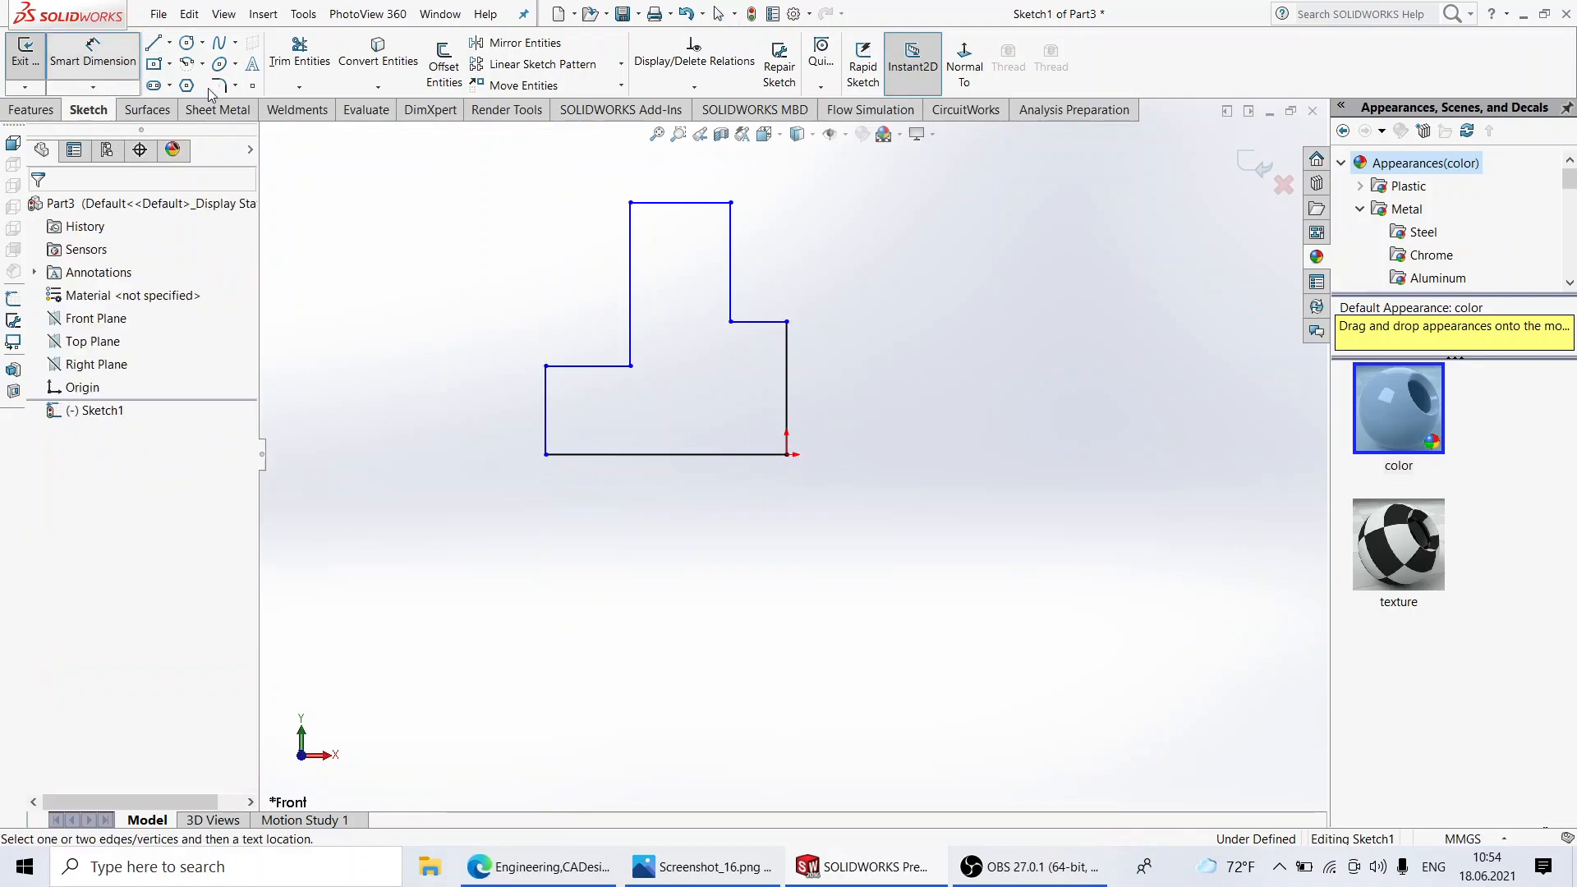
left_click(787, 378)
left_click(844, 377)
type("16")
key("Return")
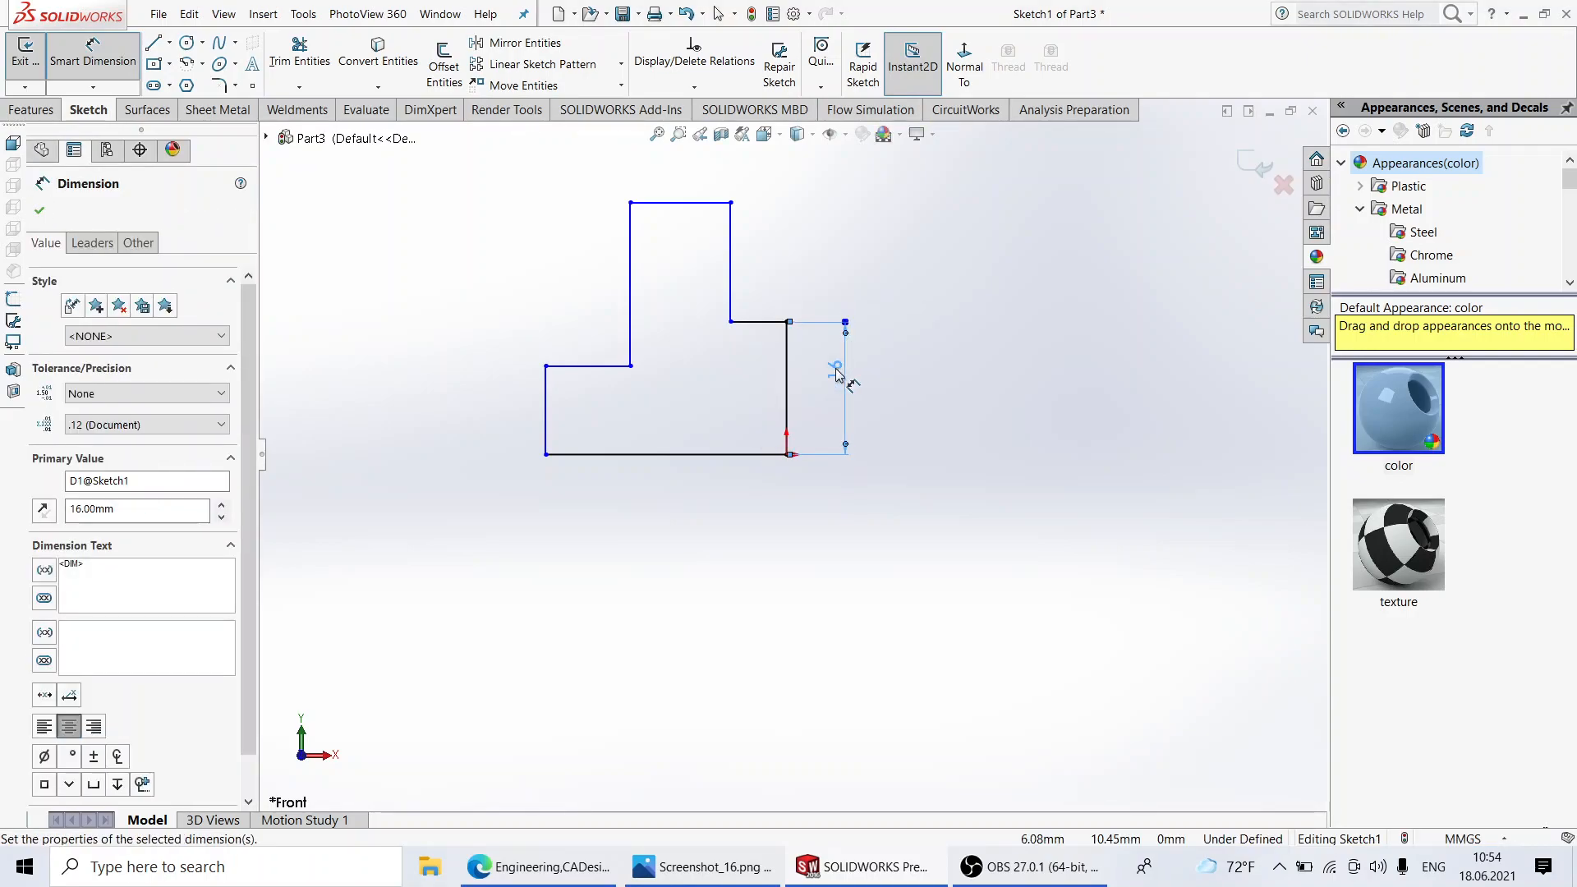
Step: Dimension the short horizontal step next to the origin edge to 5 mm and the vertical edge above it to 12 mm
left_click(756, 322)
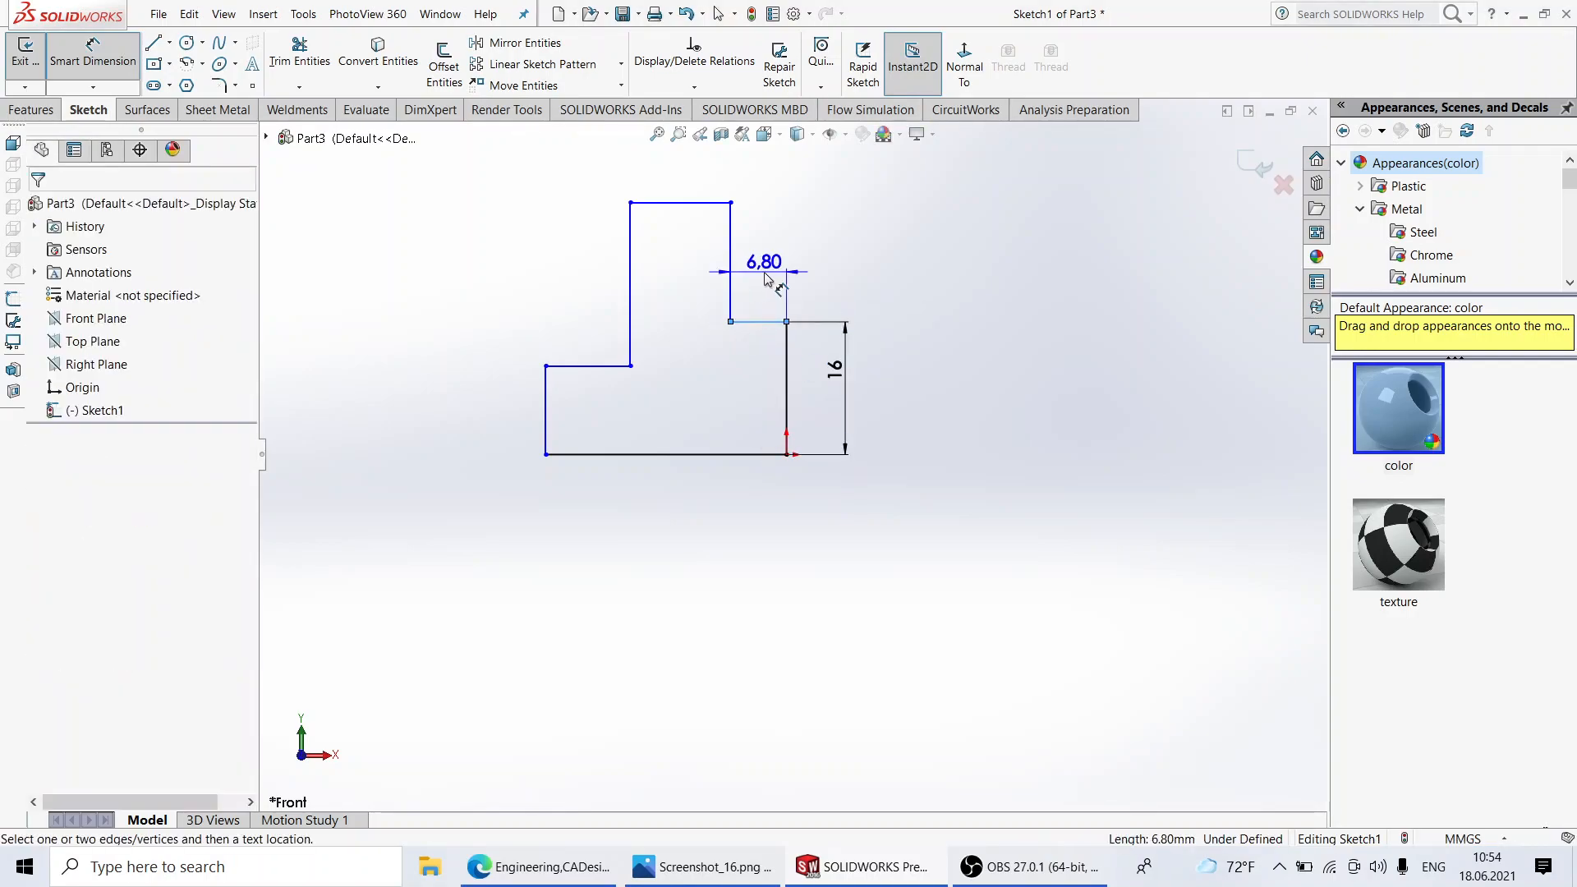
left_click(762, 281)
type("5")
key("Return")
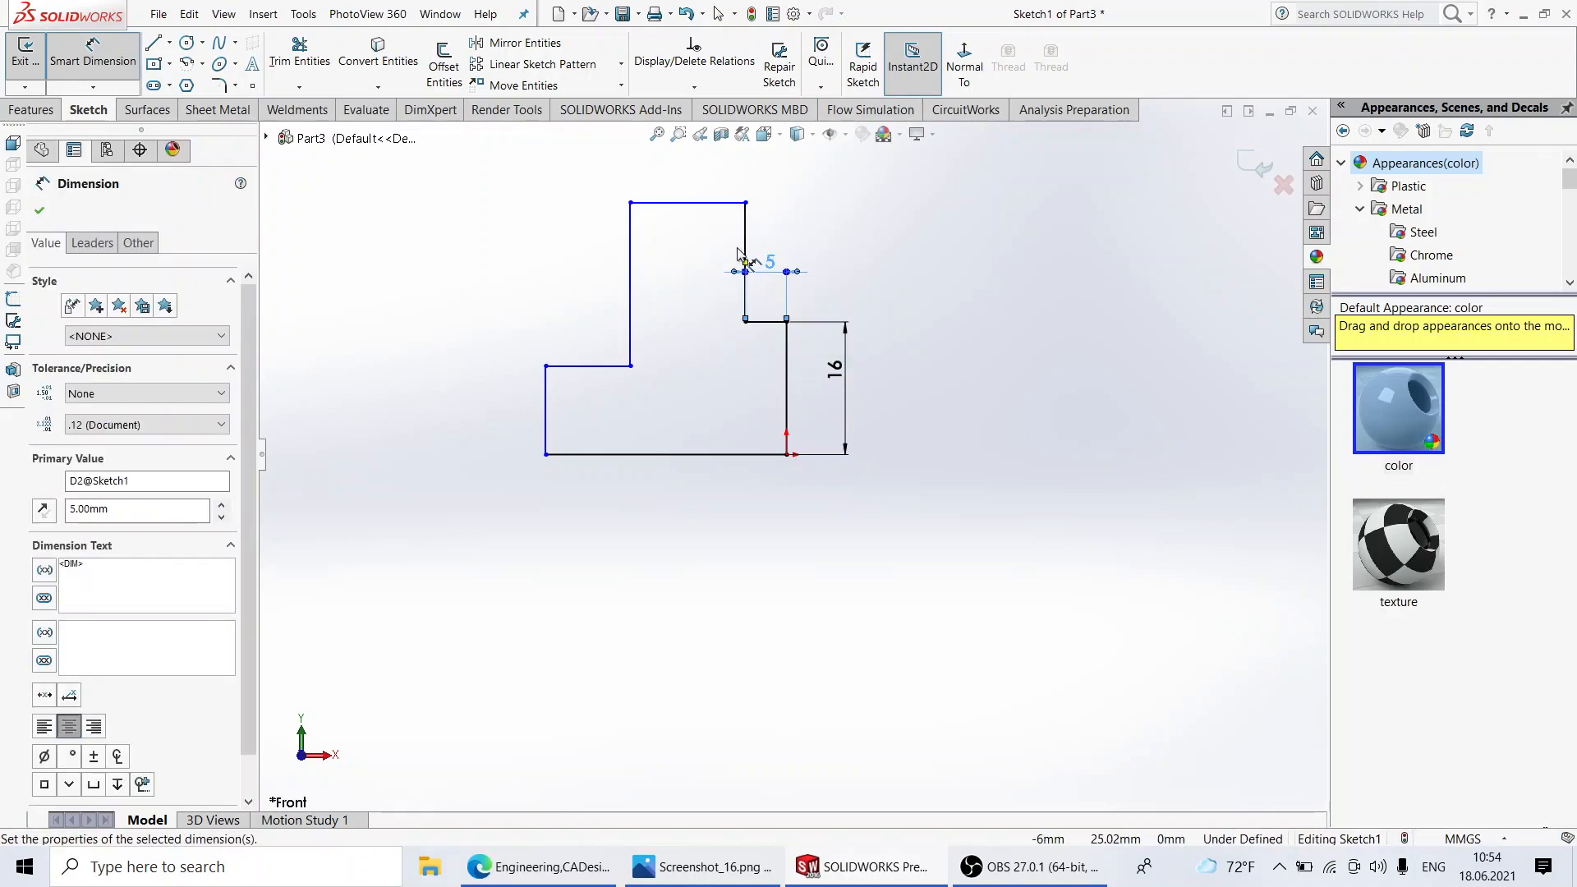
left_click(745, 246)
left_click(716, 255)
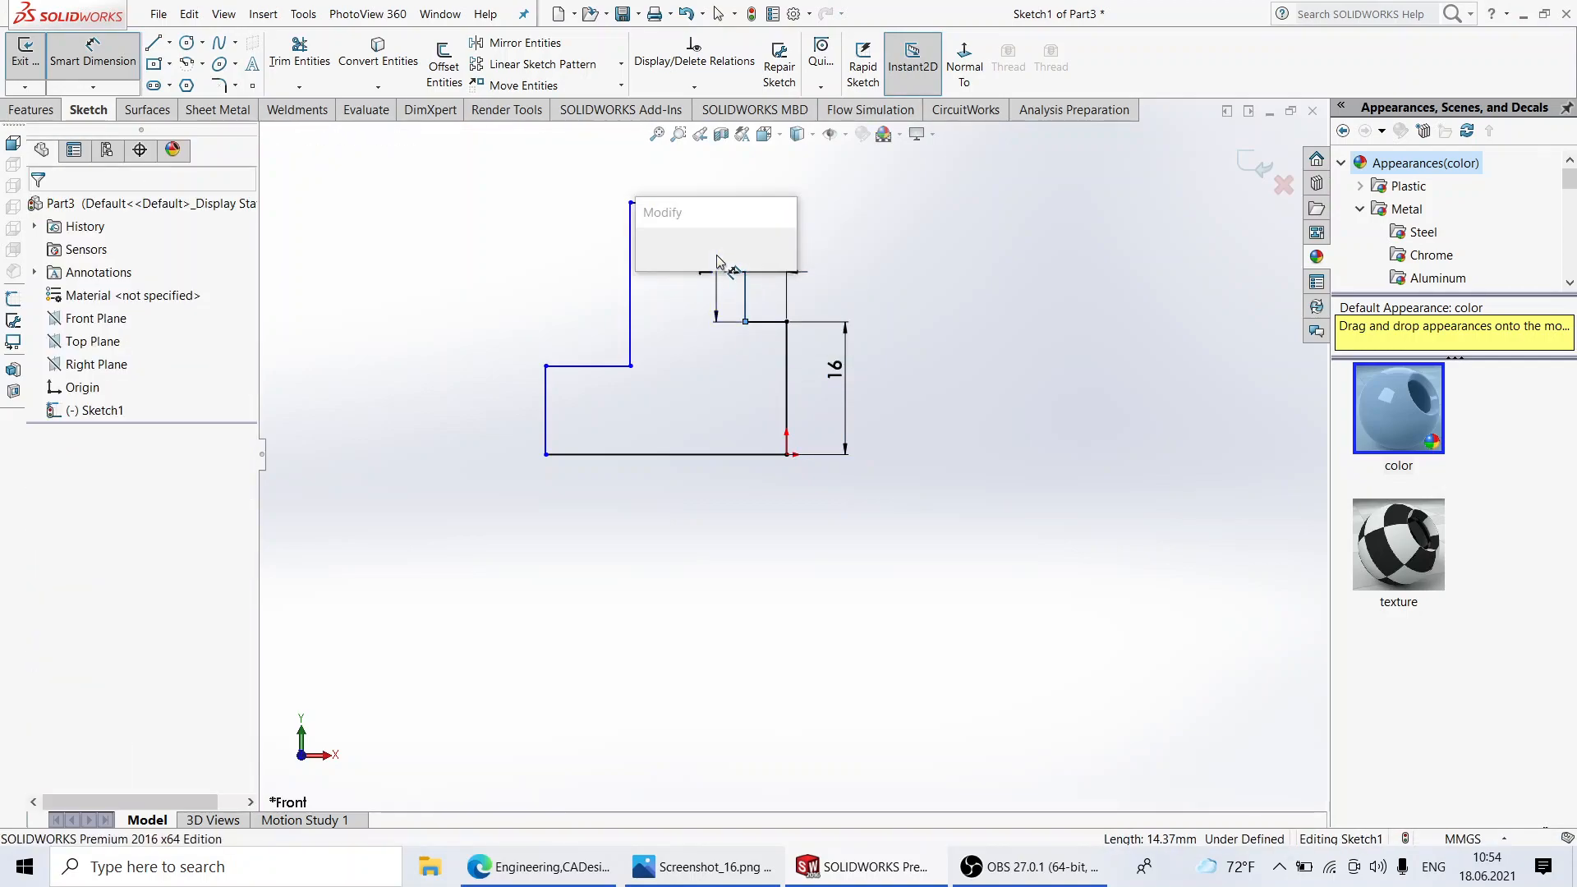
type("12")
key("Return")
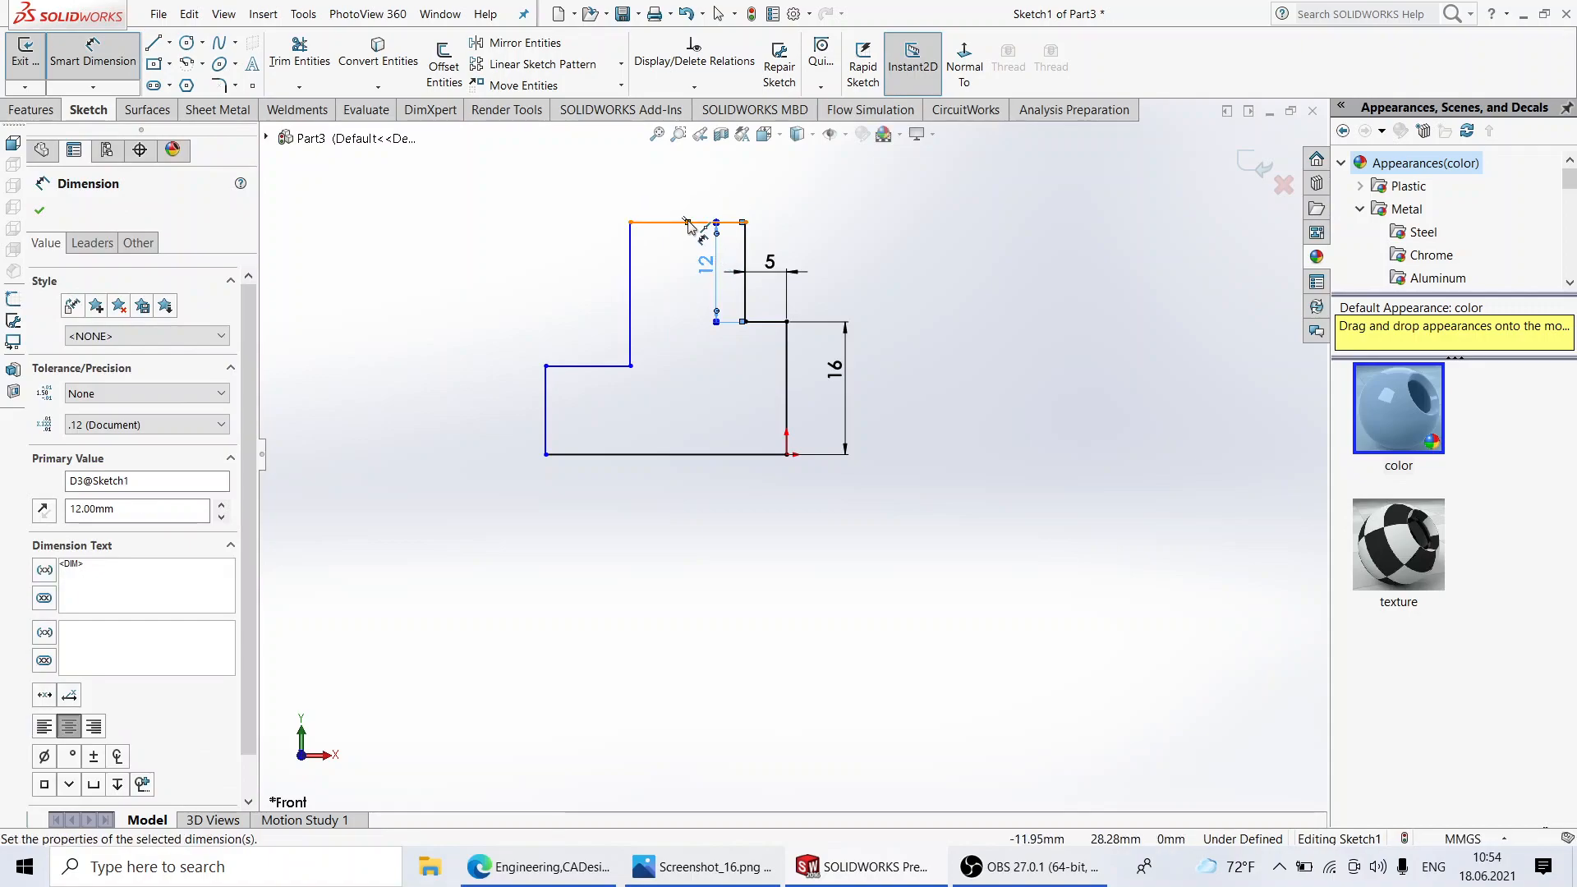
Step: Dimension the profile's top edge to 8 mm and the long outer vertical edge of the upright to 19 mm
left_click(687, 222)
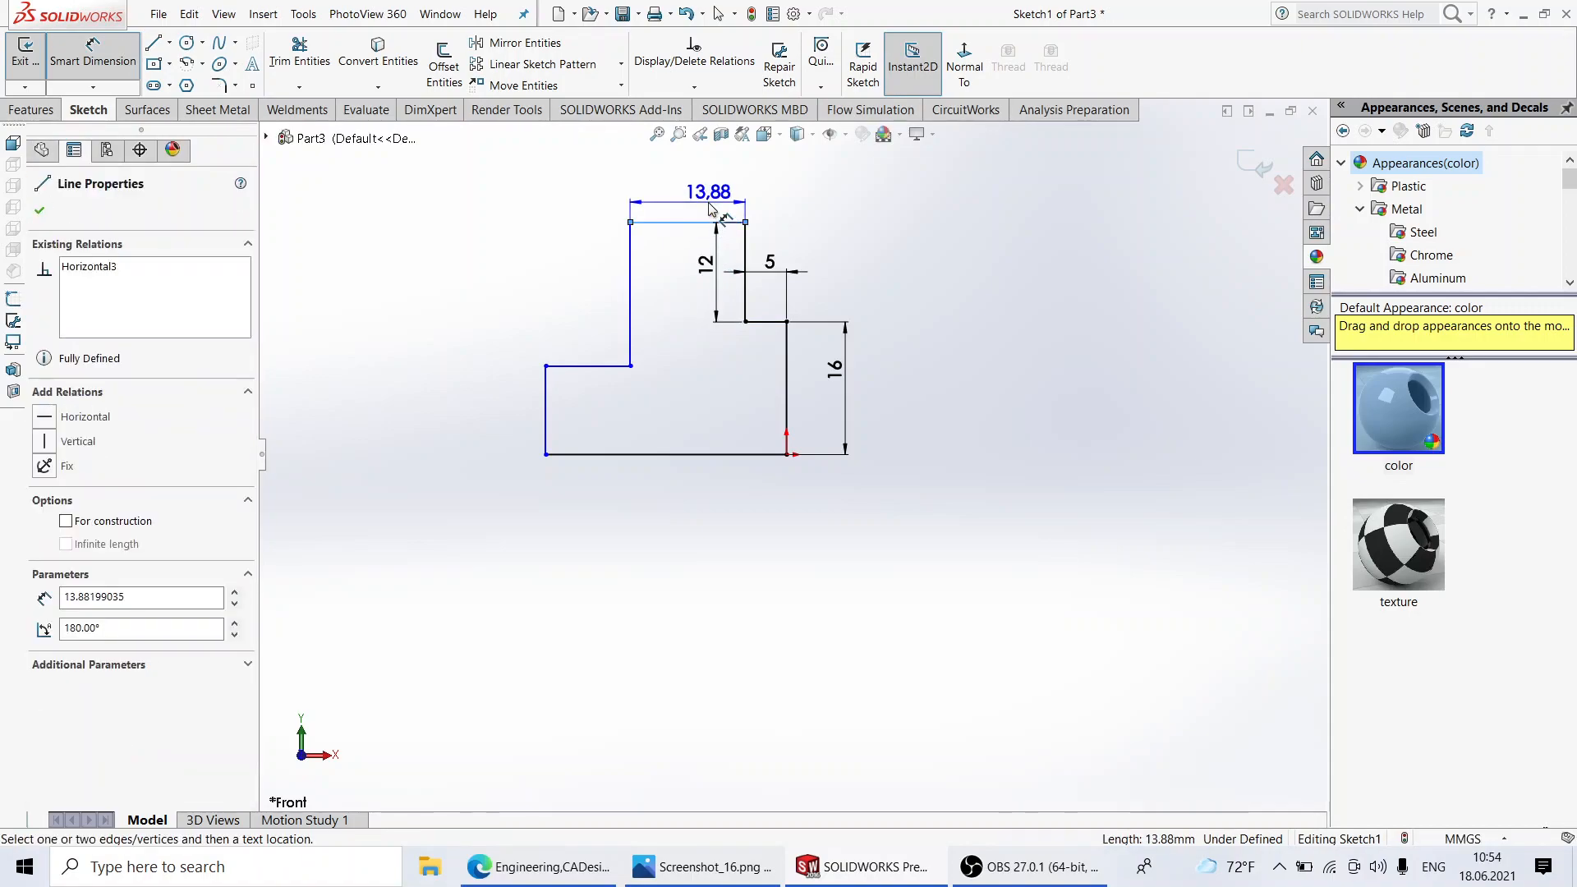
left_click(692, 205)
type("88199035mm")
key("Return")
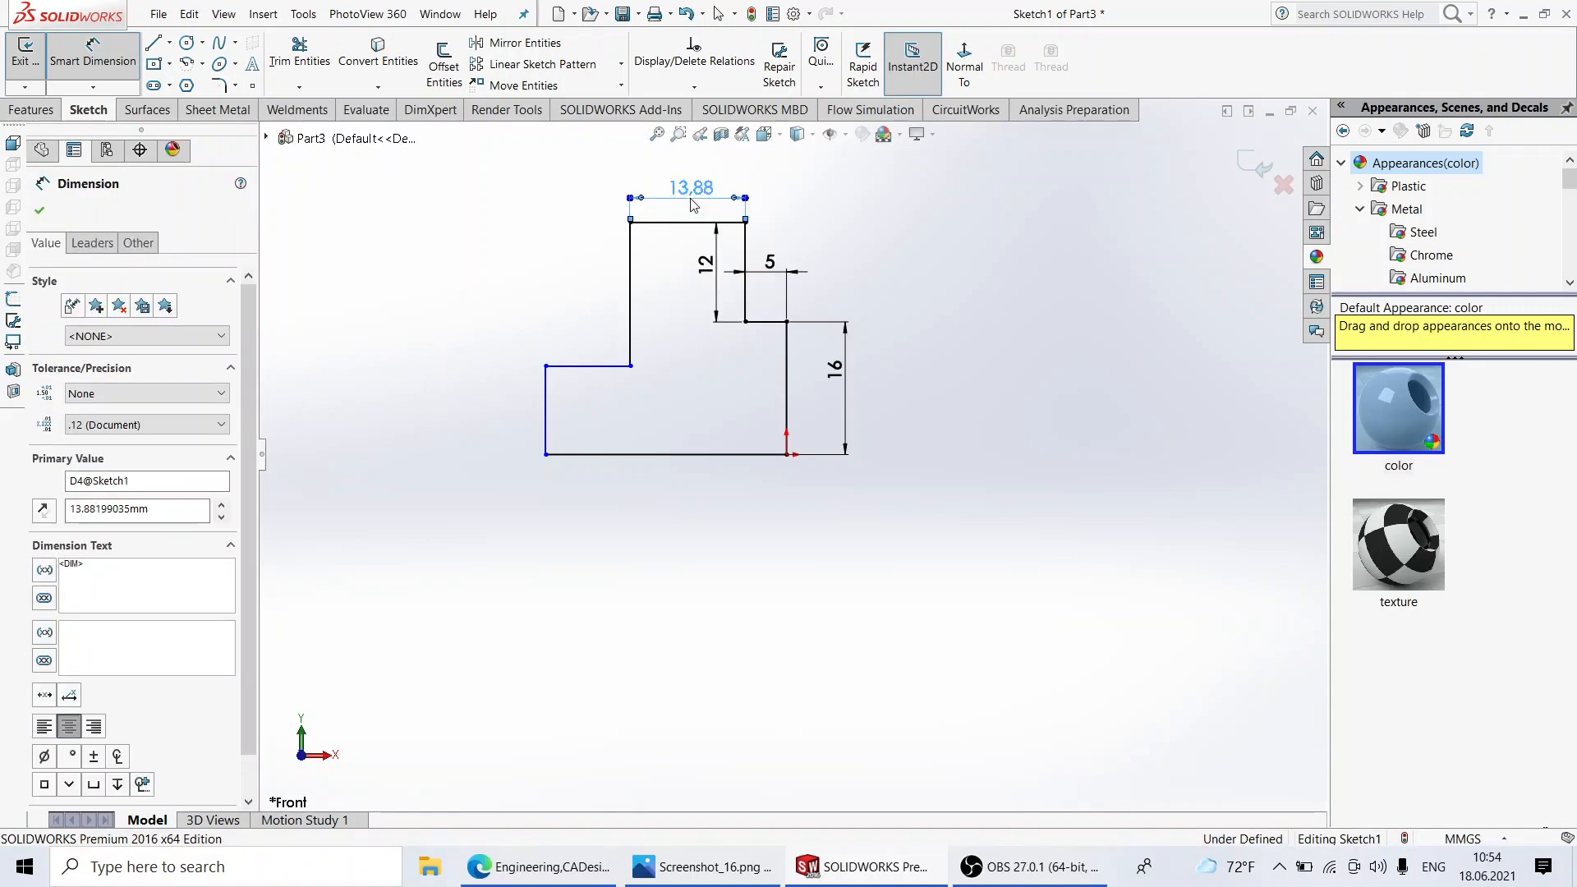
left_click(675, 283)
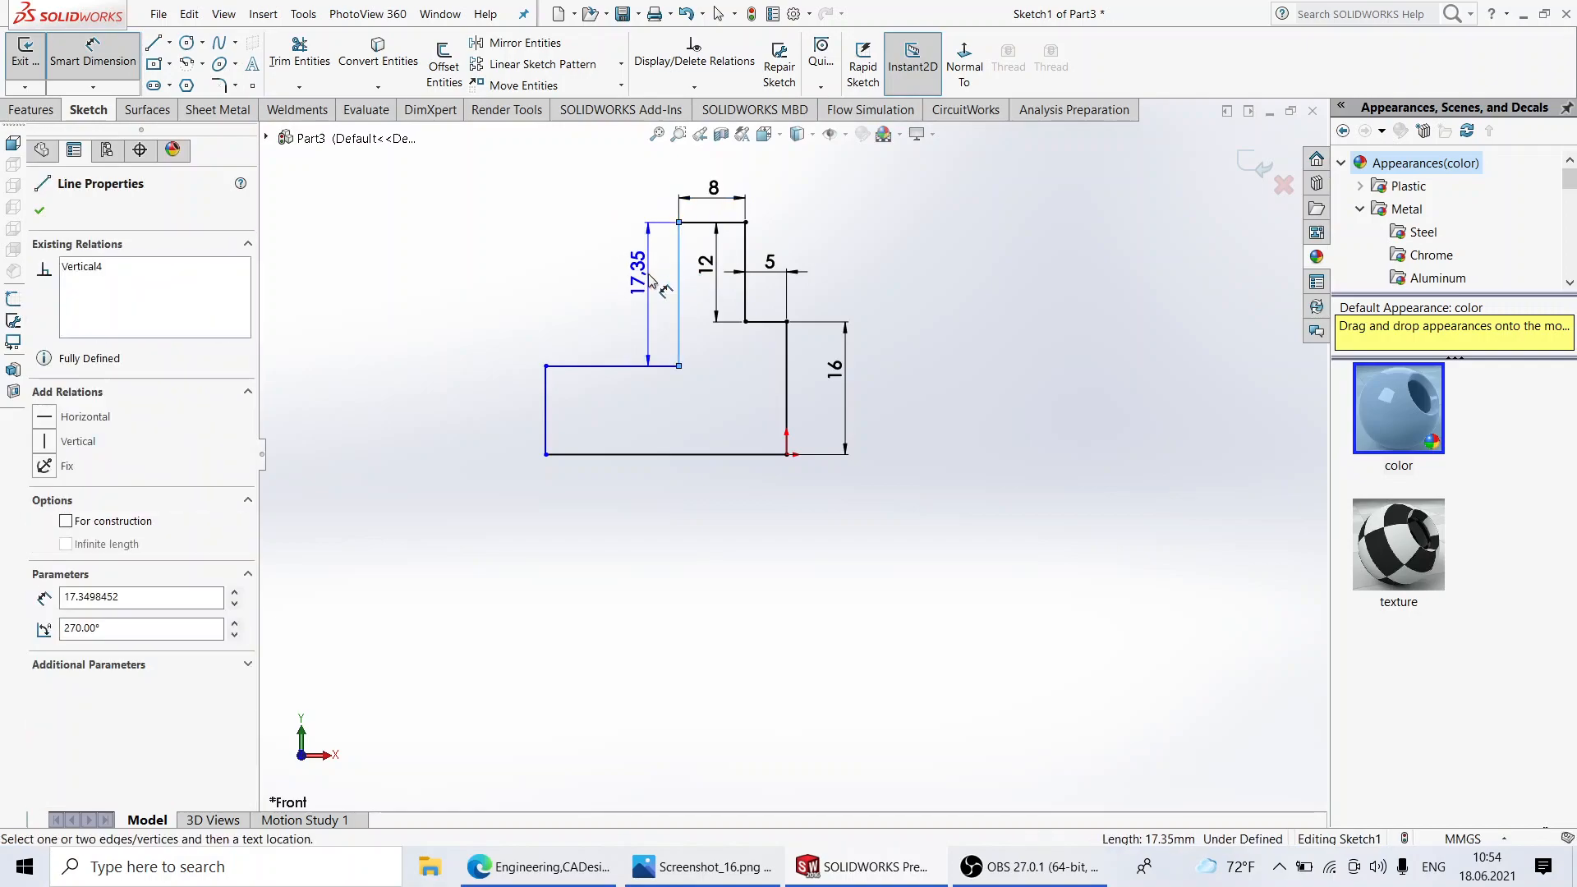
left_click(649, 280)
type("19")
key("Return")
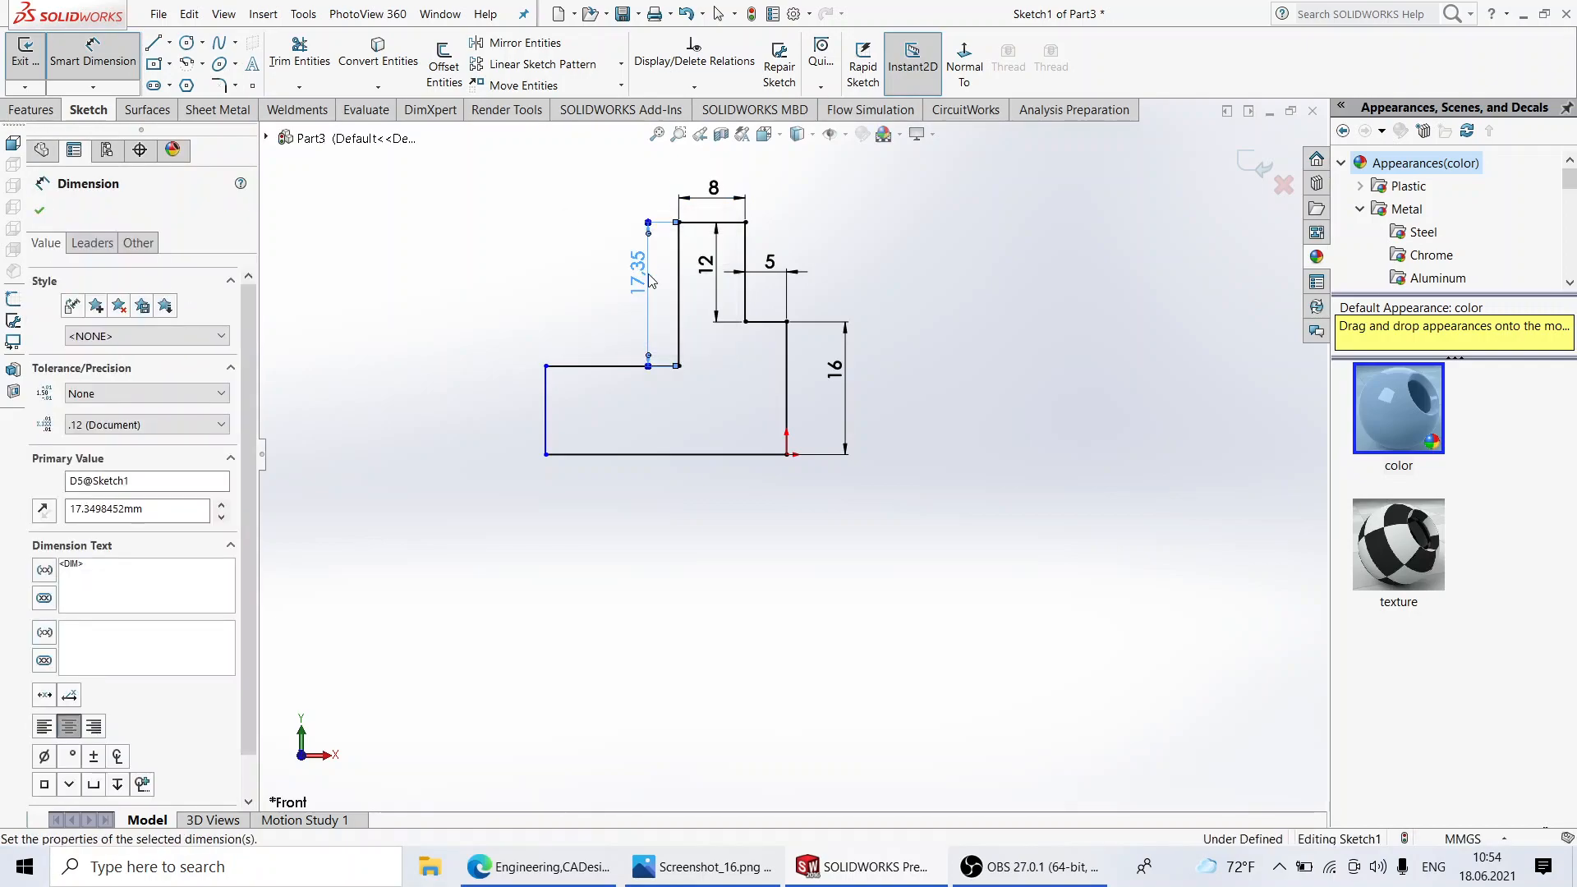
Step: Dimension the horizontal top edge of the profile's low left shoulder to 10 mm
left_click(609, 380)
left_click(609, 355)
type("10")
key("Return")
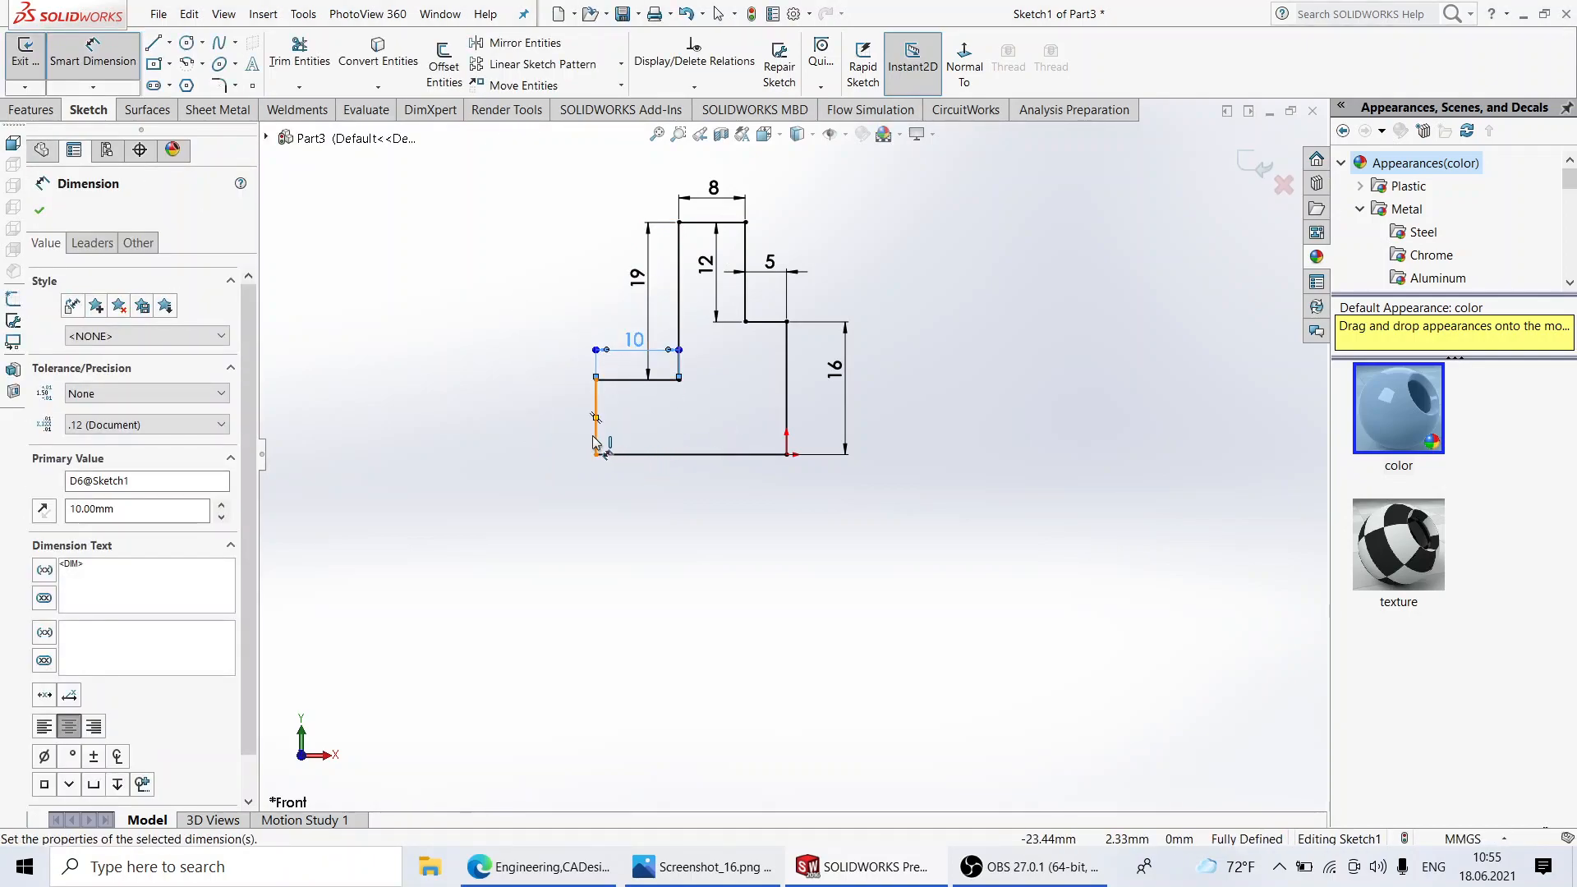
left_click(595, 417)
key("Escape")
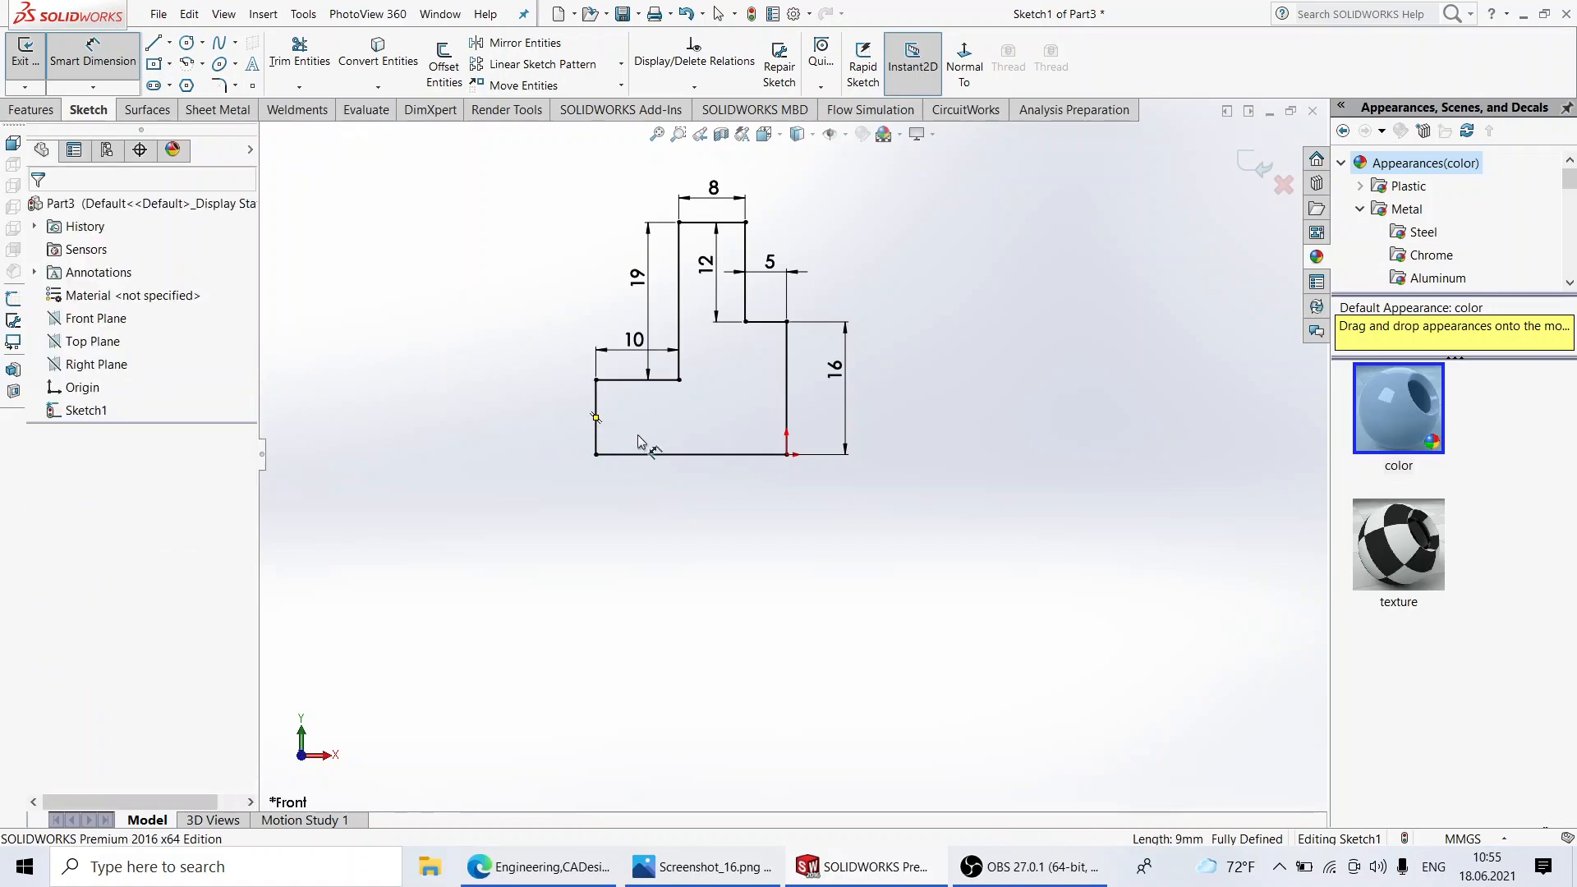
left_click(674, 455)
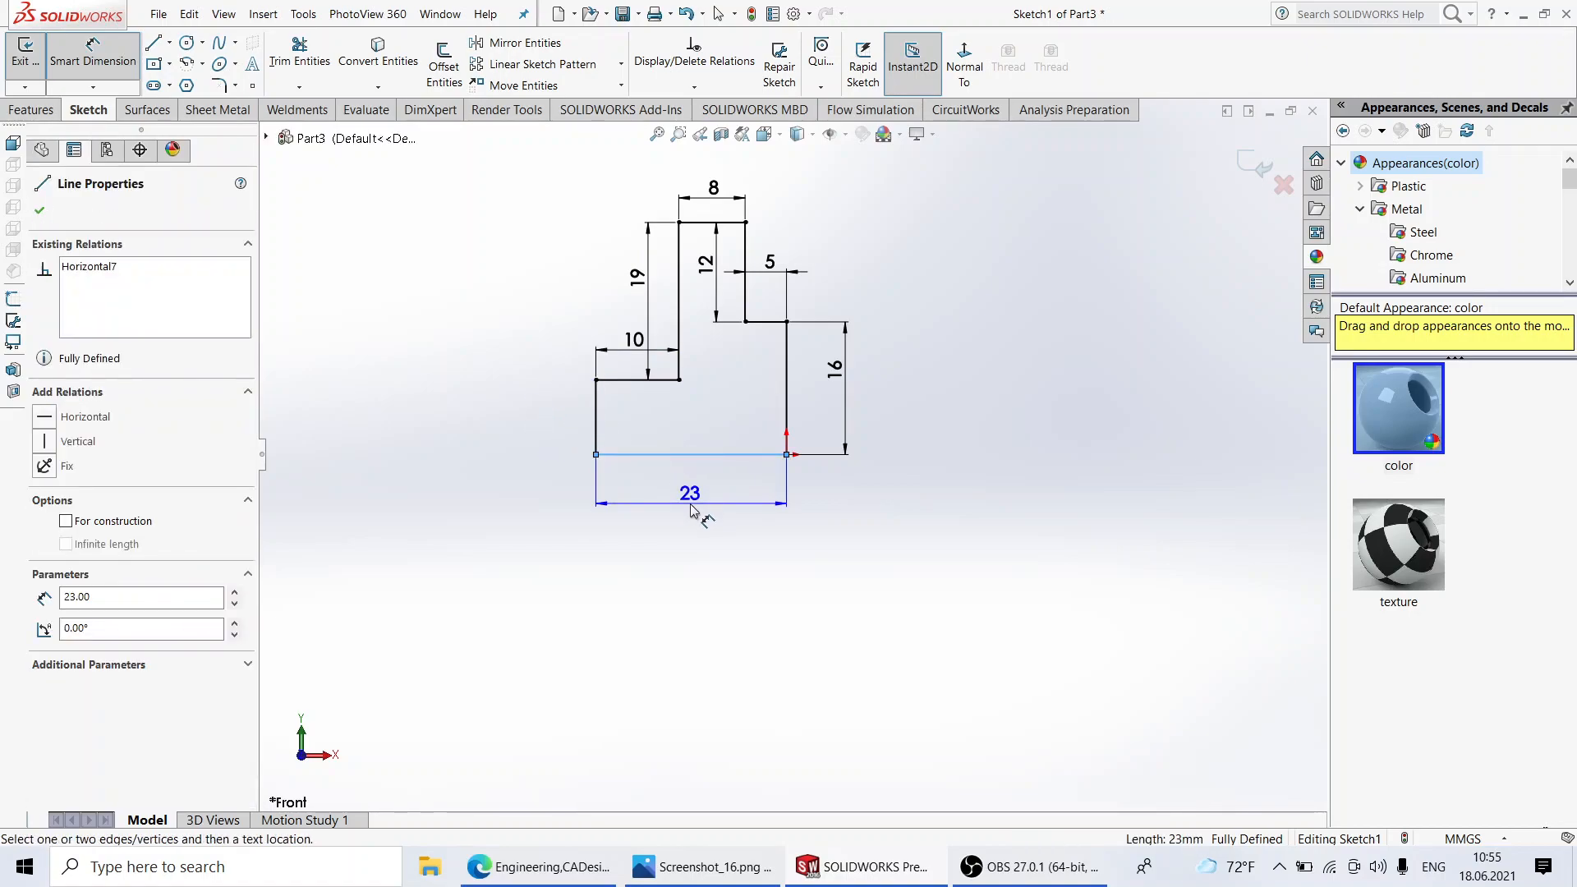
key("Escape")
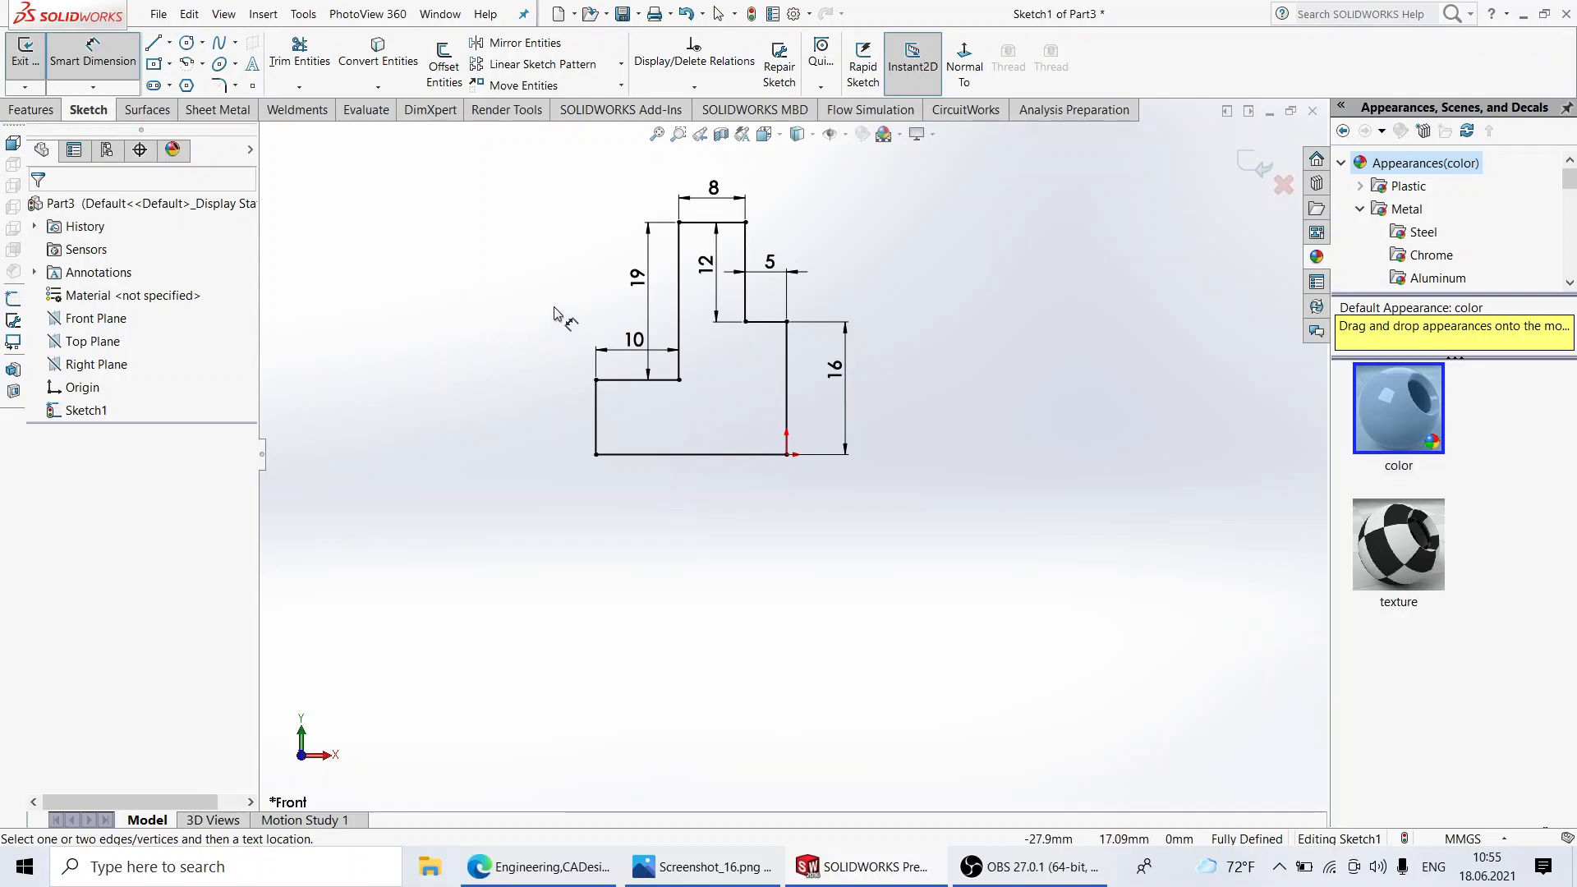
Step: Convert the 16 mm vertical line at the origin to construction geometry
right_click(765, 389)
left_click(795, 398)
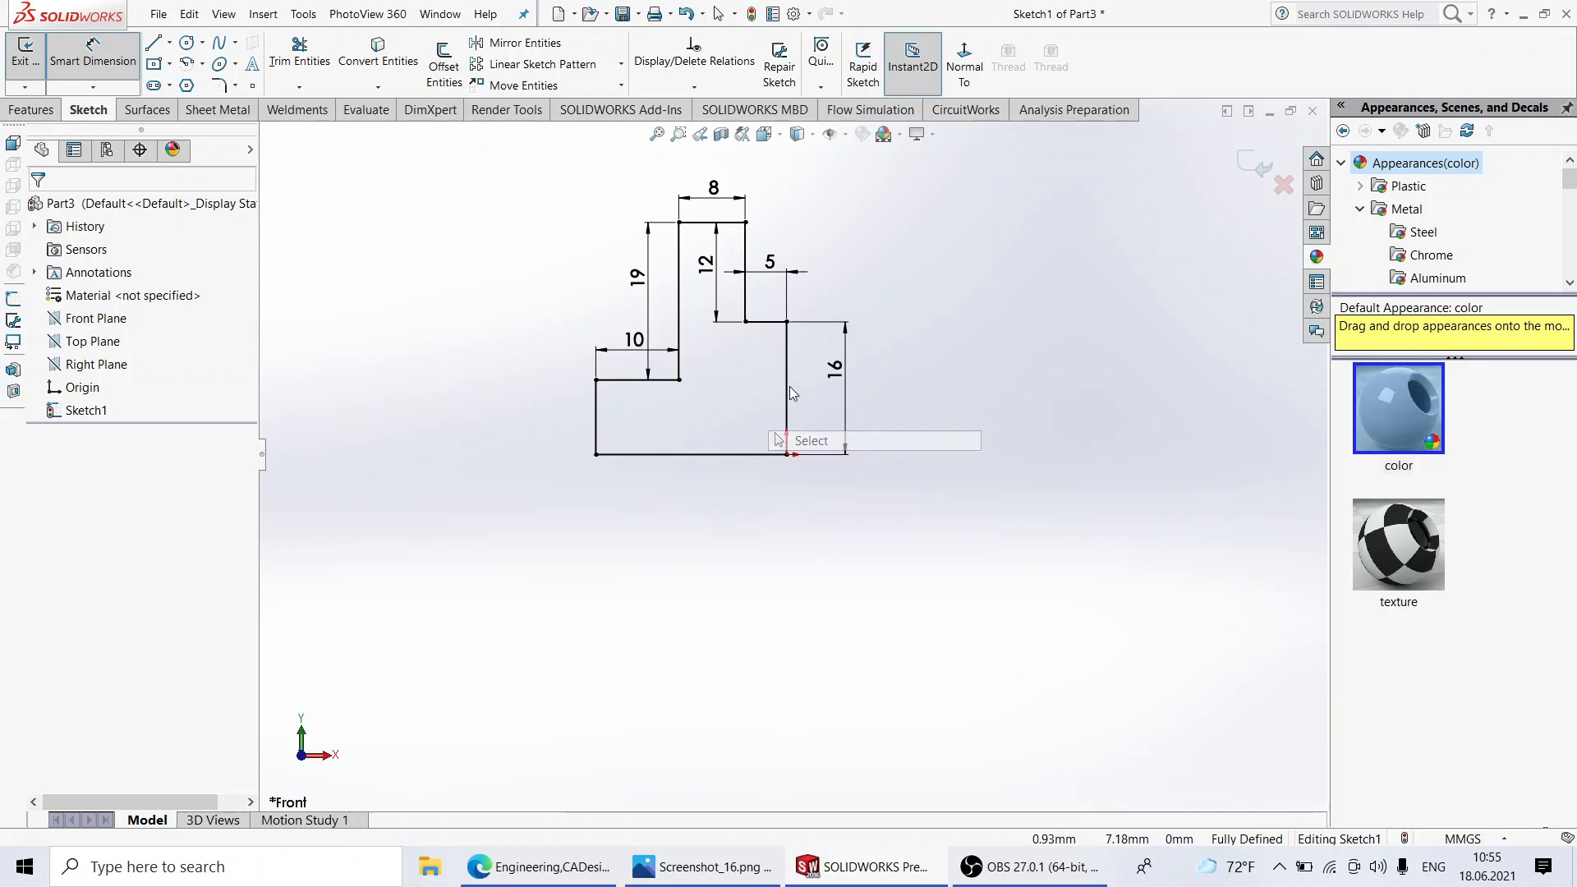
left_click(789, 364)
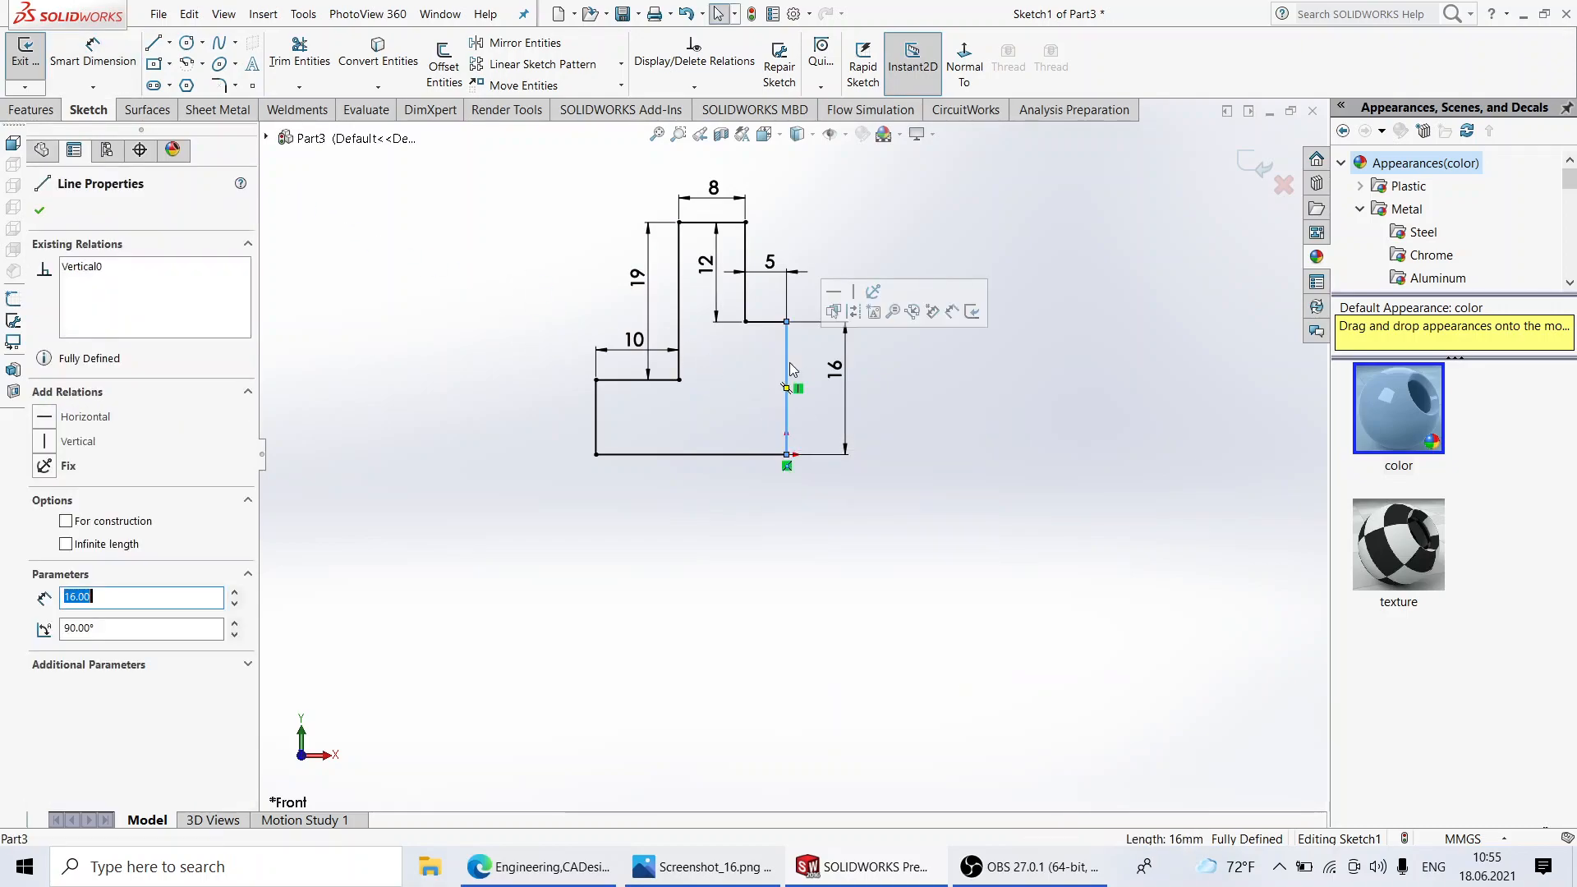
left_click(854, 312)
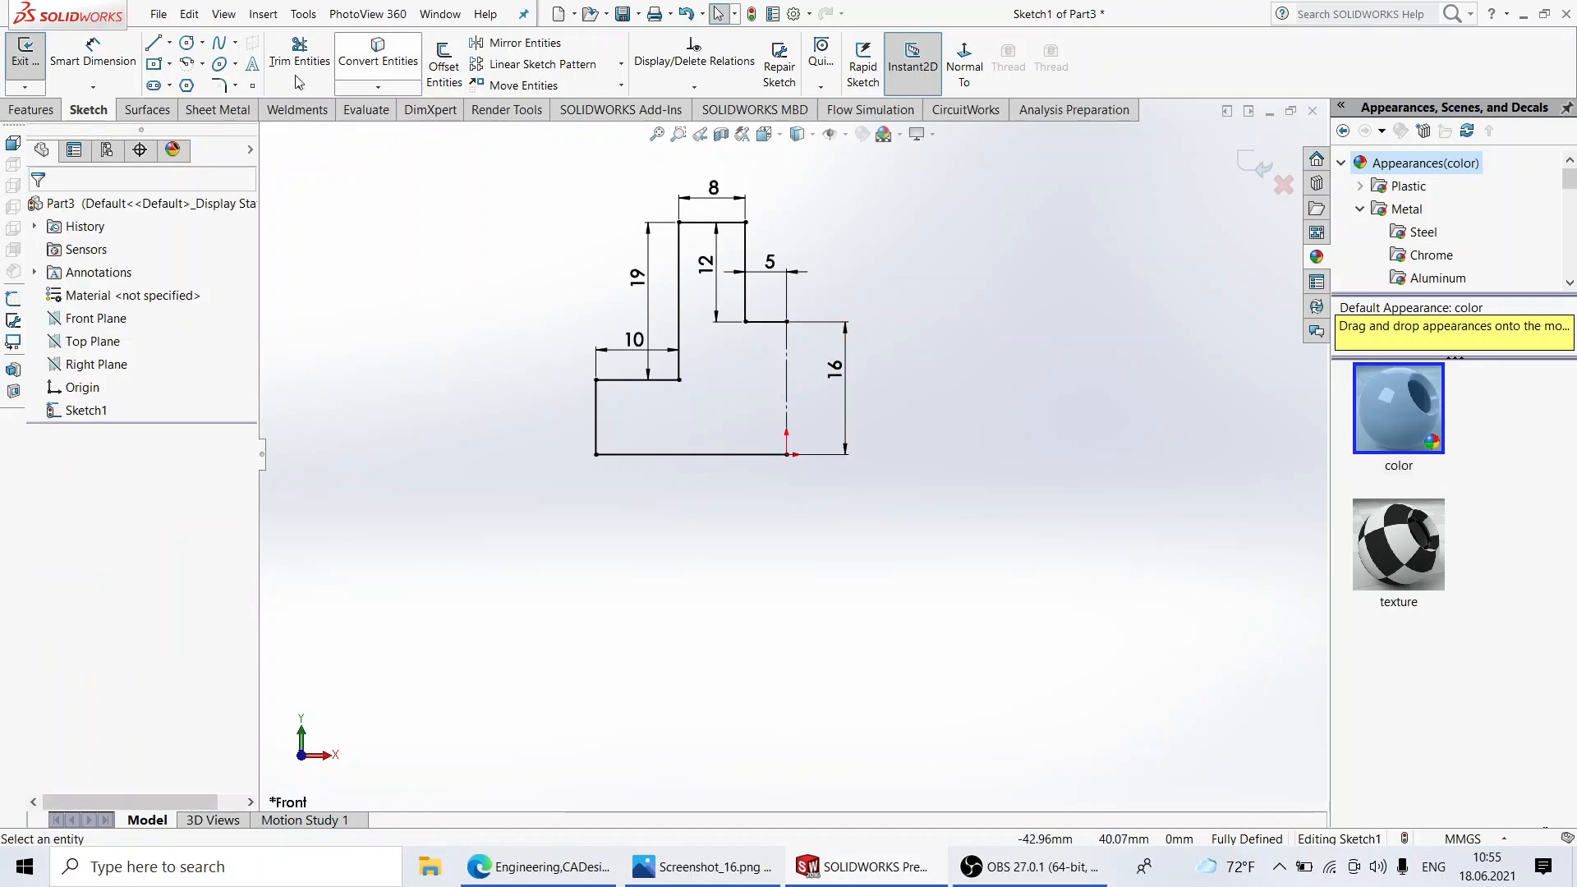
Step: Mirror the seven solid profile lines about the vertical construction line, keeping the originals
left_click(530, 43)
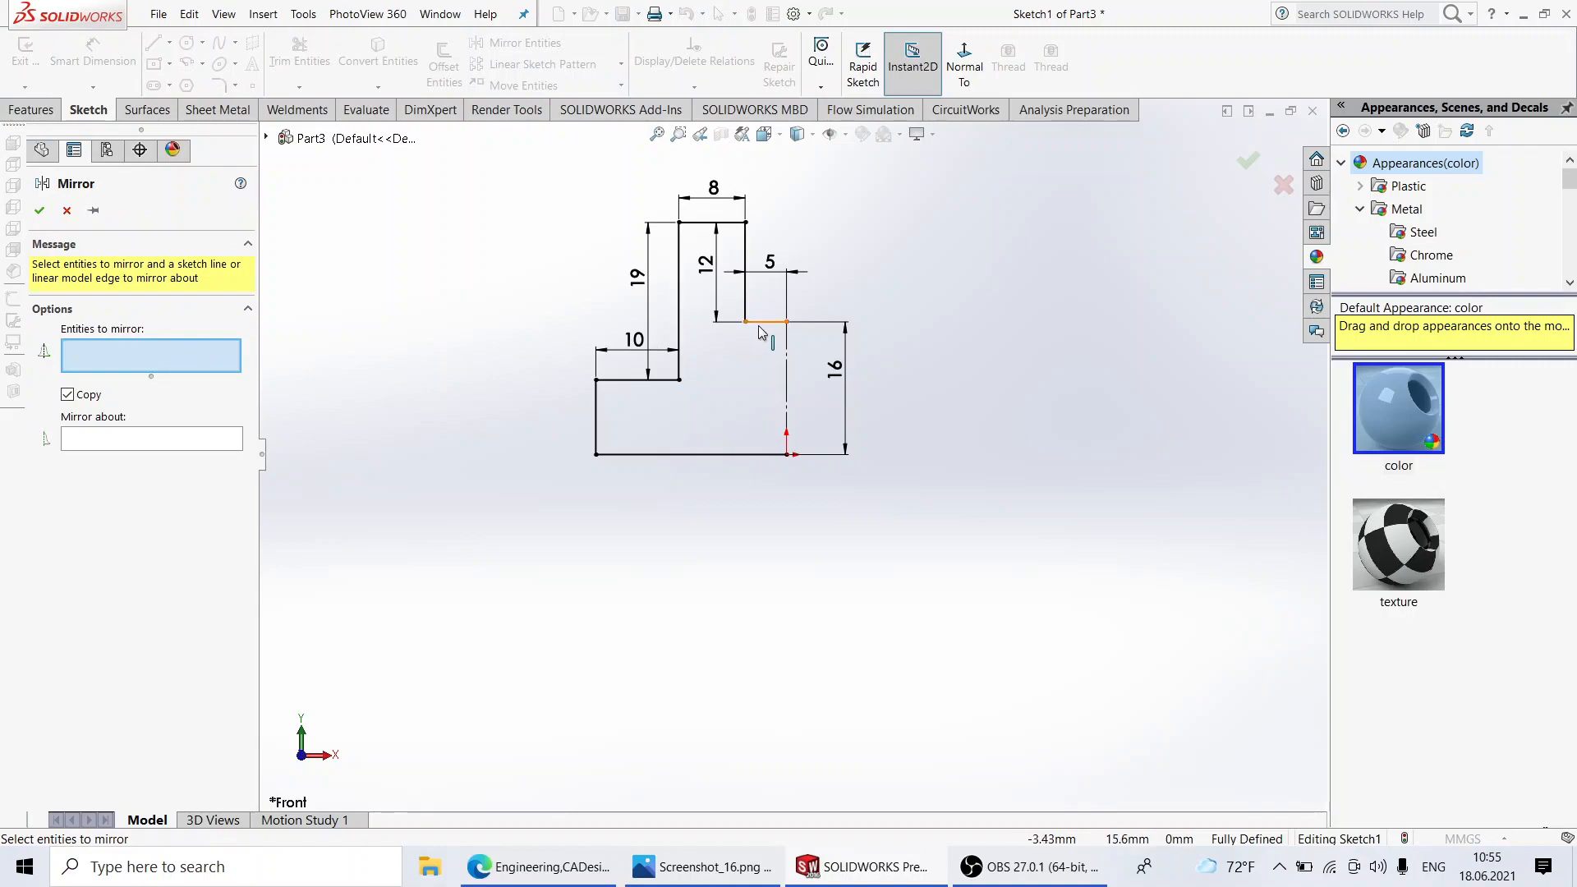
left_click(745, 284)
left_click(765, 321)
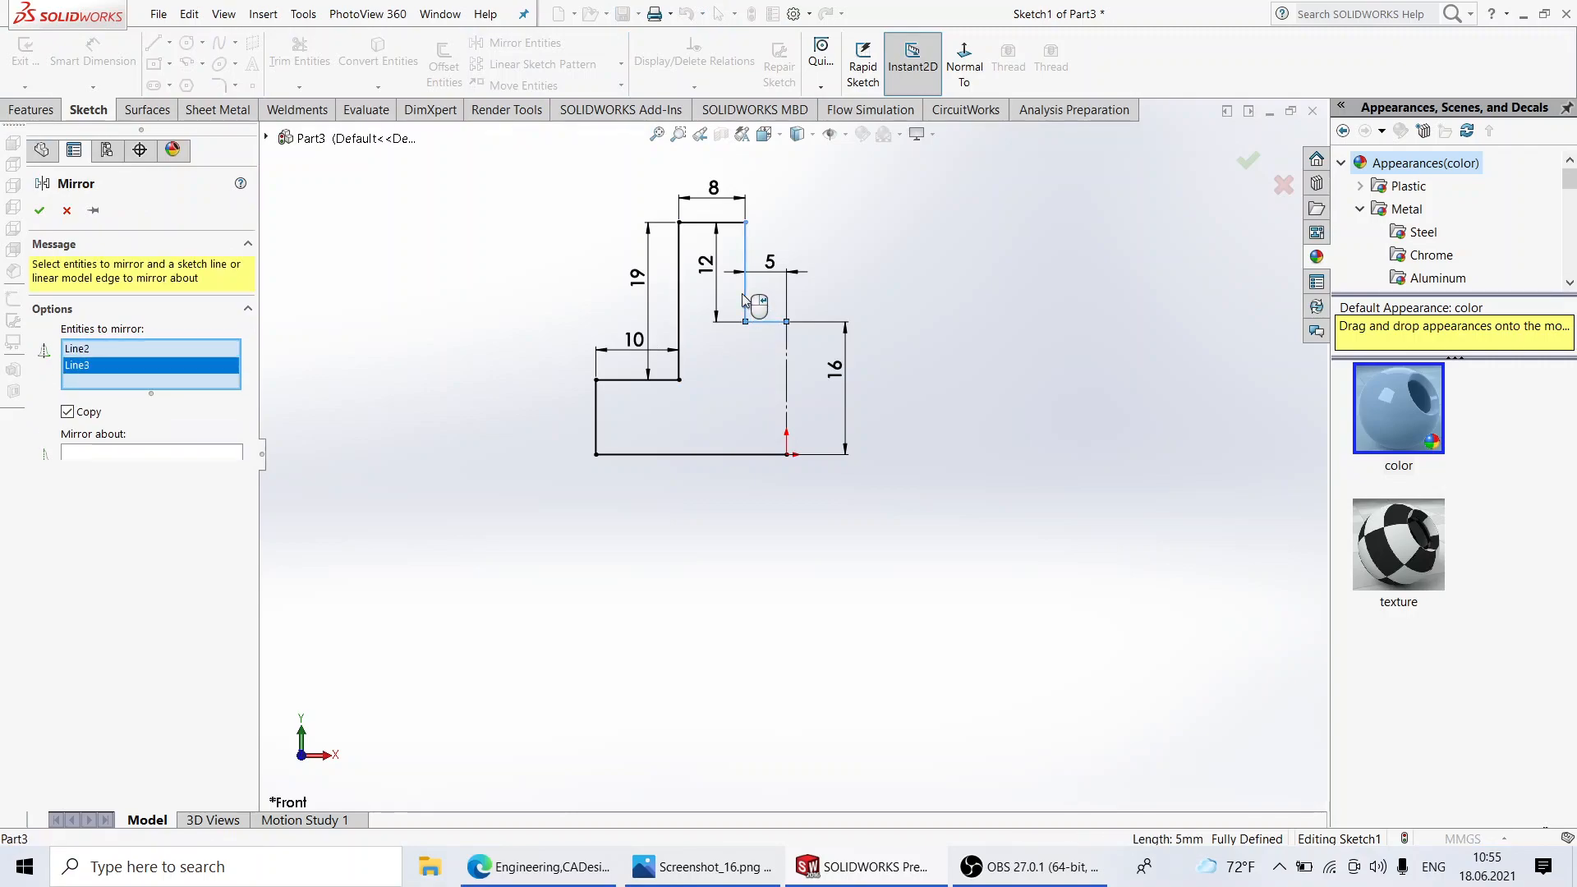
left_click(724, 223)
left_click(679, 280)
left_click(637, 380)
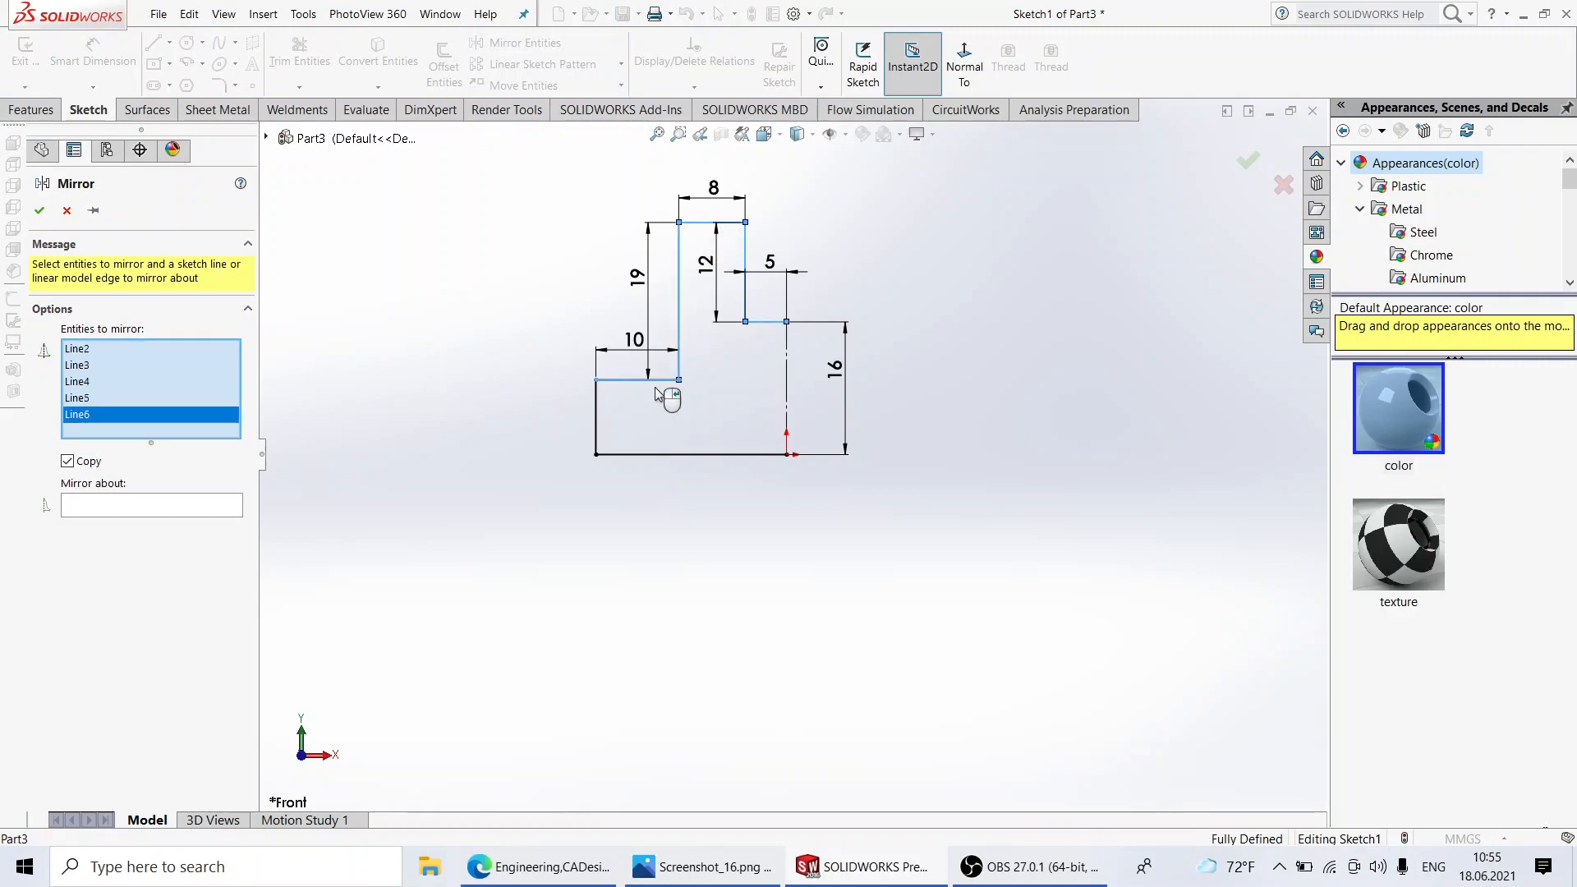
left_click(597, 419)
left_click(618, 456)
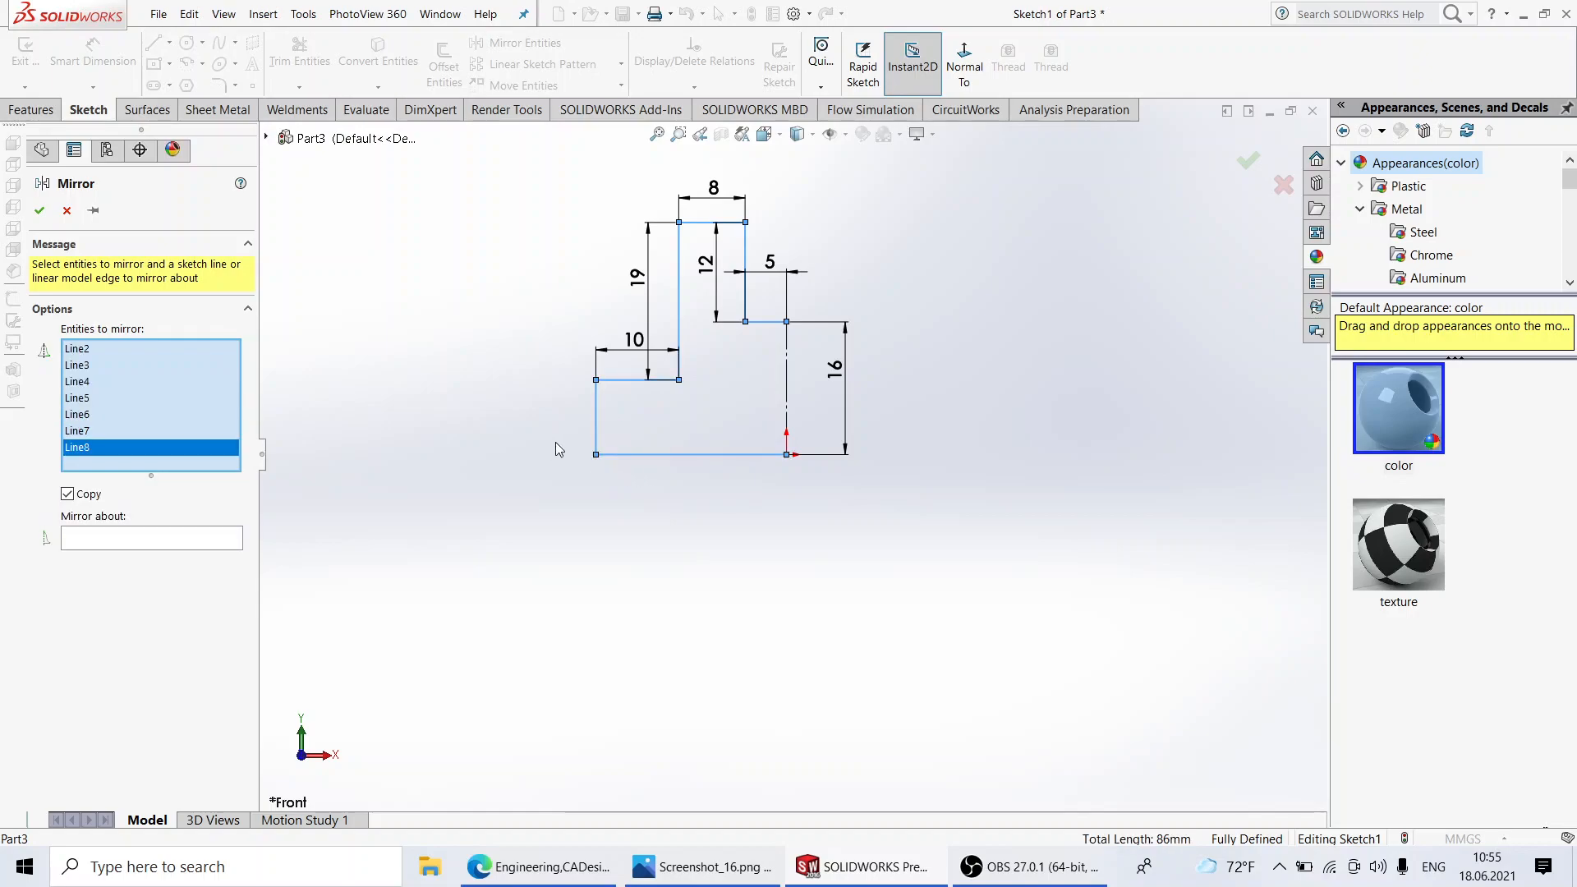
left_click(174, 542)
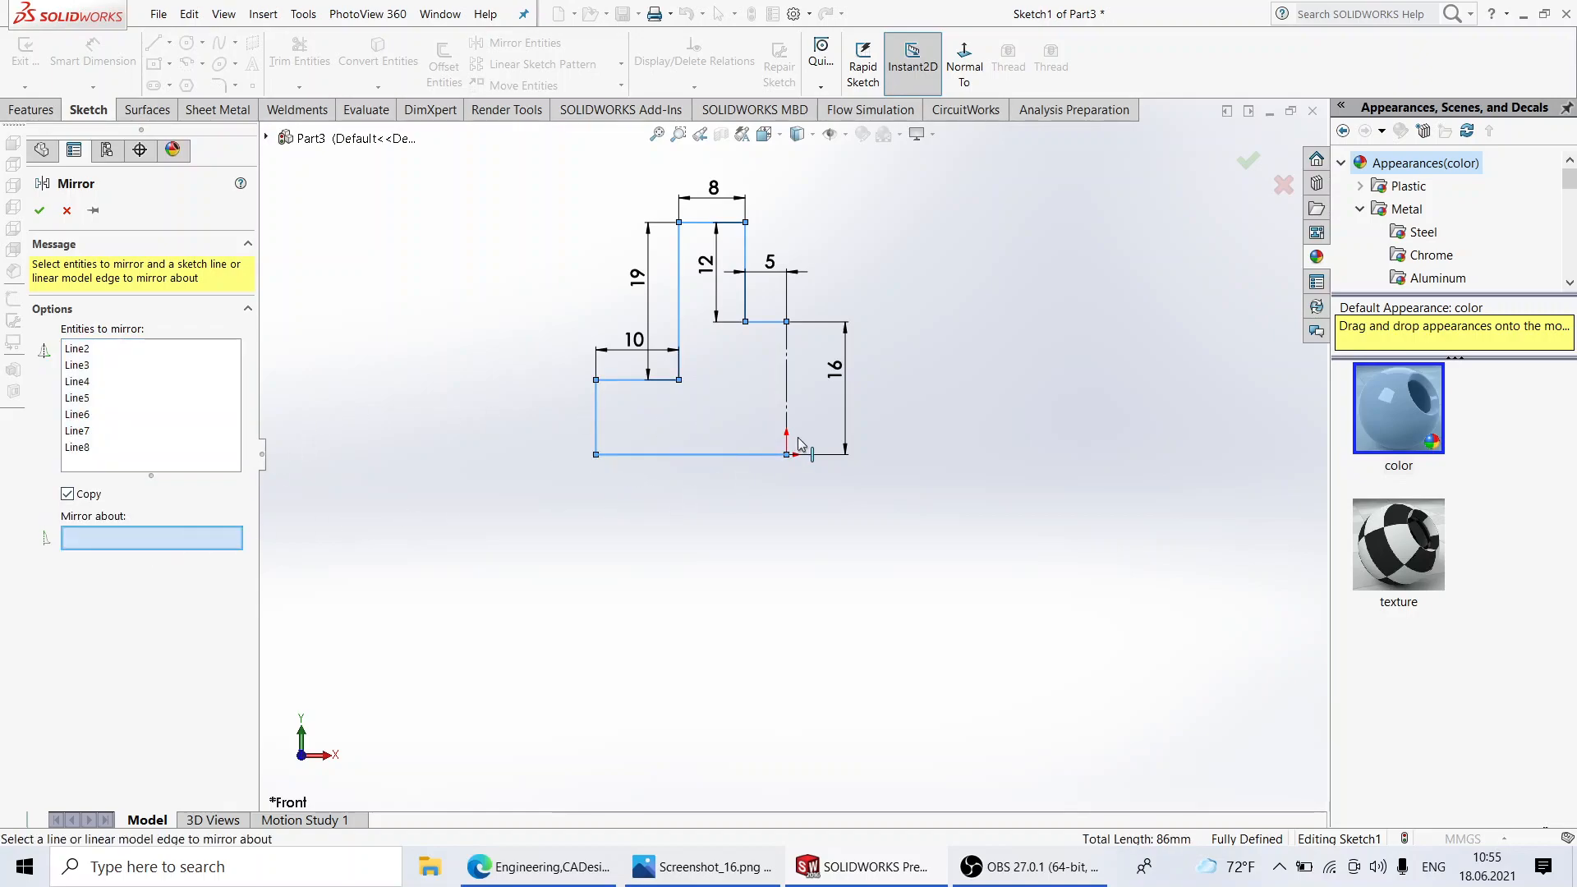
left_click(790, 387)
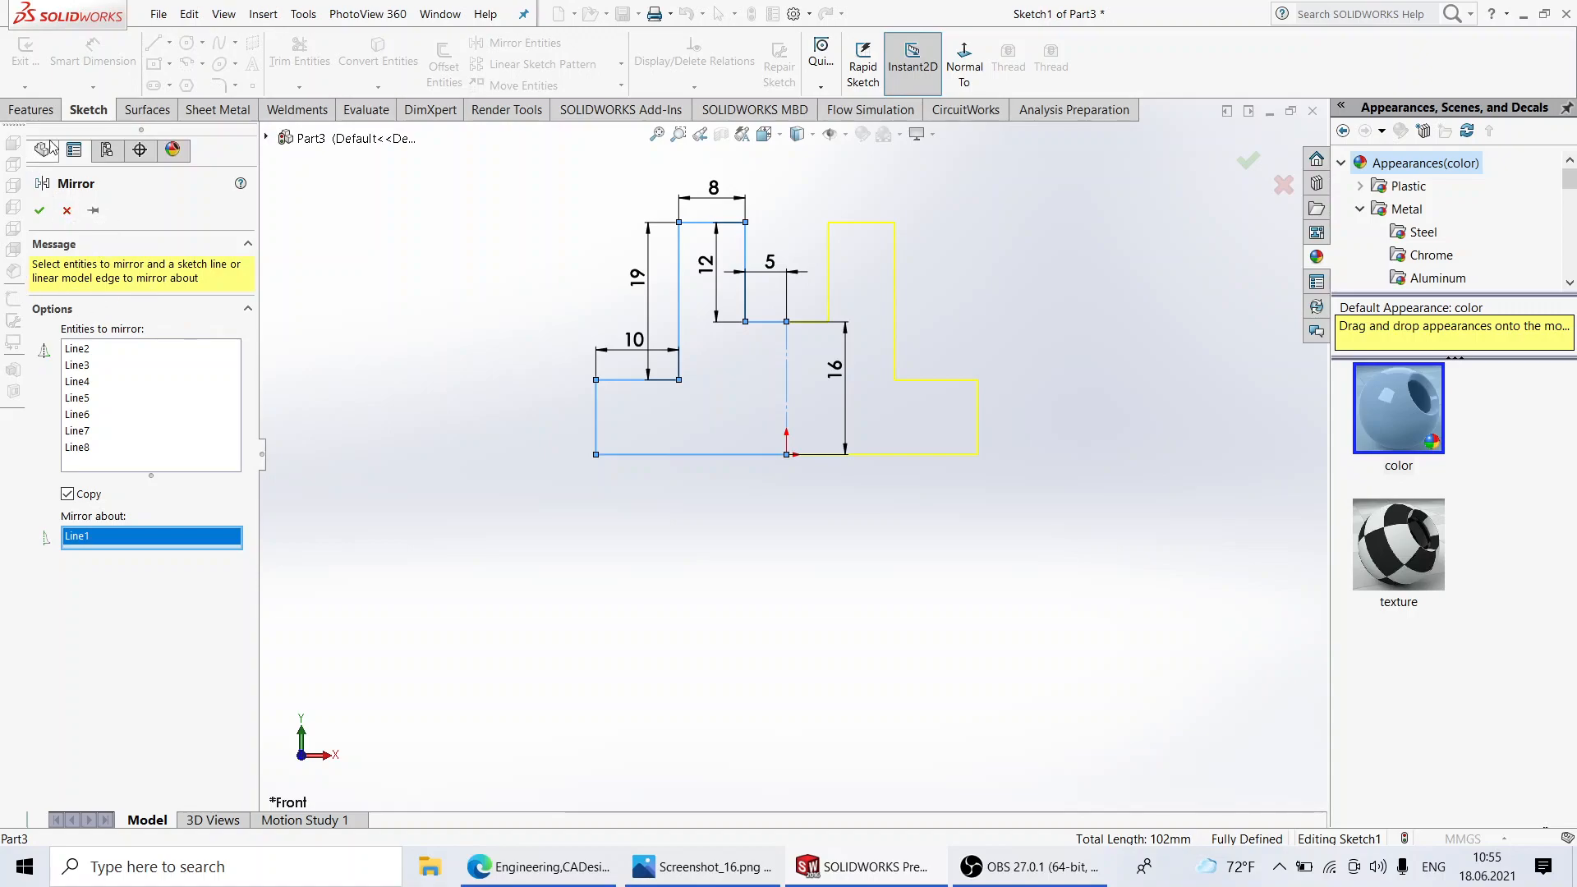
left_click(40, 211)
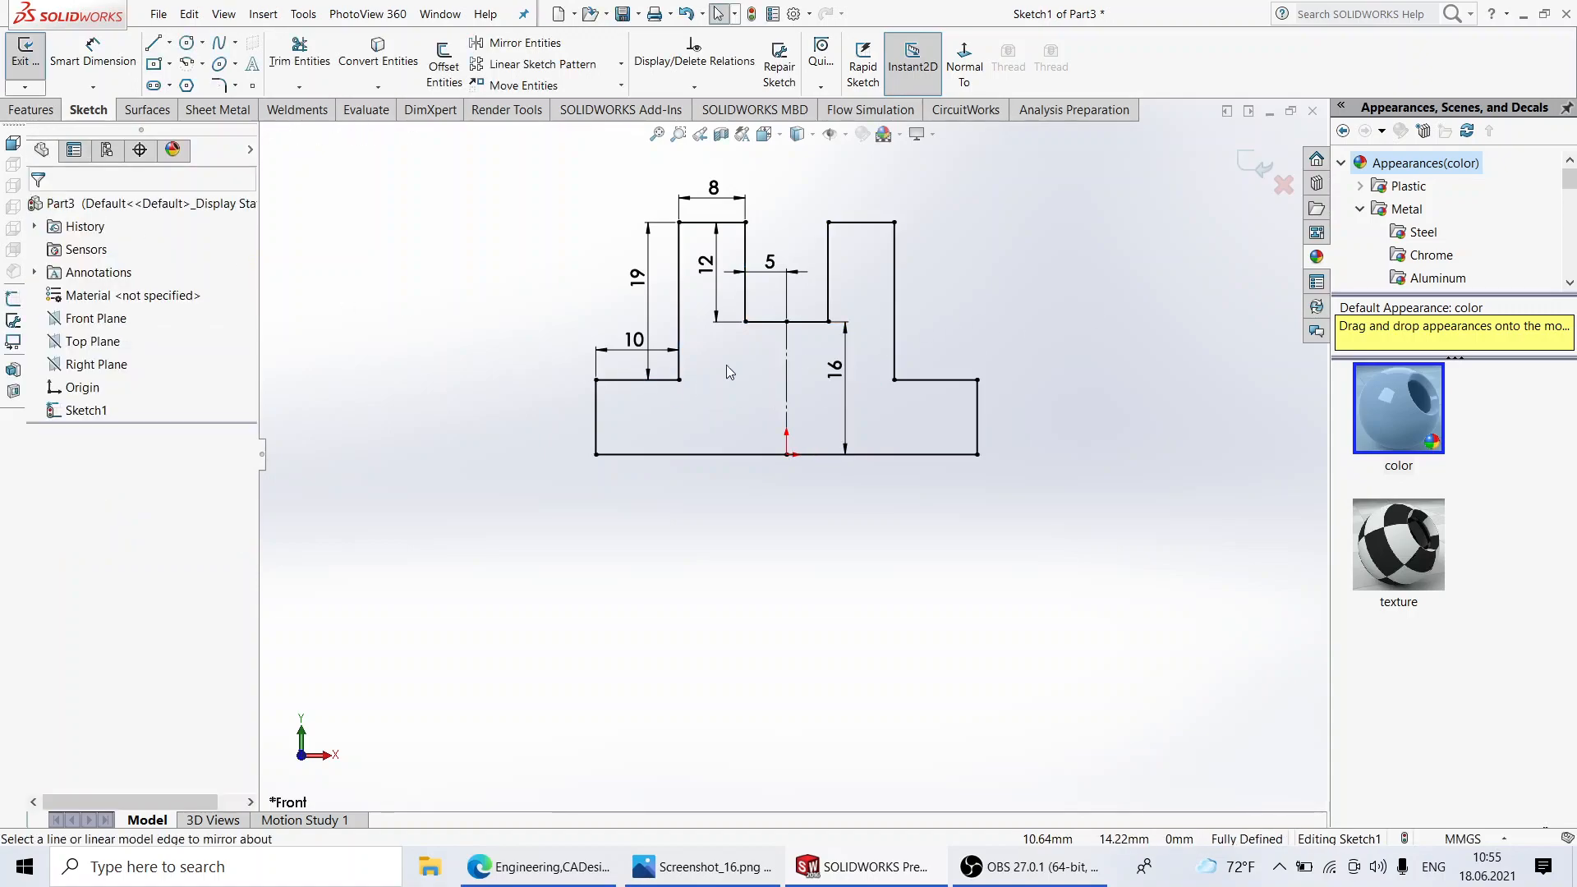
Step: Extrude the mirrored profile 24 mm as a solid boss, using the Mid Plane end condition
left_click(50, 111)
left_click(34, 61)
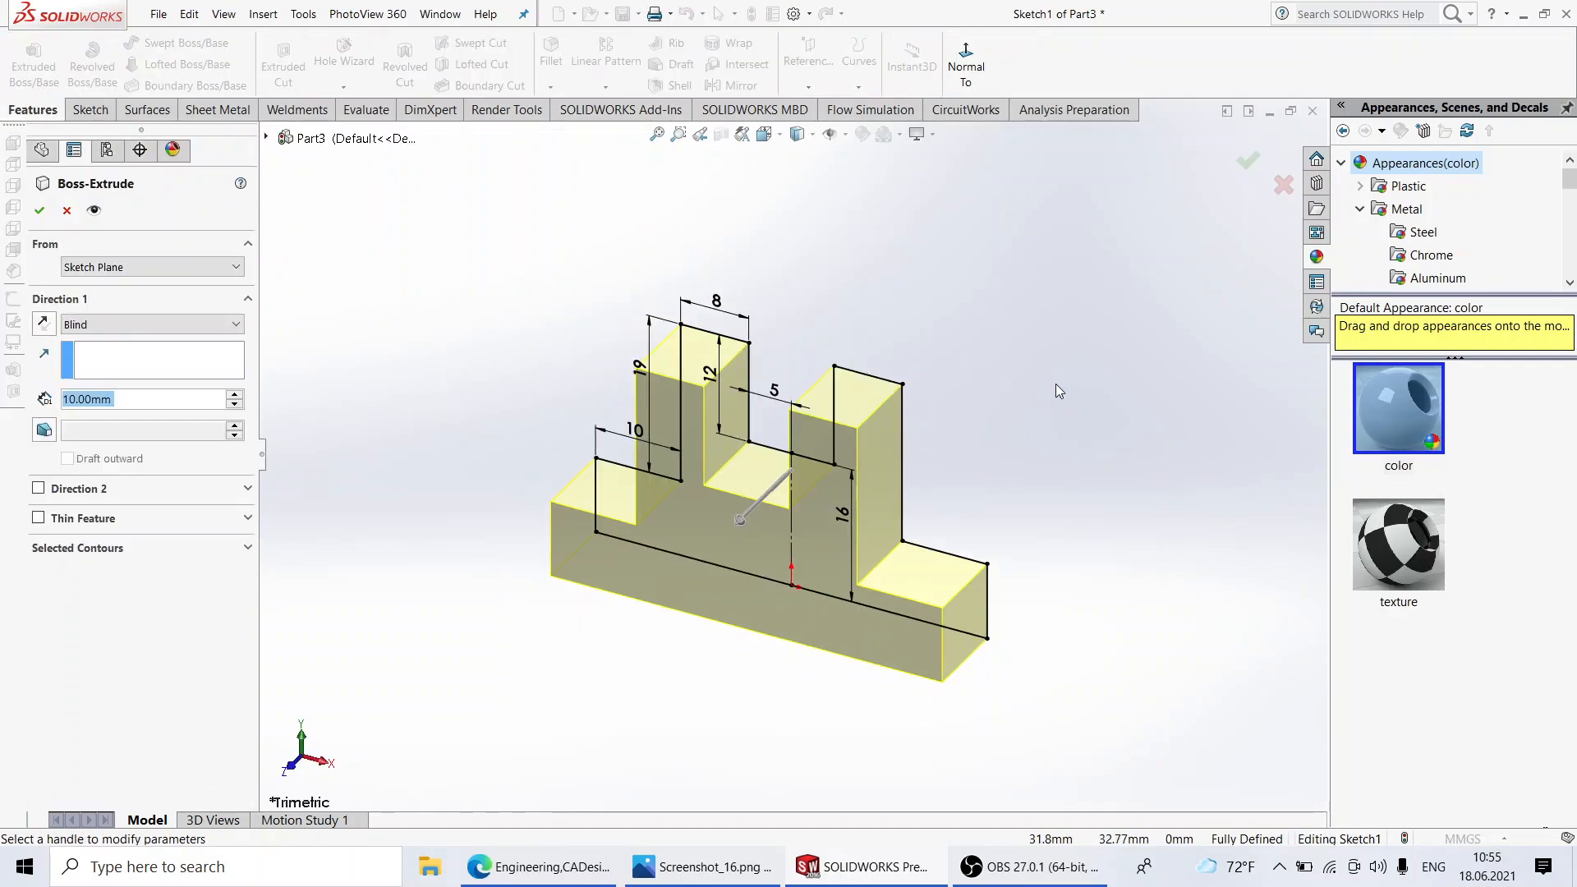
left_click(75, 324)
left_click(125, 413)
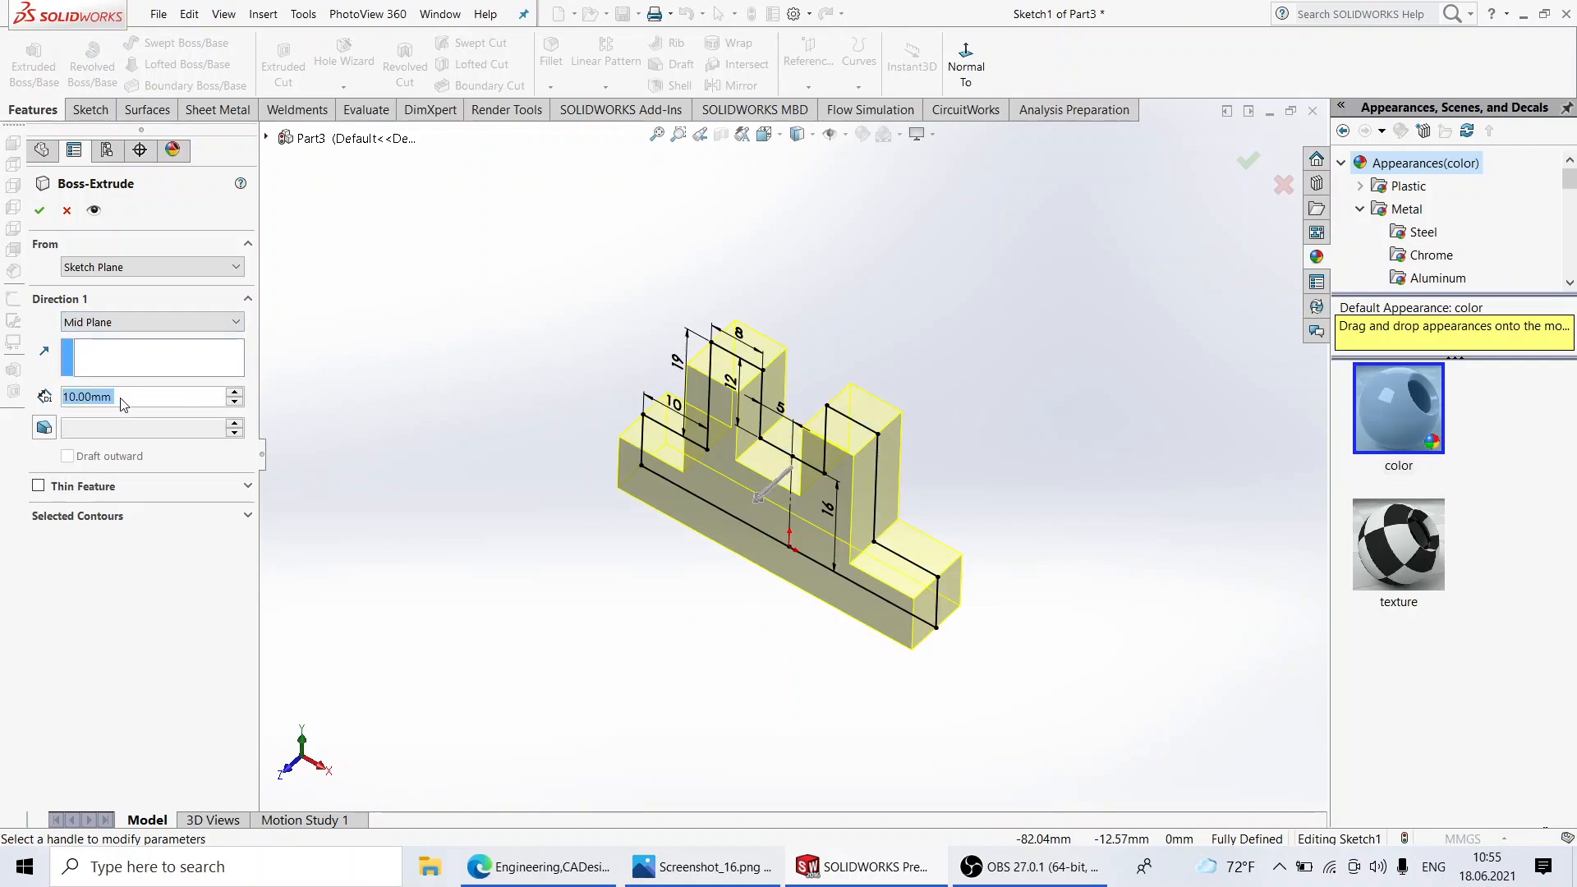
type("24")
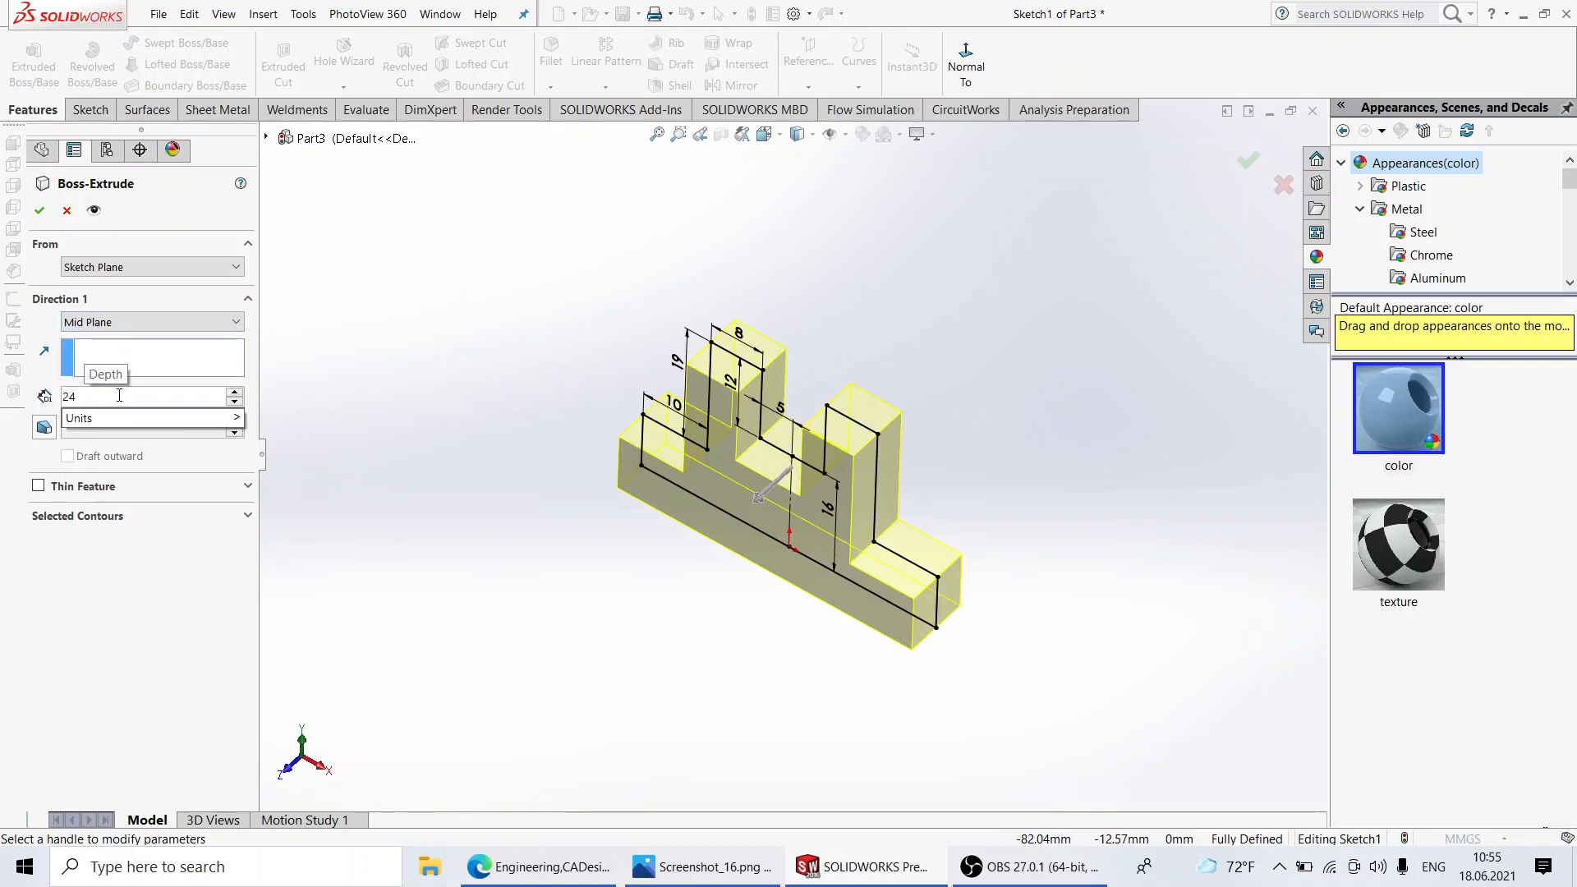
key("Return")
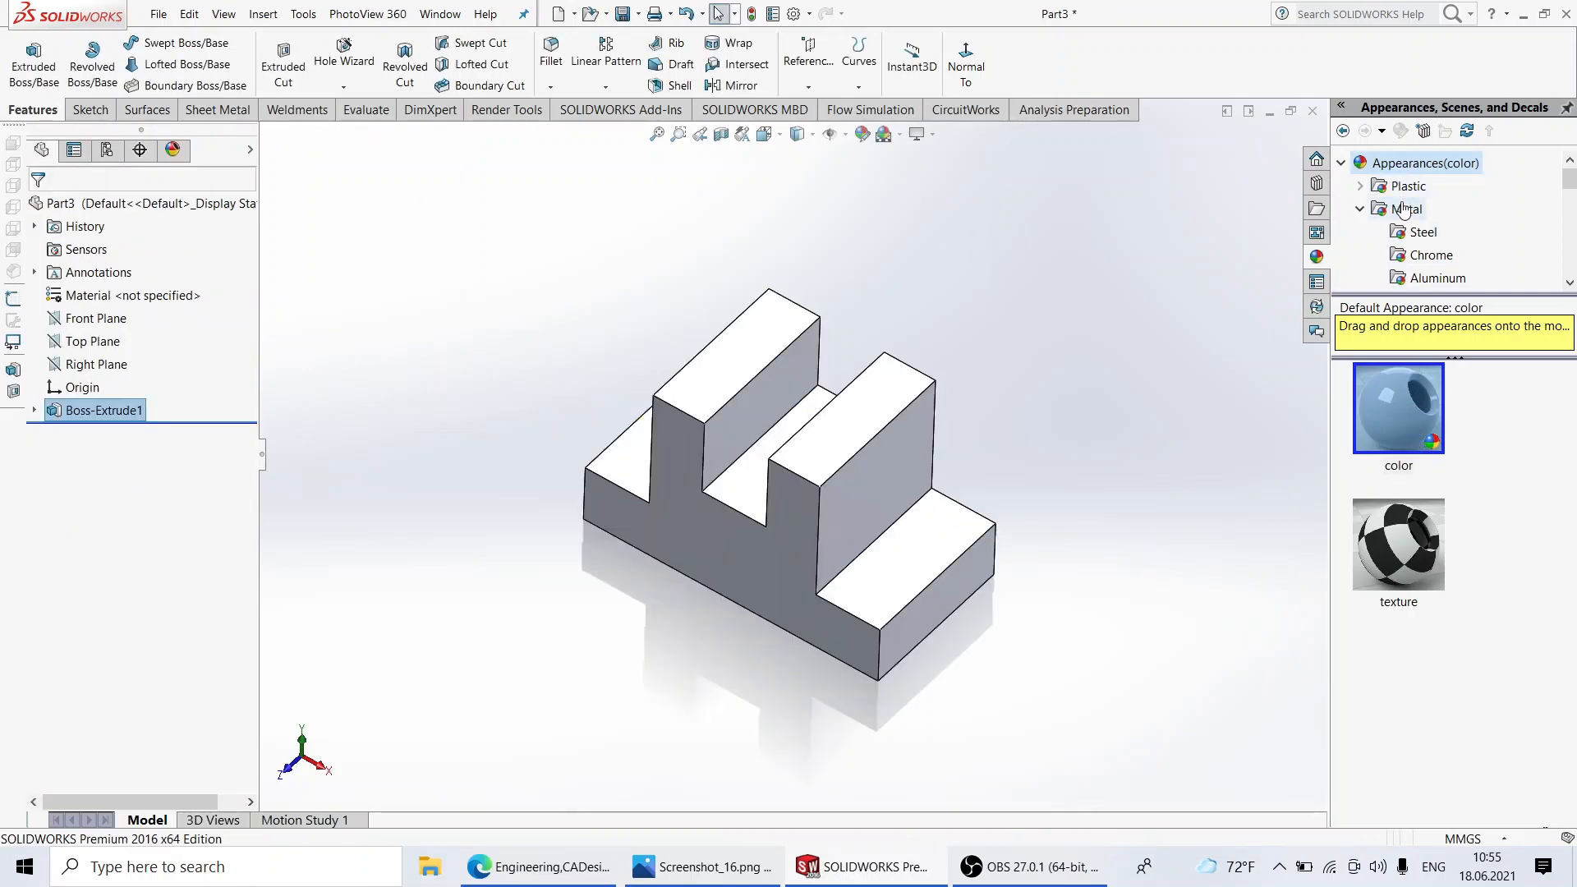
Step: Apply the chromium plate appearance from the Metal Chrome library to the whole bracket
left_click(1430, 256)
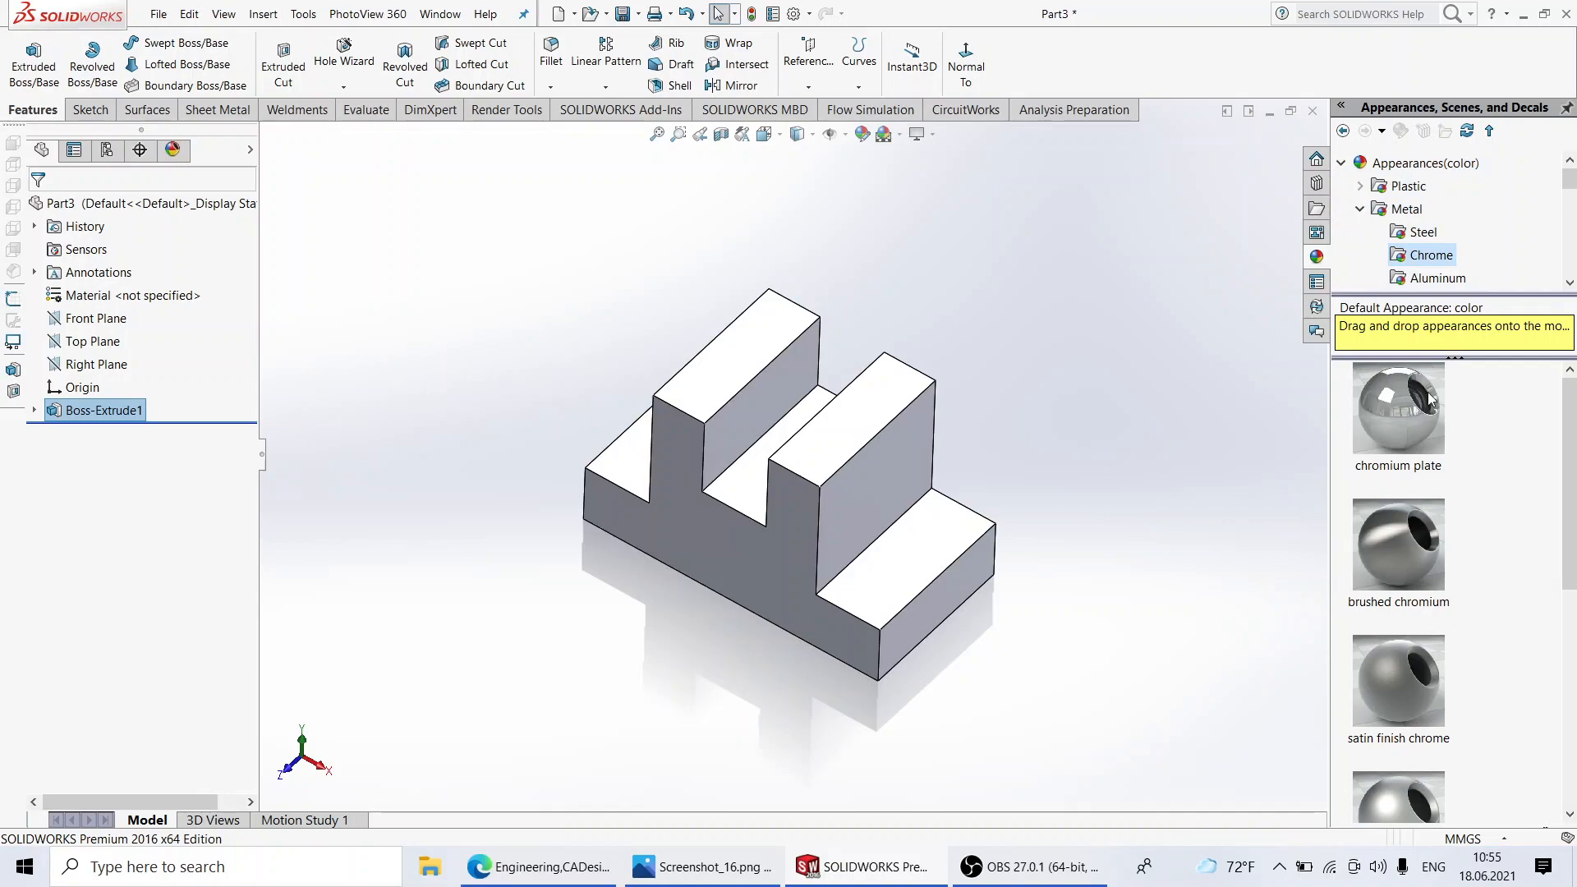
left_click_drag(1410, 441, 889, 516)
left_click(895, 518)
middle_click_drag(1003, 581, 1023, 490)
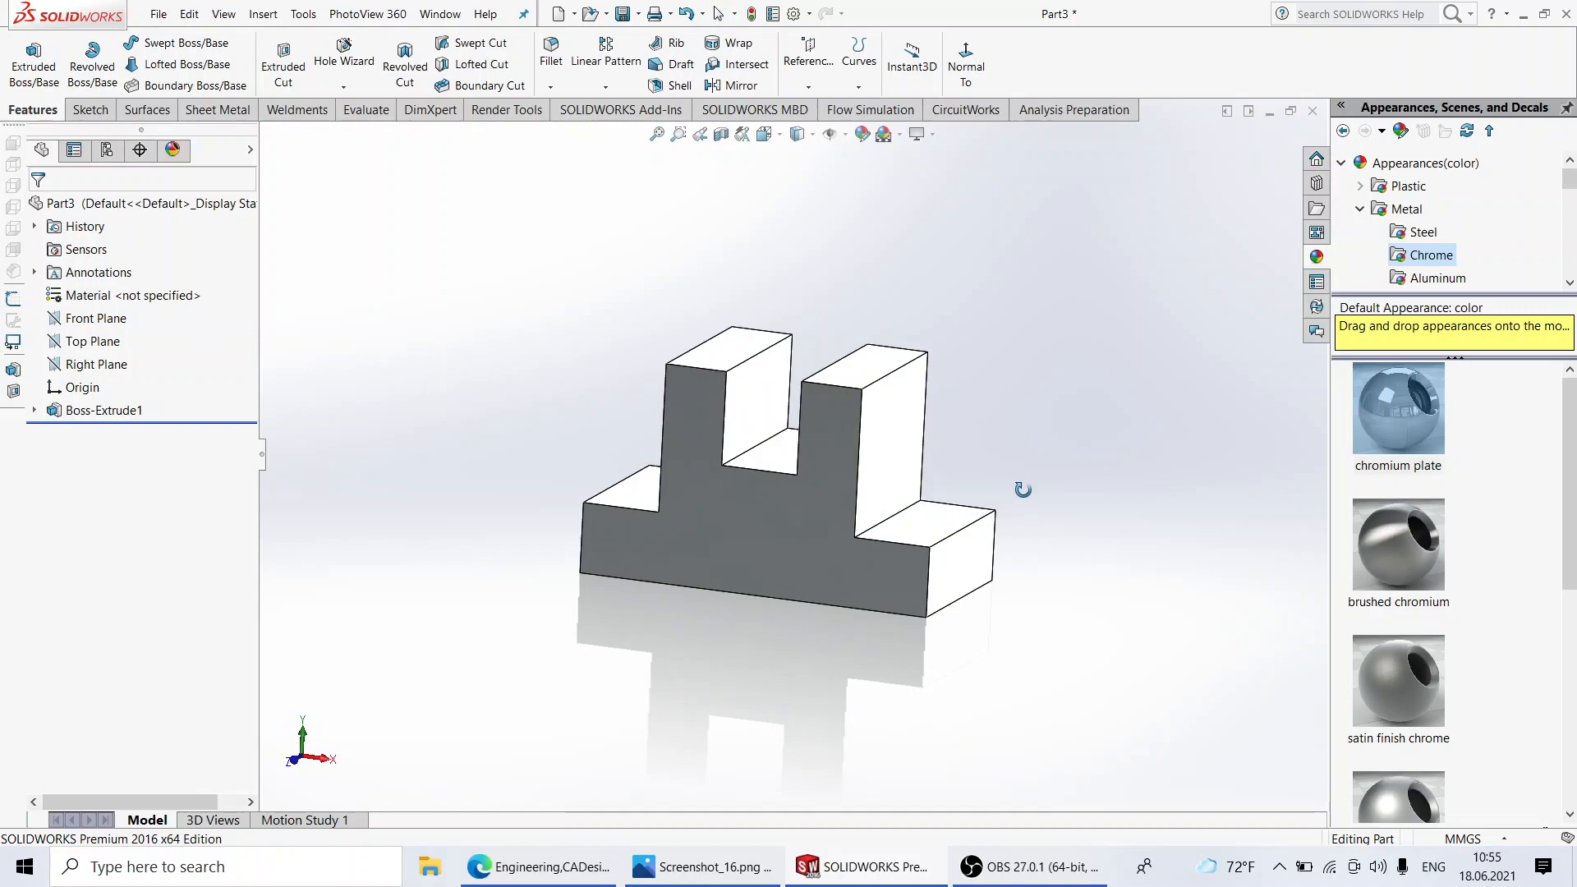
Step: Change the display scene of the model to one with a plain white background
left_click(882, 134)
key("Escape")
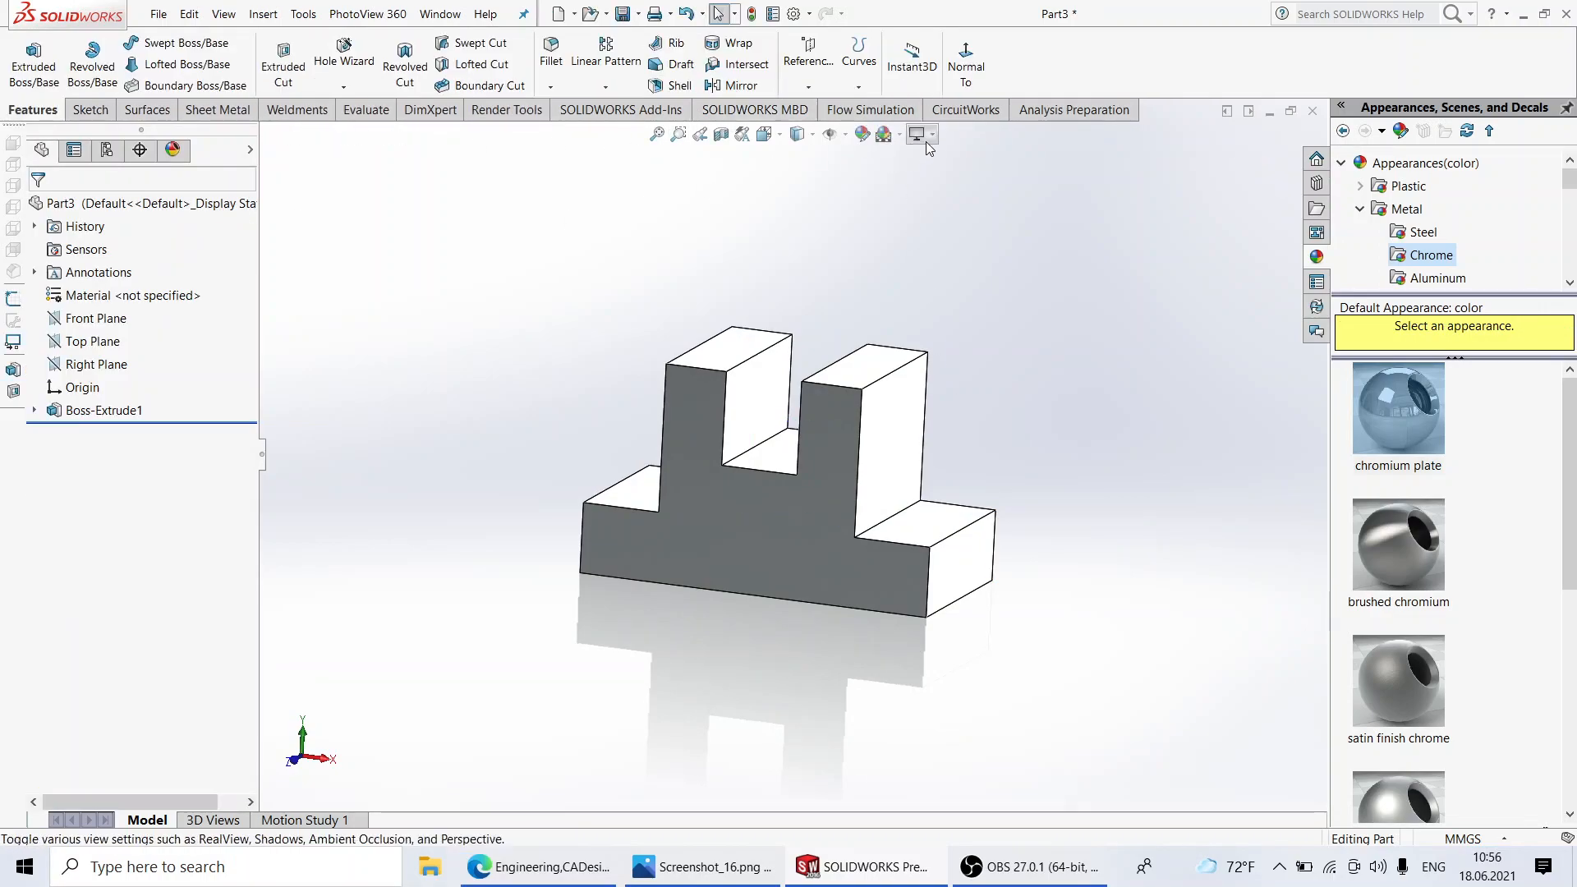
left_click(931, 134)
left_click(909, 332)
Step: Sketch a circle about 14.5 mm in diameter on the left upright's outer side face, centred on the midpoint of its top edge
middle_click_drag(910, 333, 851, 445)
left_click(851, 445)
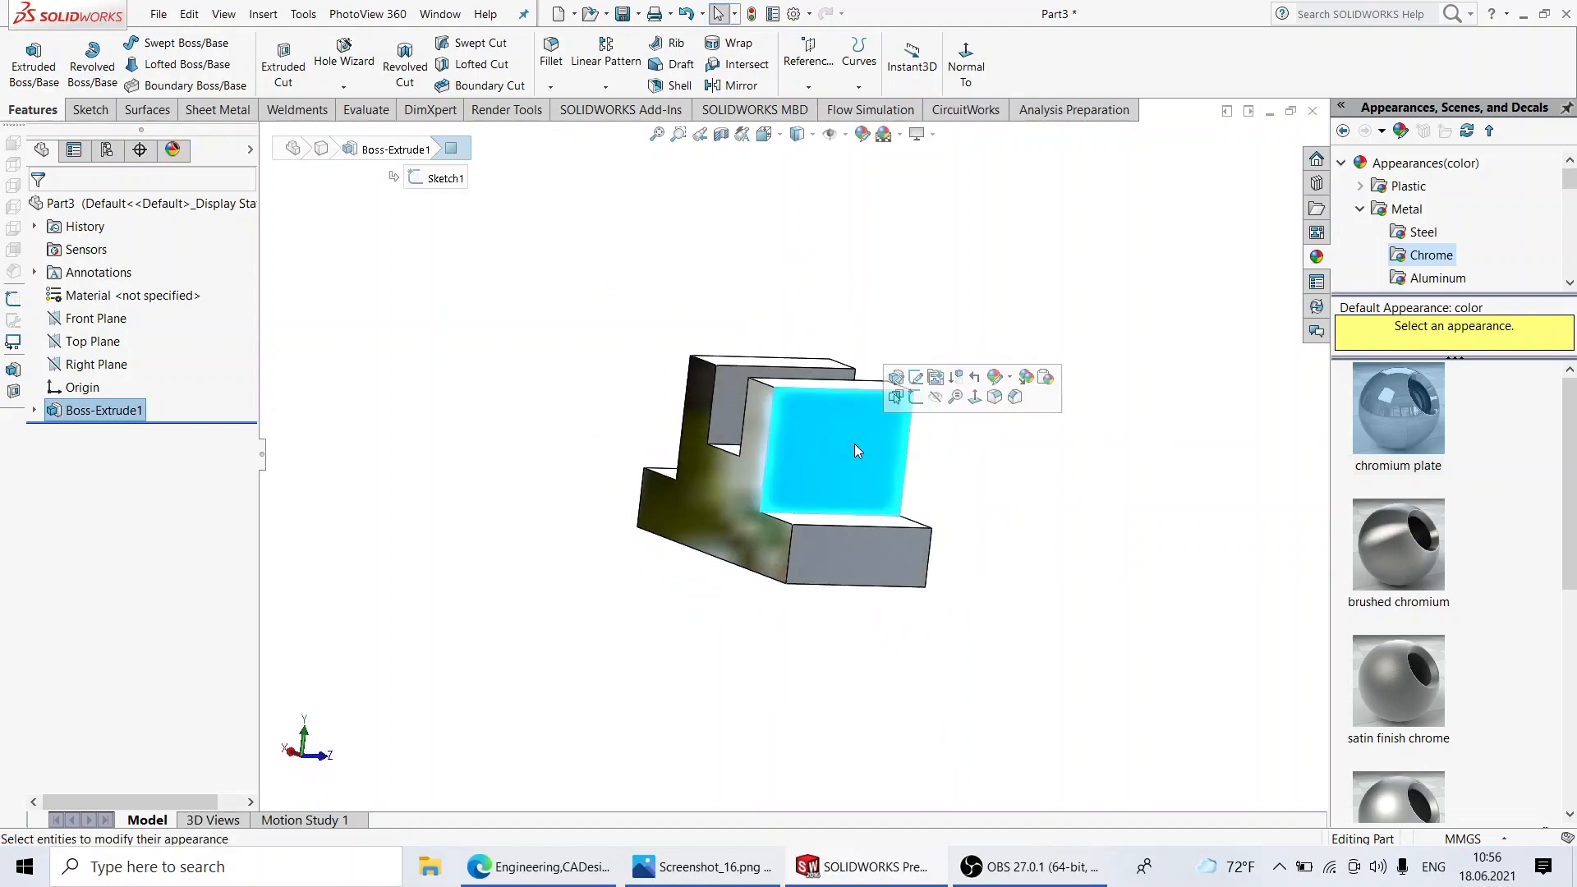
left_click(896, 398)
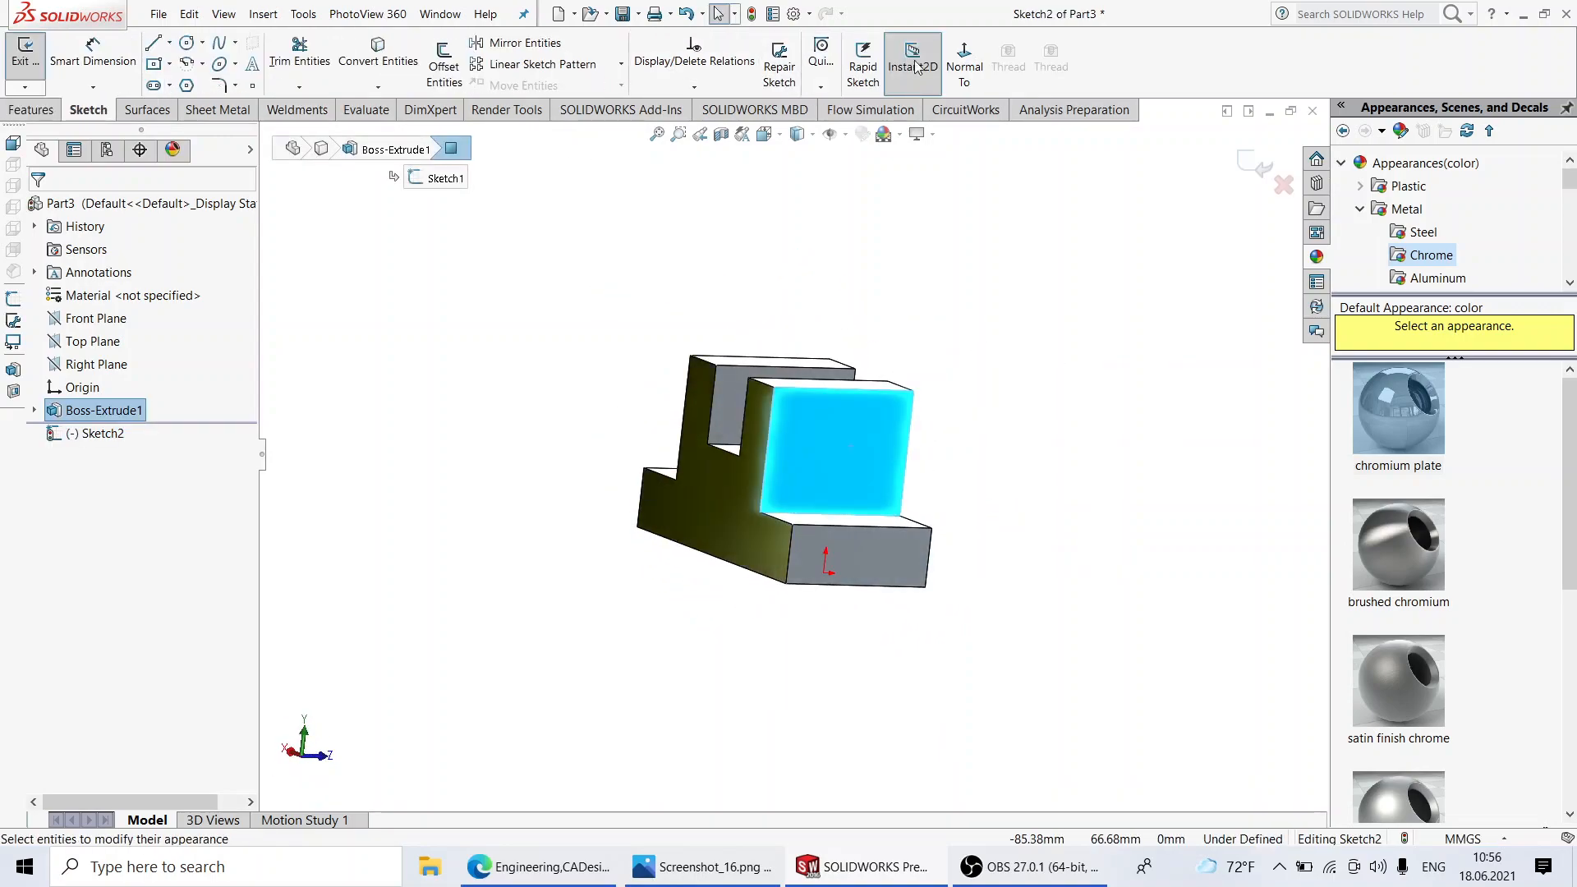
left_click(186, 43)
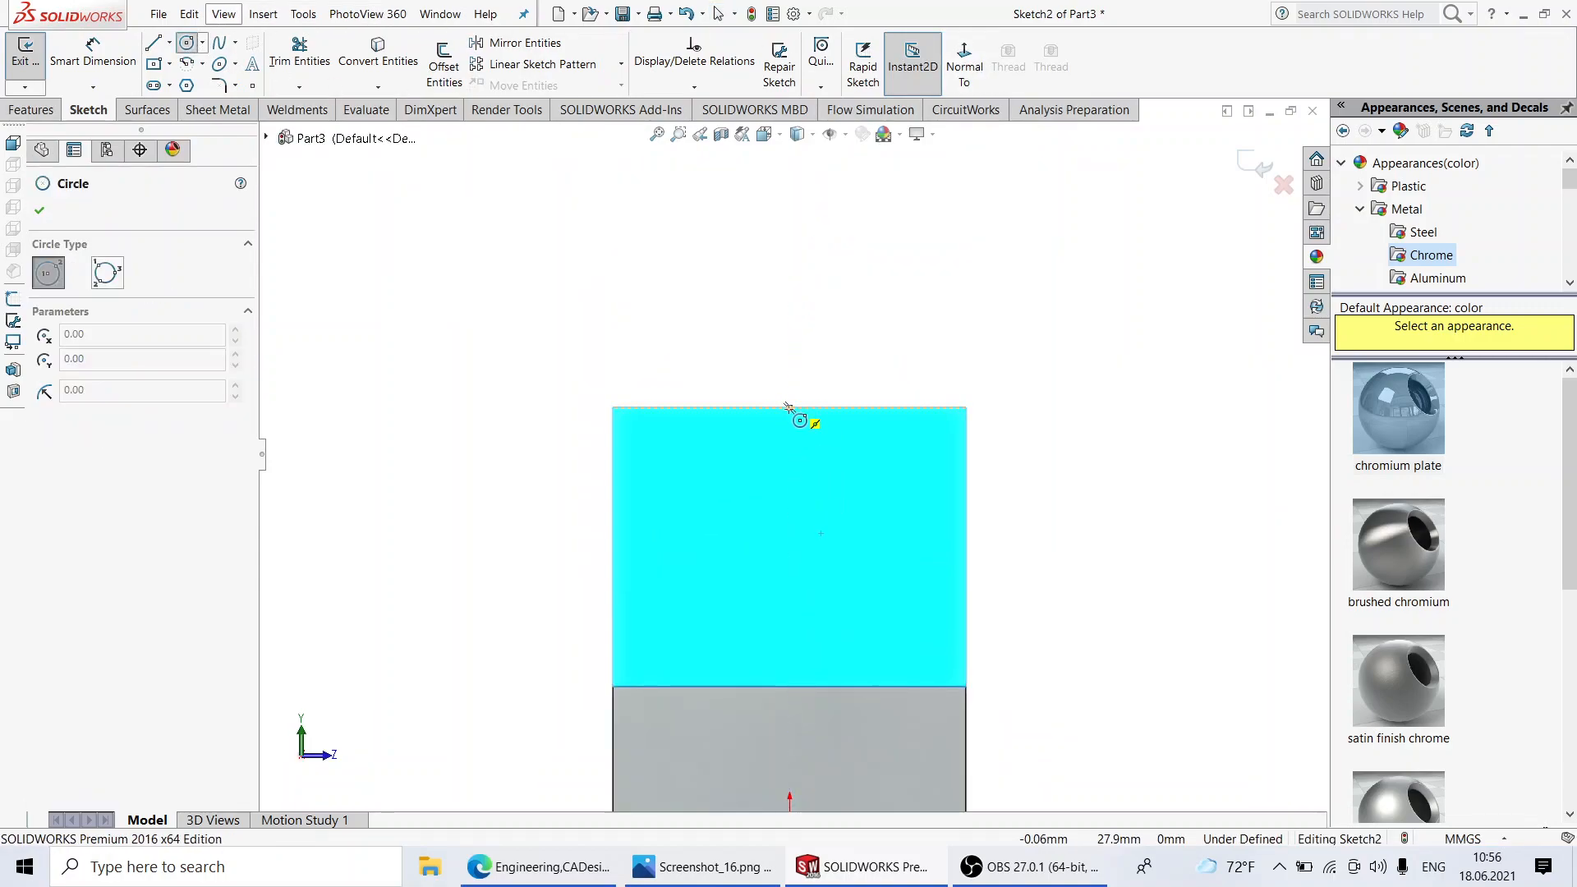
left_click(789, 407)
left_click(867, 480)
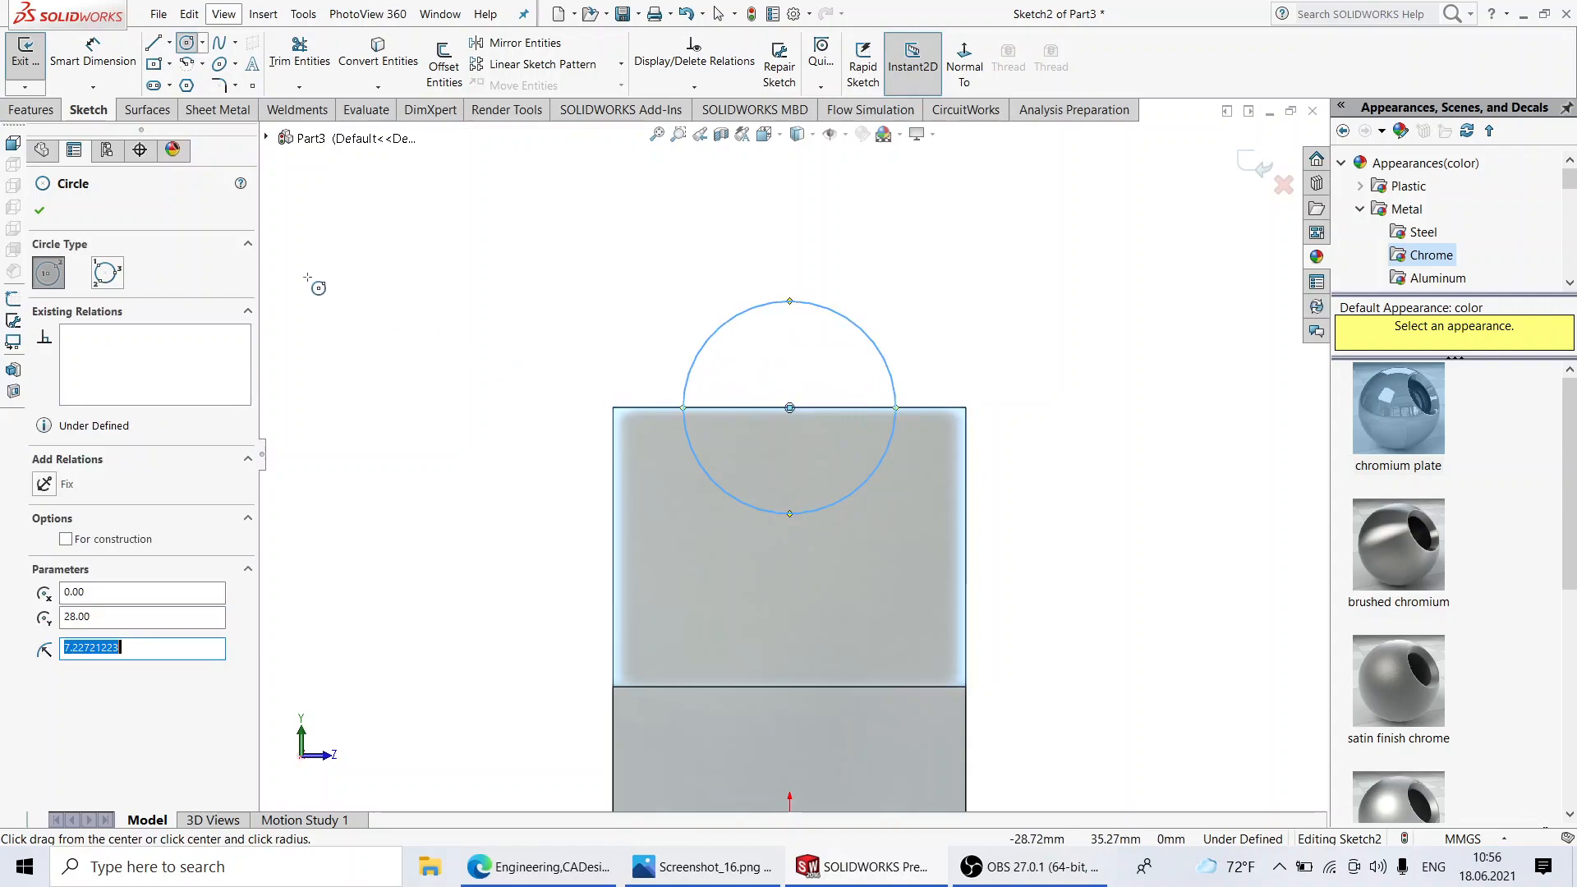
Step: Dimension the circle on the upright's side face to a diameter of 10 mm
left_click(101, 71)
left_click(855, 323)
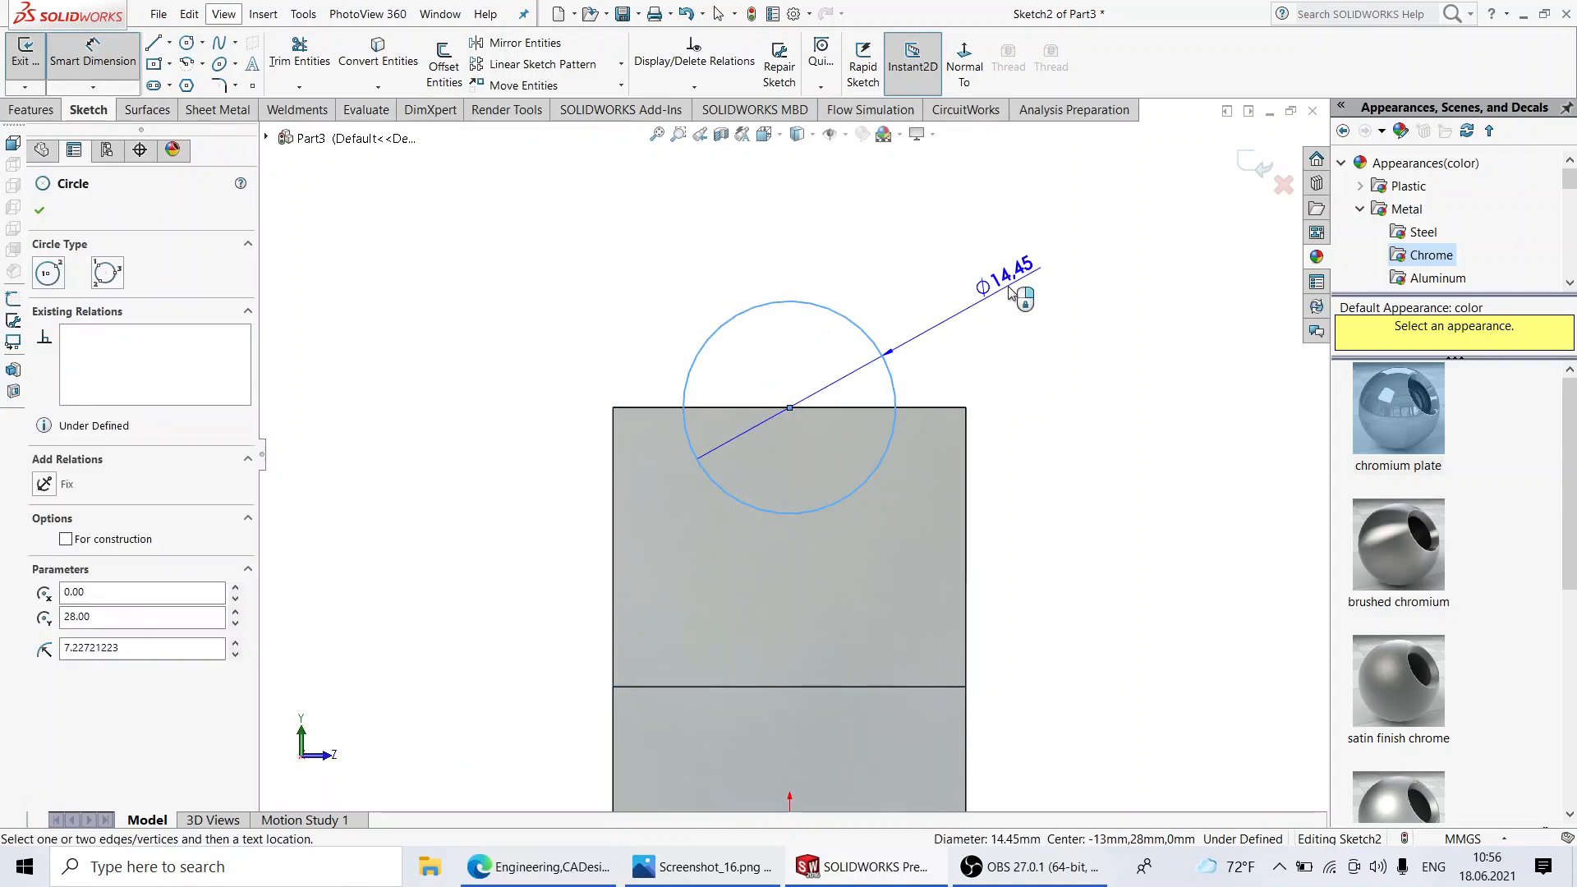
left_click(1009, 289)
key("Return")
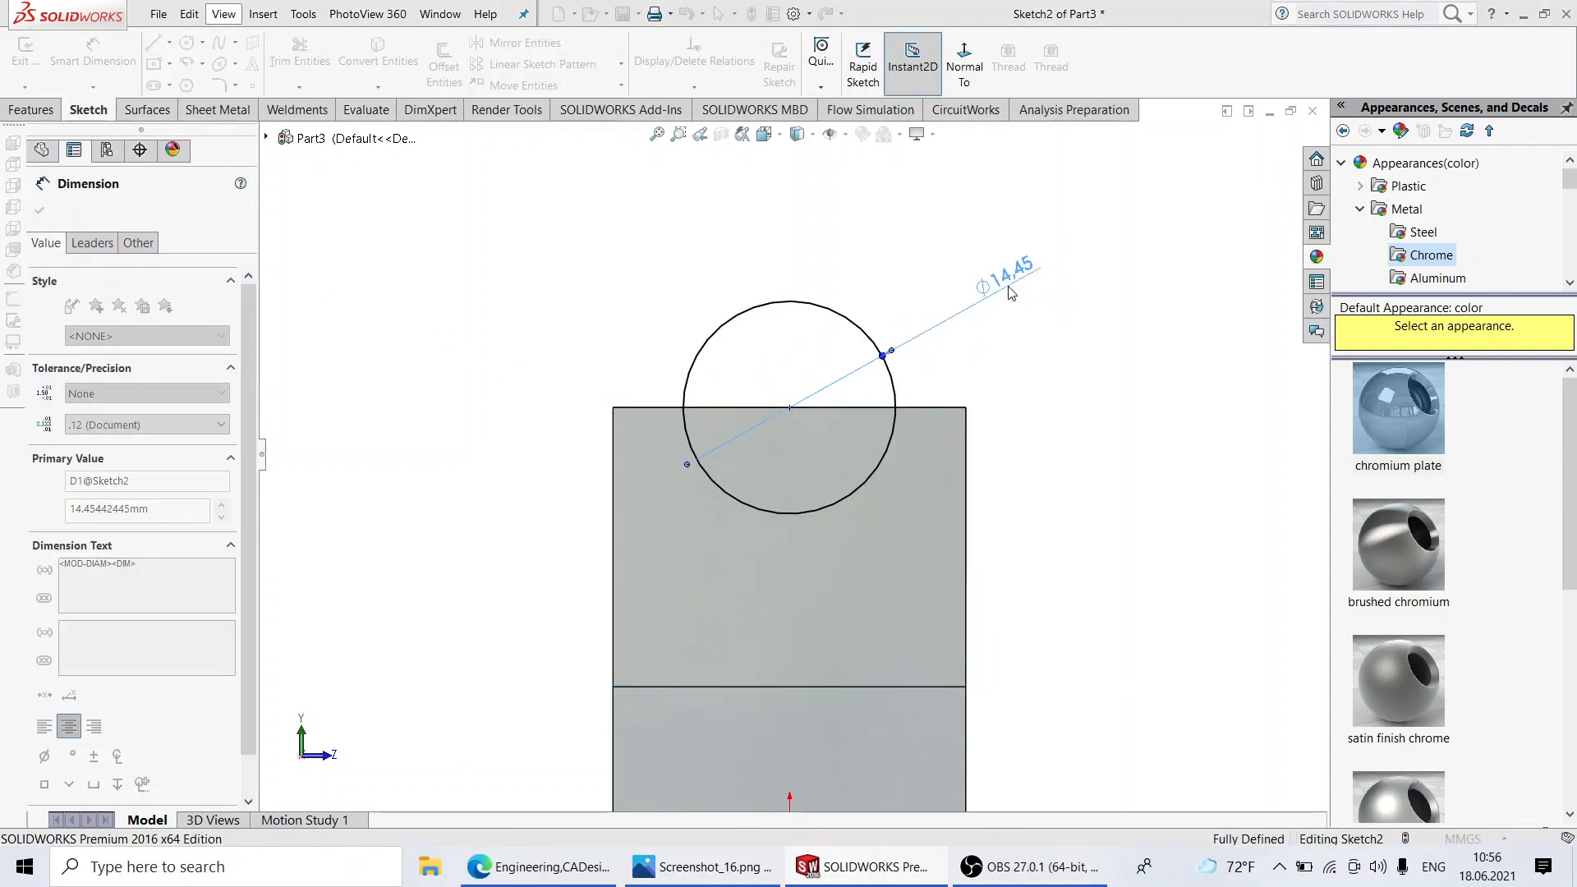
left_click(39, 211)
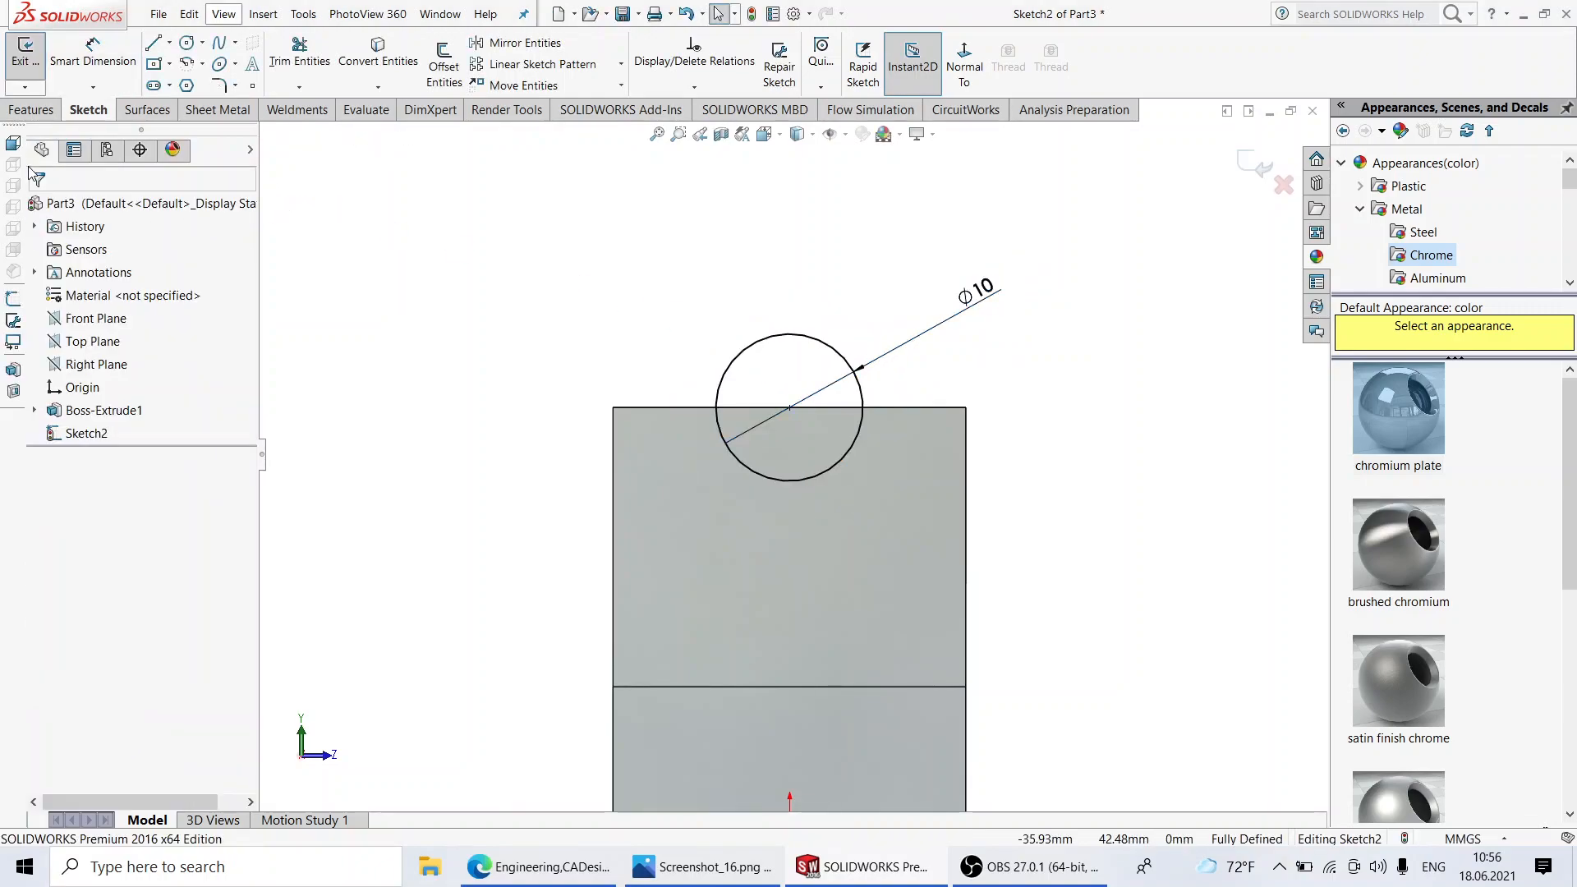
Step: Cut-extrude the circle through both uprights with Up To Vertex, ending at the far upright's outer top edge
left_click(32, 110)
middle_click_drag(862, 317, 760, 422)
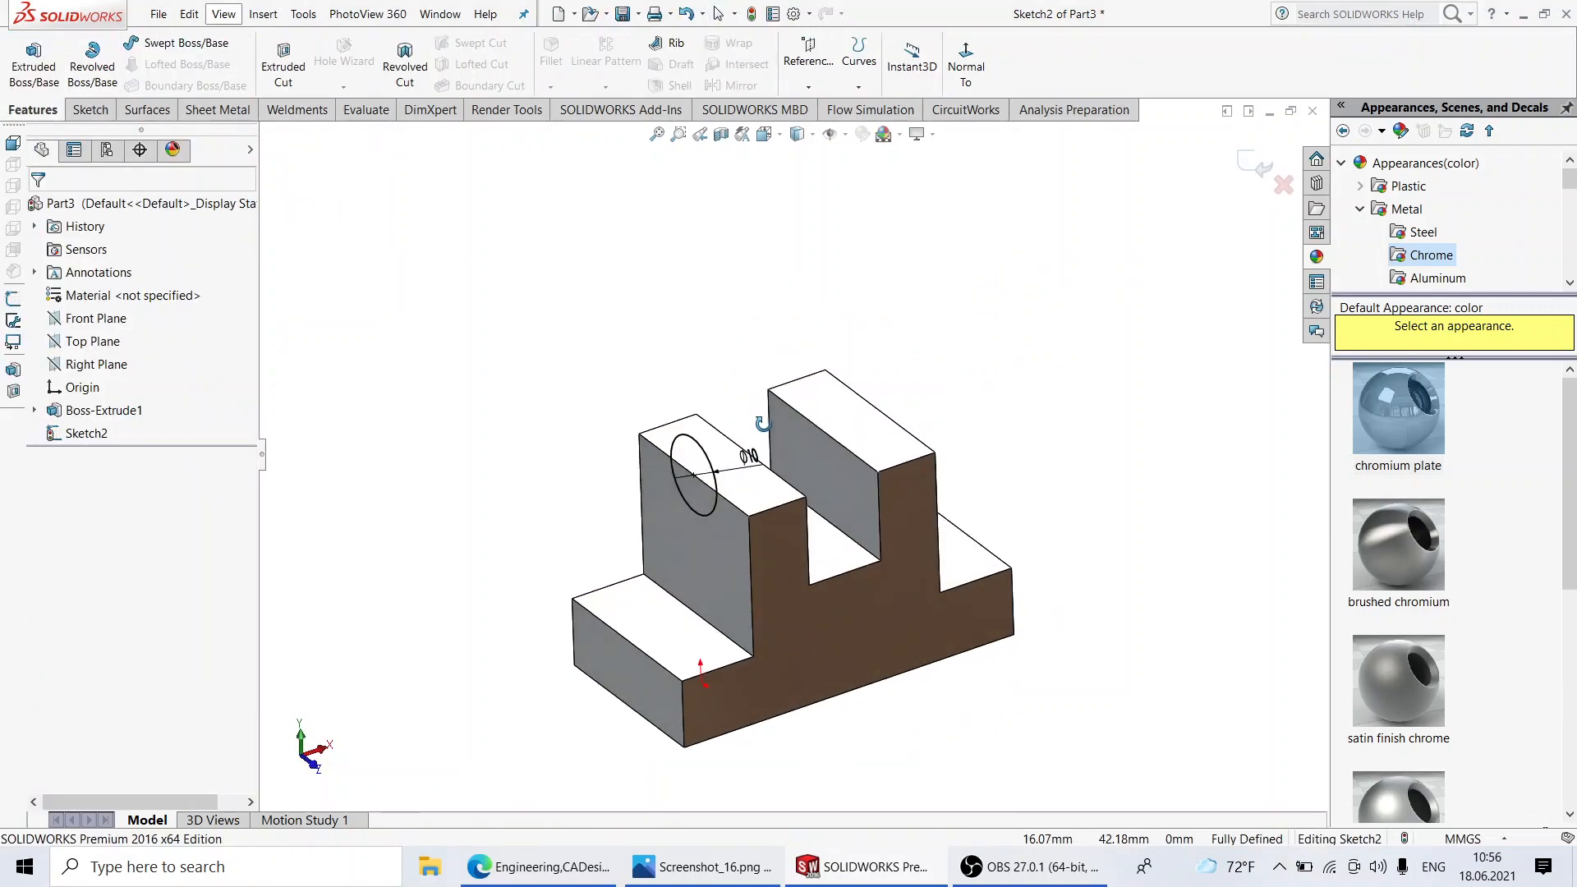
left_click(290, 40)
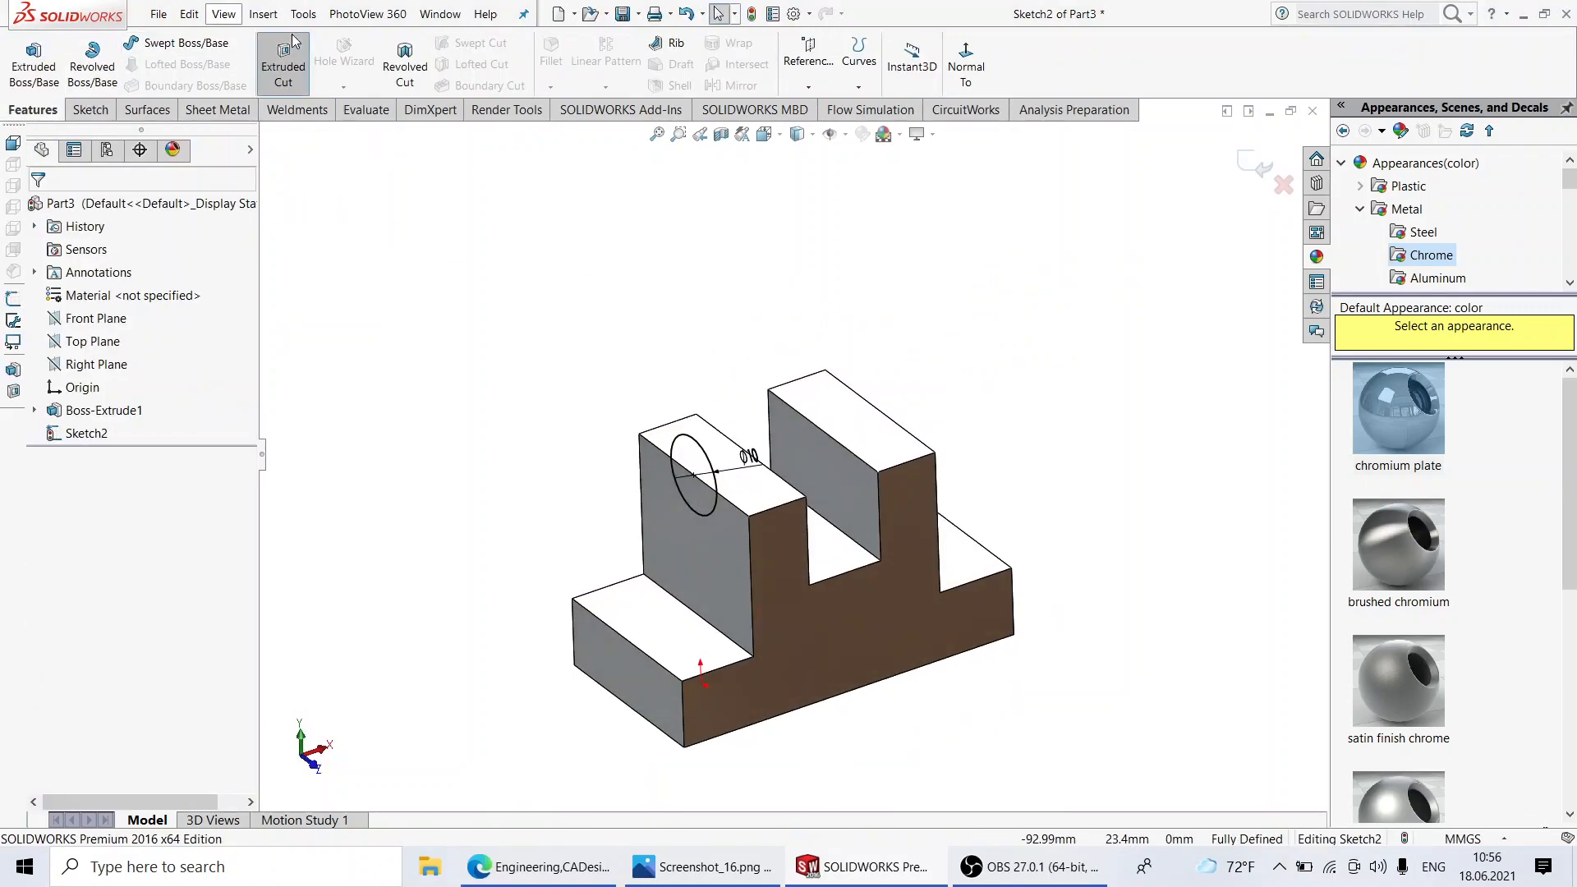
left_click(904, 436)
middle_click_drag(1040, 431, 793, 483)
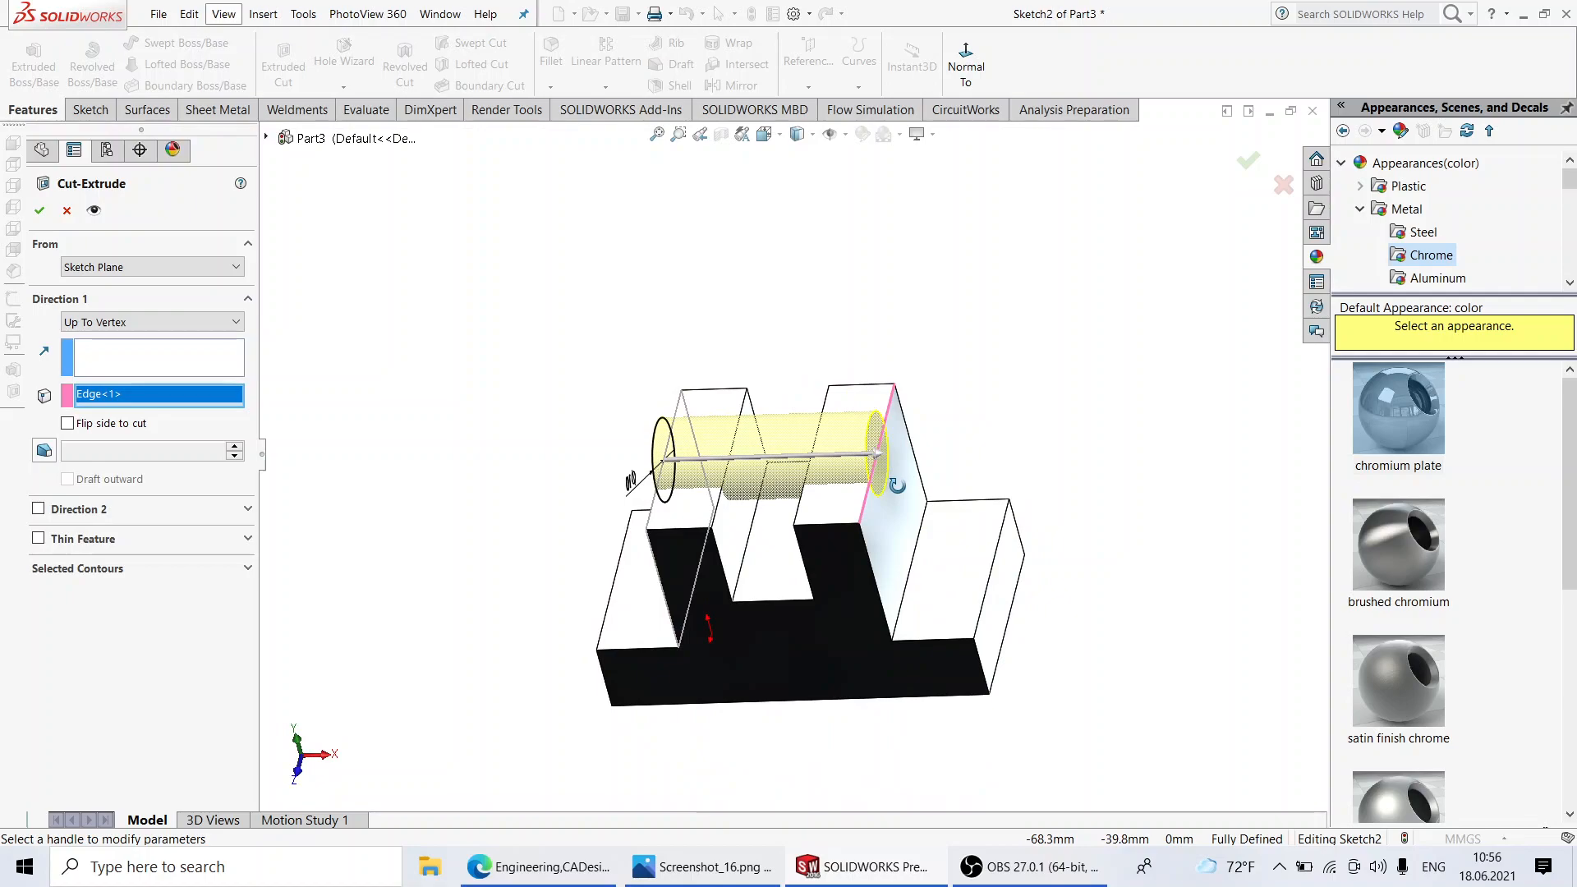
left_click(40, 210)
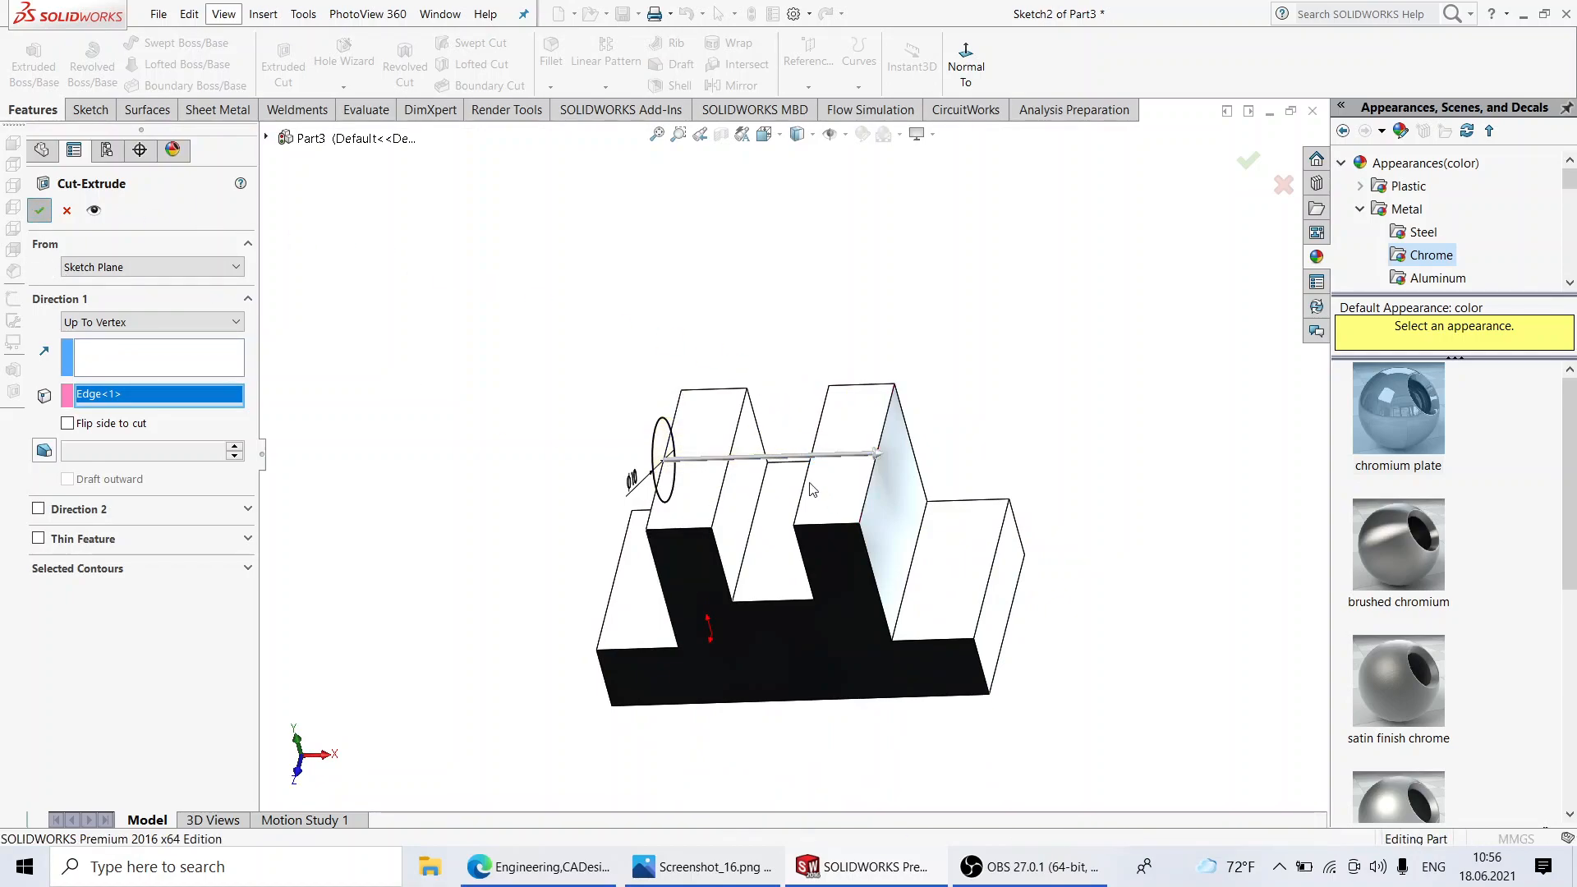
Step: Sketch a center rectangle about 7 by 14.5 mm on the right shoulder's top face, centred on the midpoint of its outer edge
middle_click_drag(810, 490, 883, 649)
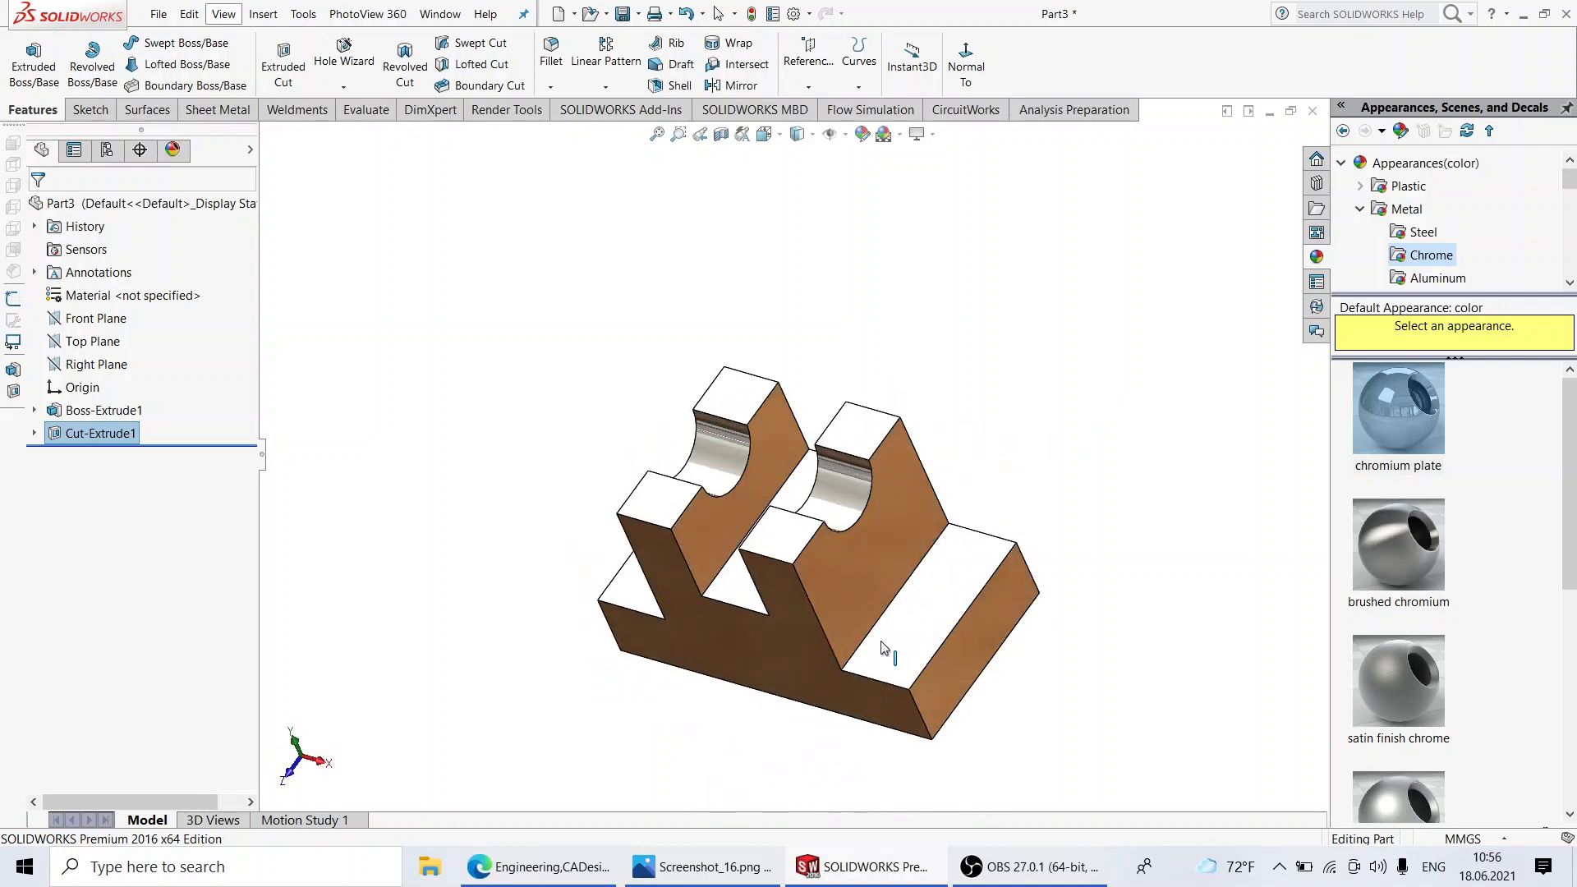
left_click(953, 587)
left_click(998, 547)
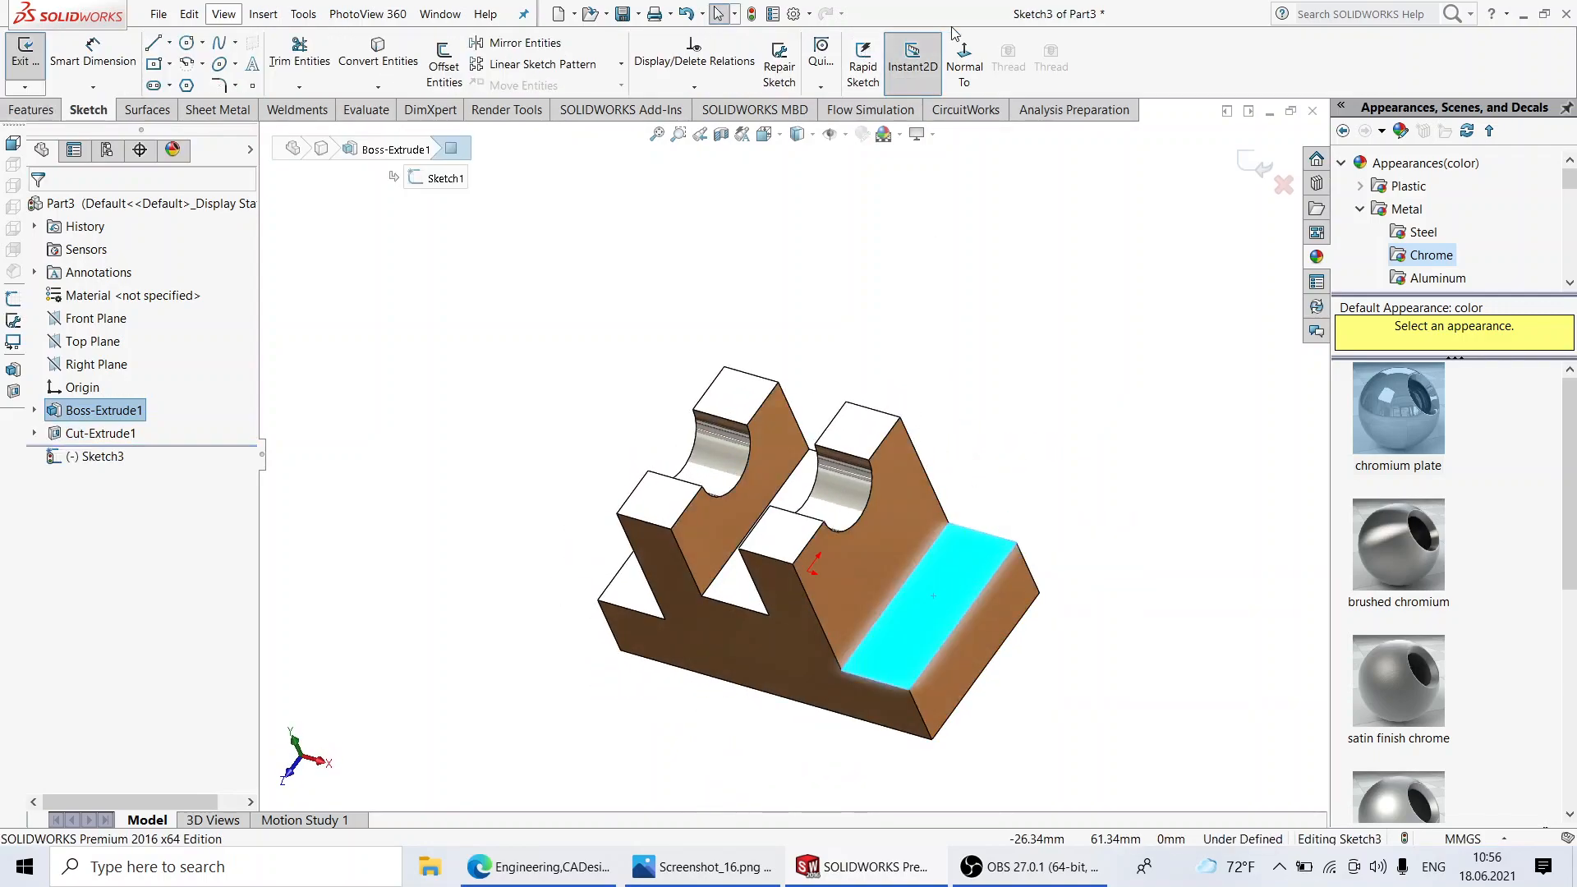
left_click(964, 65)
left_click(171, 65)
left_click(193, 122)
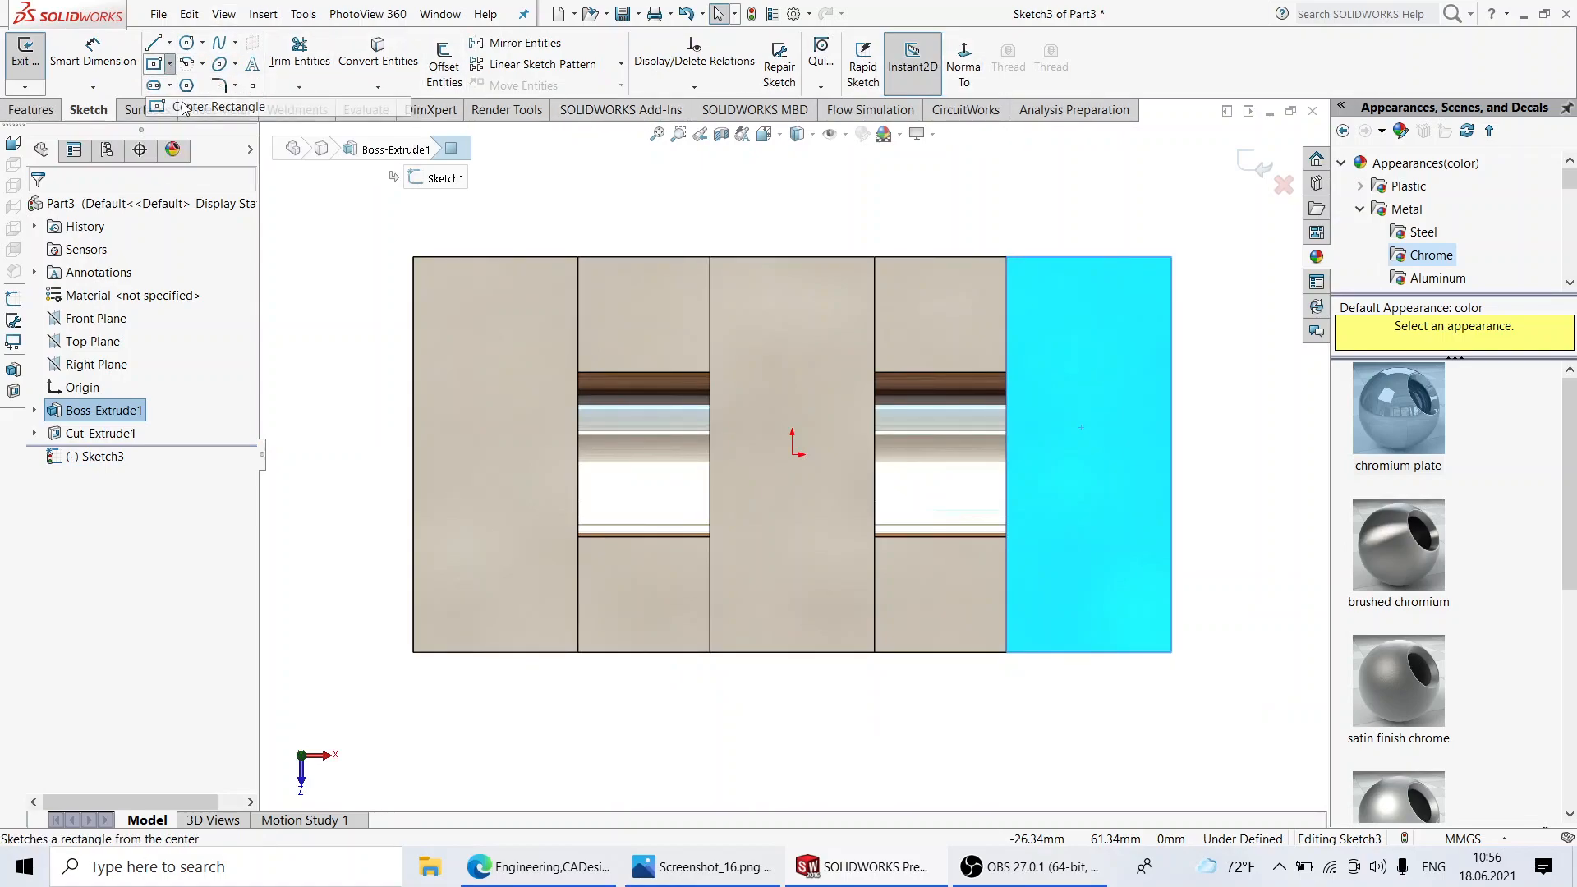
left_click(1171, 454)
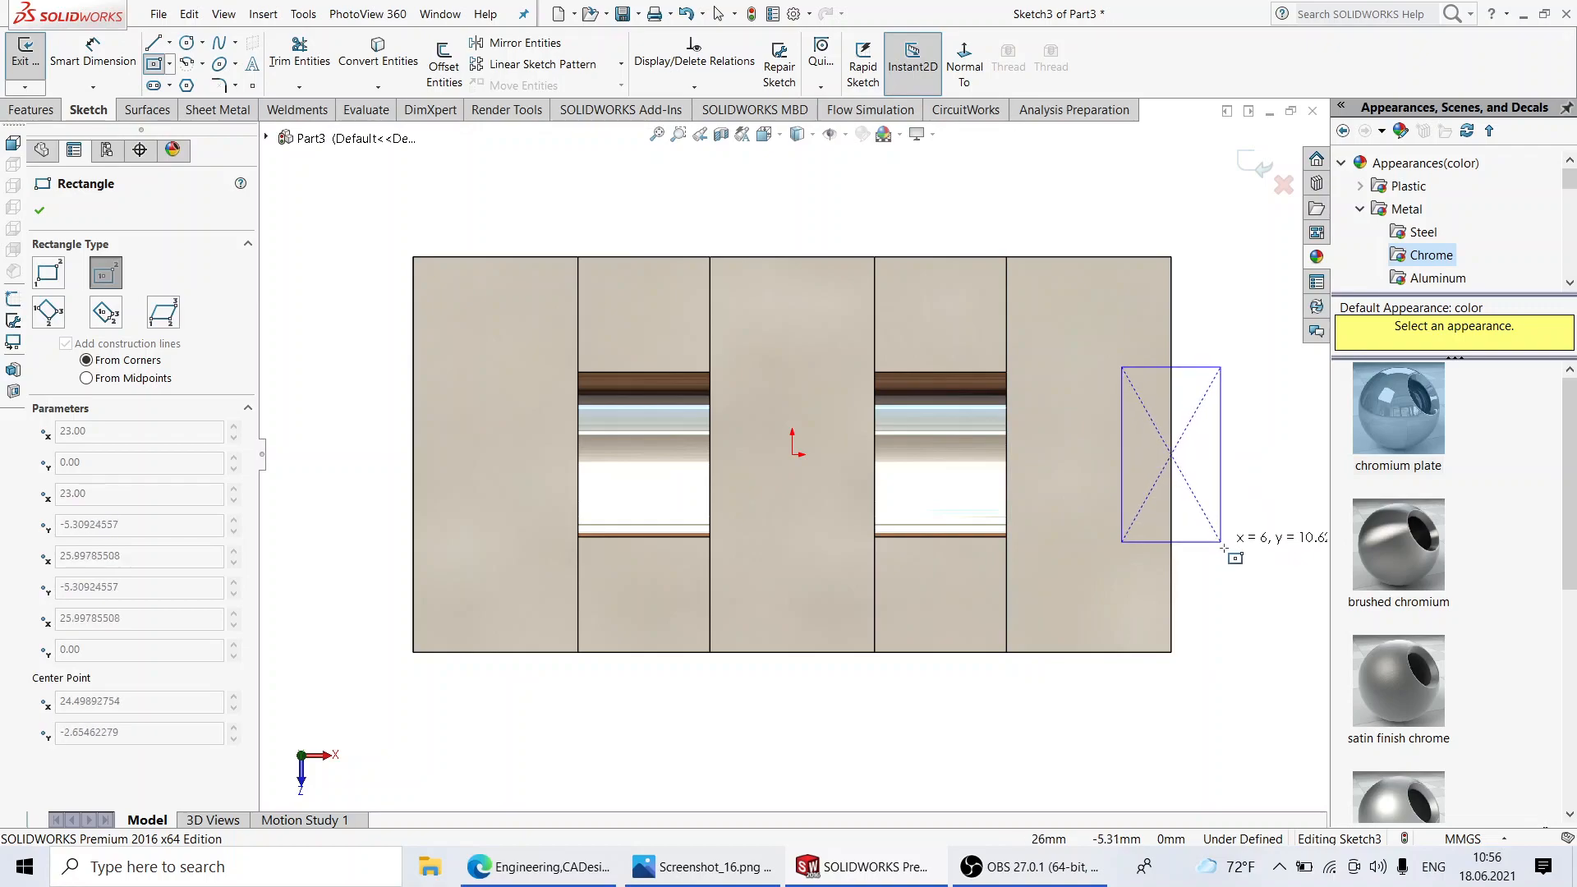
left_click(1229, 573)
left_click(125, 63)
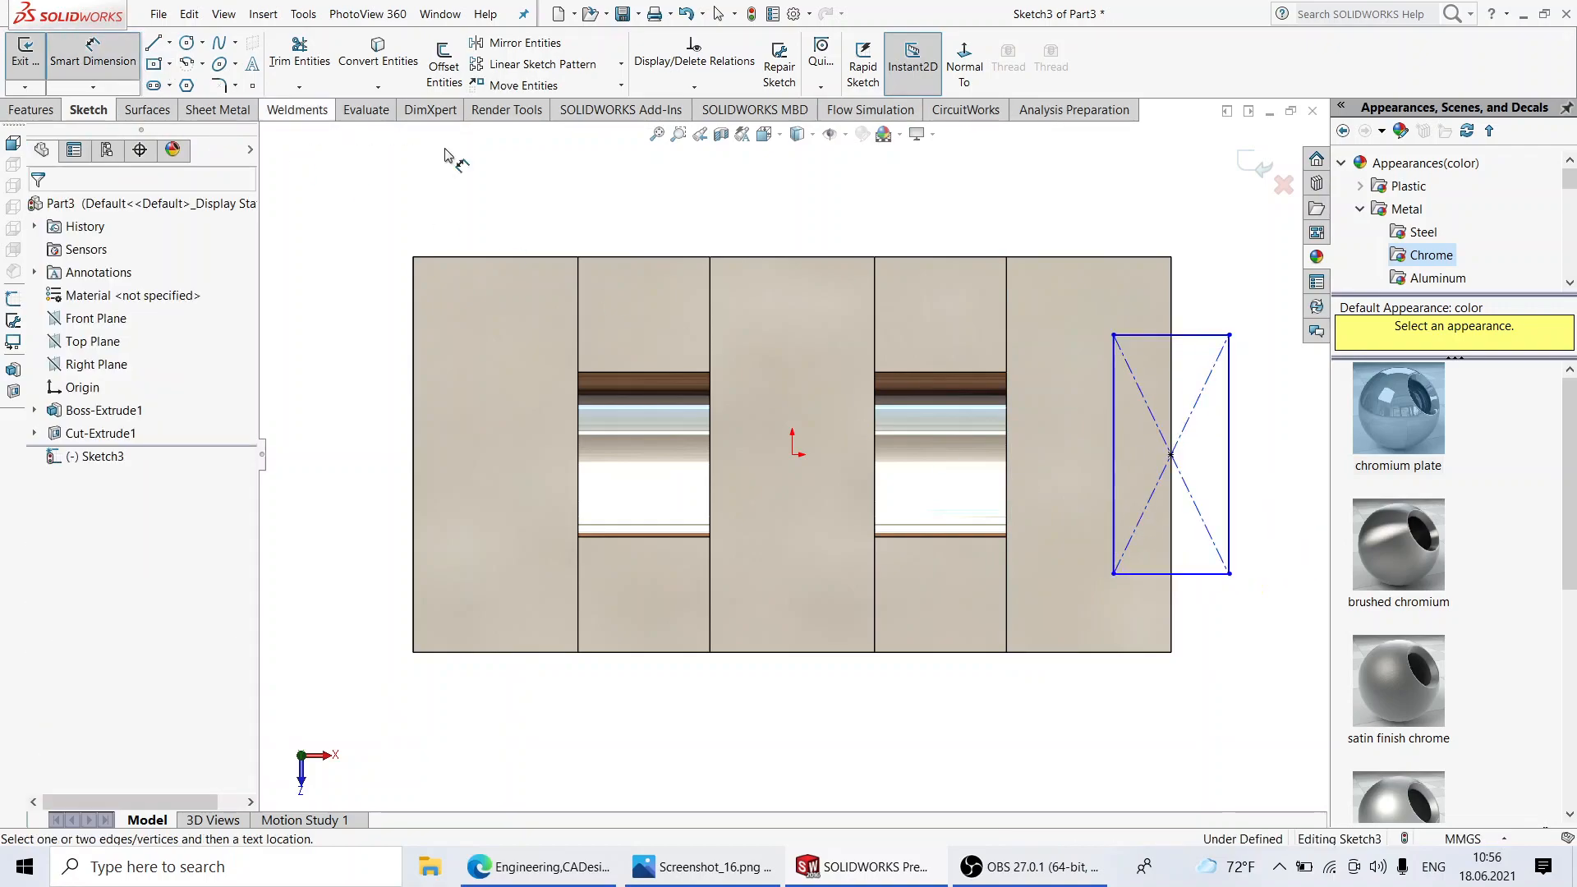
left_click(1150, 336)
left_click(1171, 316)
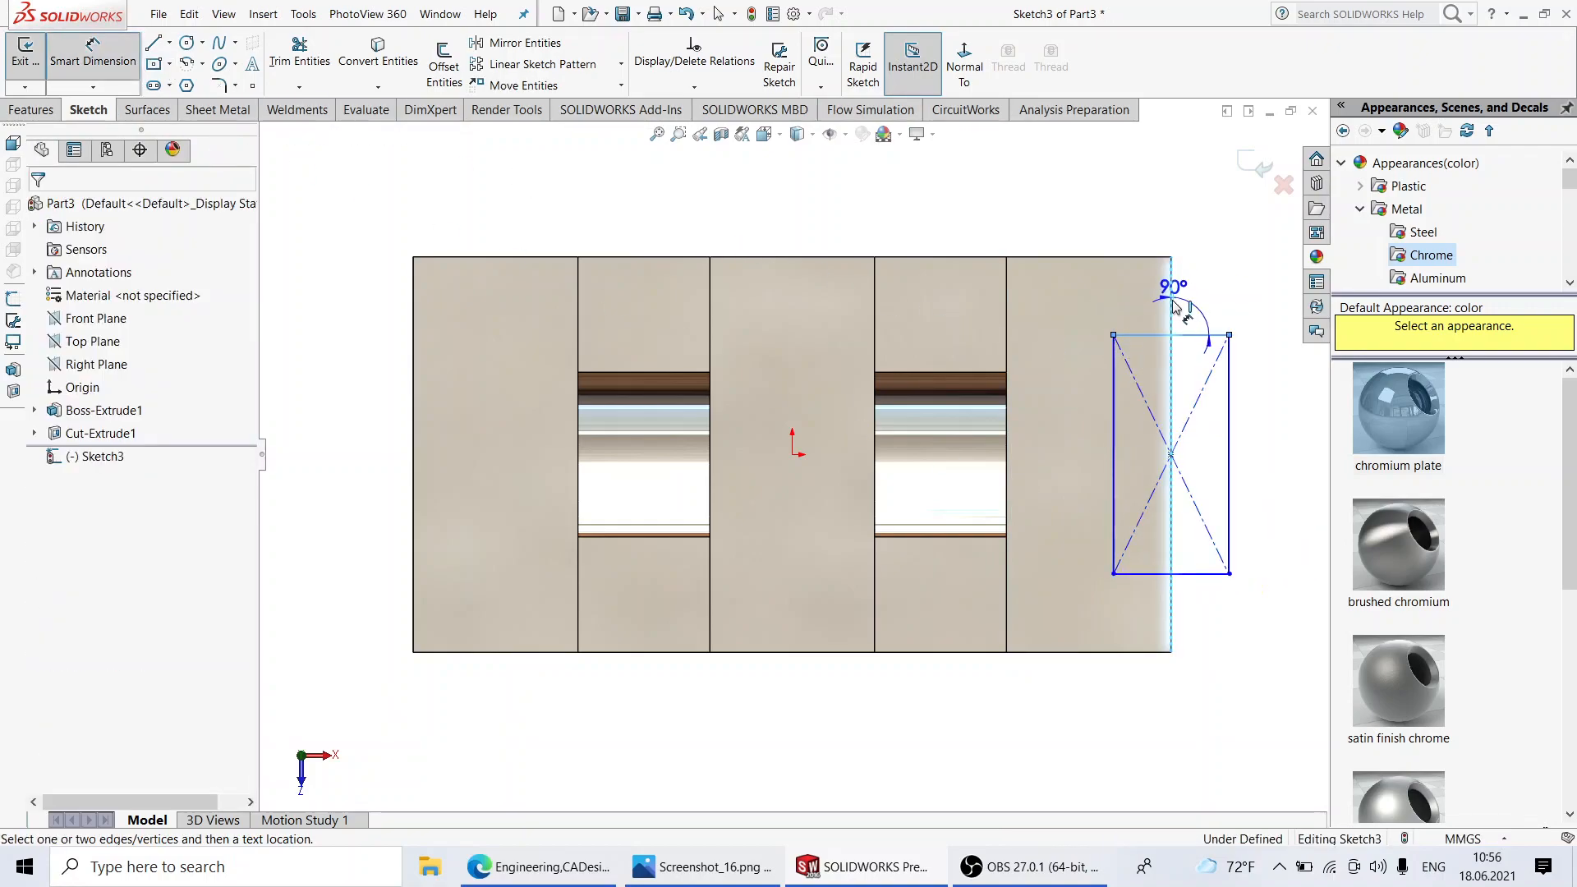
key("Escape")
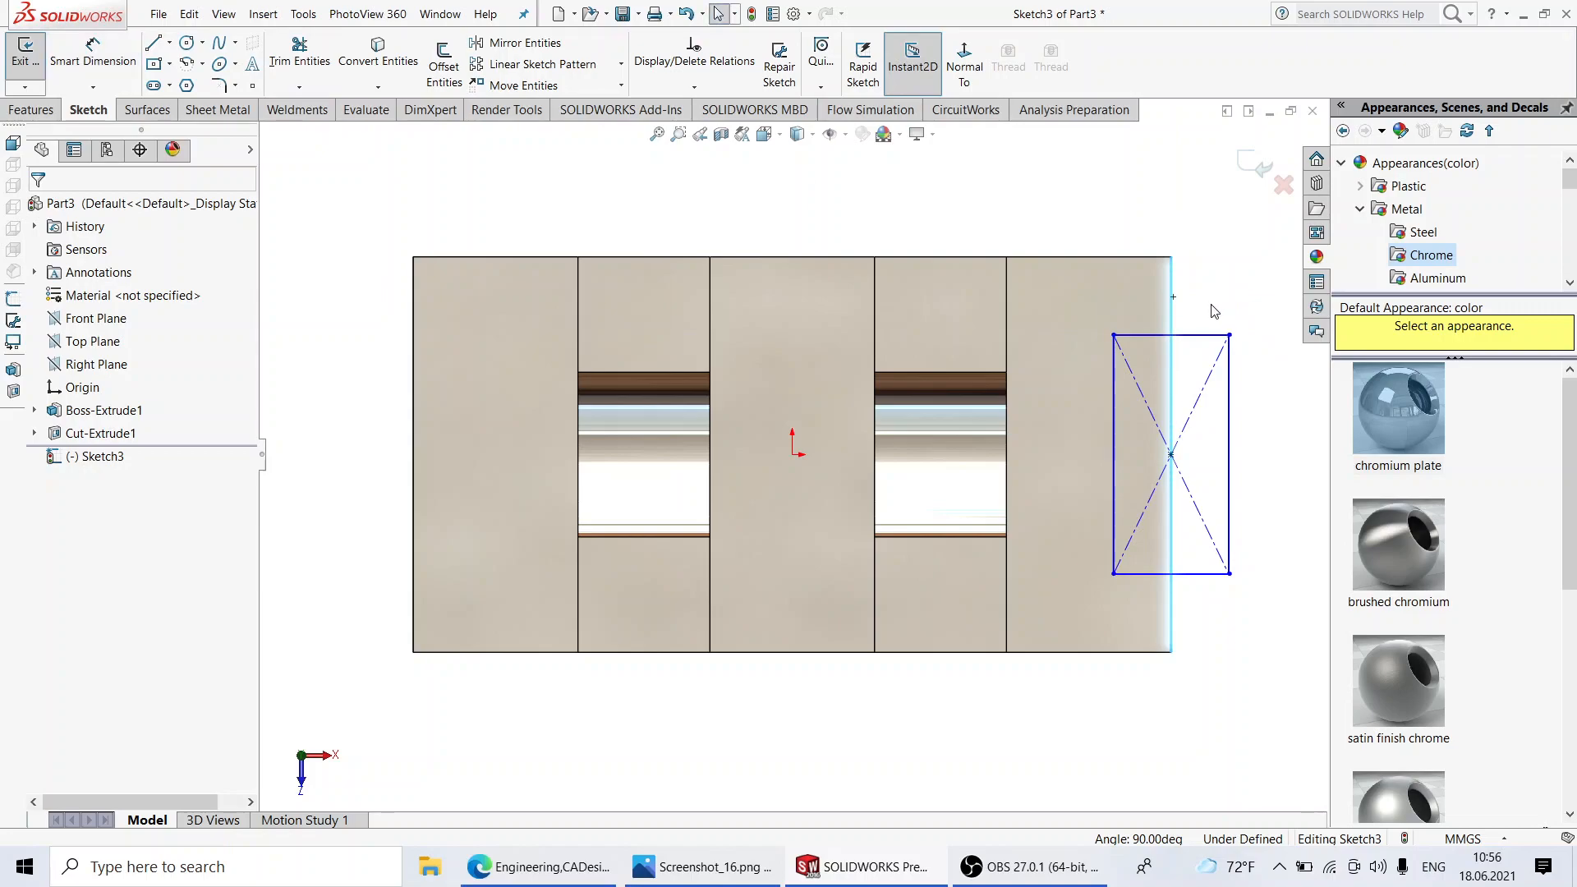
Step: Dimension the rectangle's short side, running across the shoulder's outer edge, to 8 mm
left_click(93, 51)
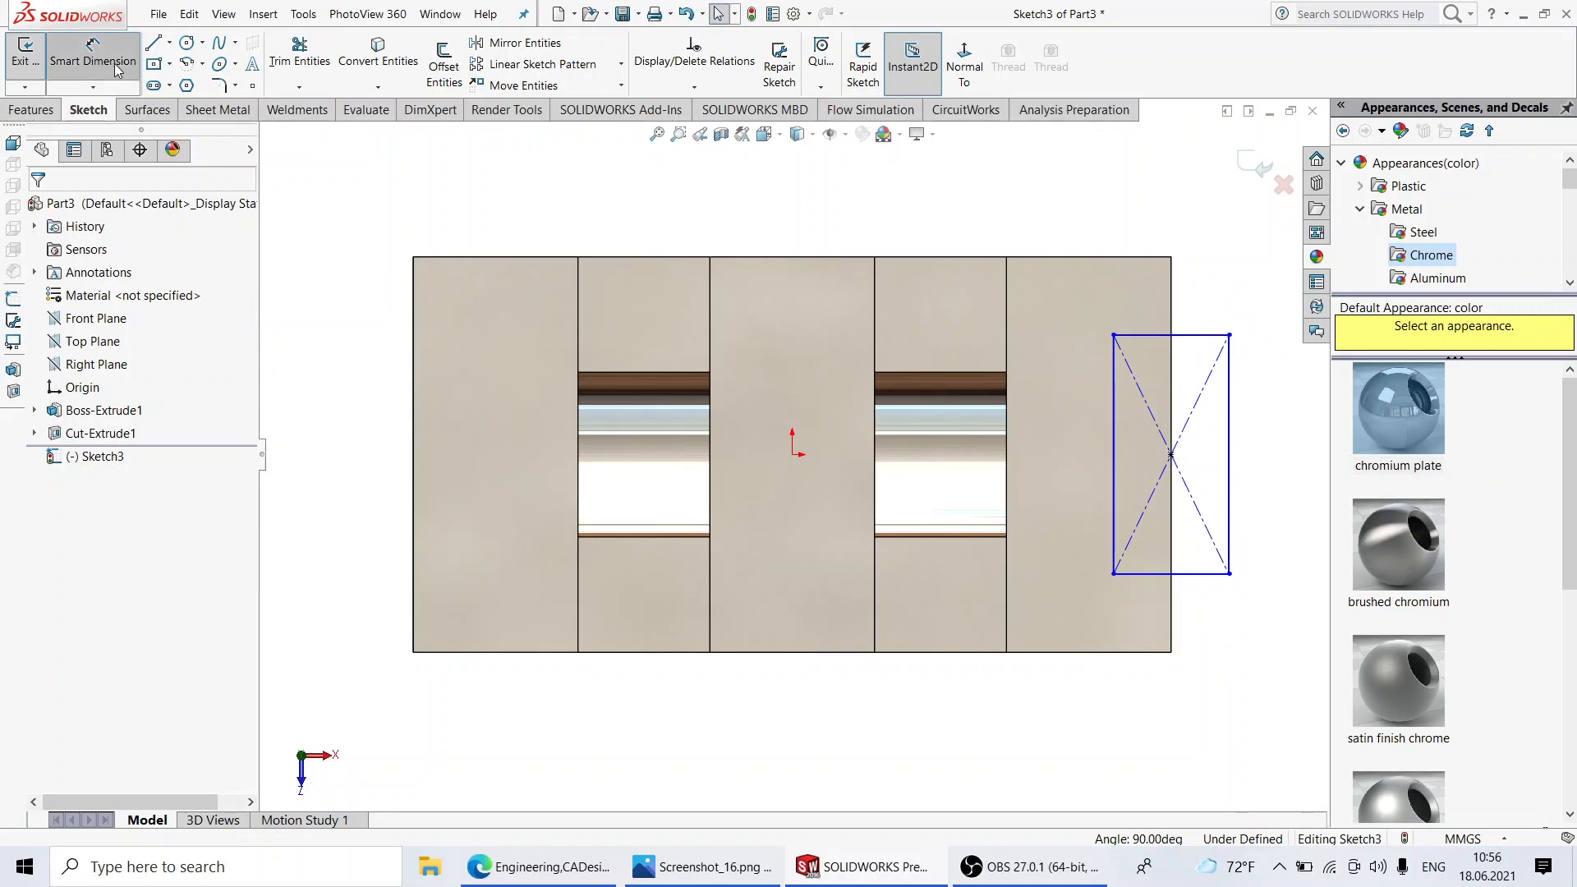
left_click(1207, 335)
left_click(1198, 309)
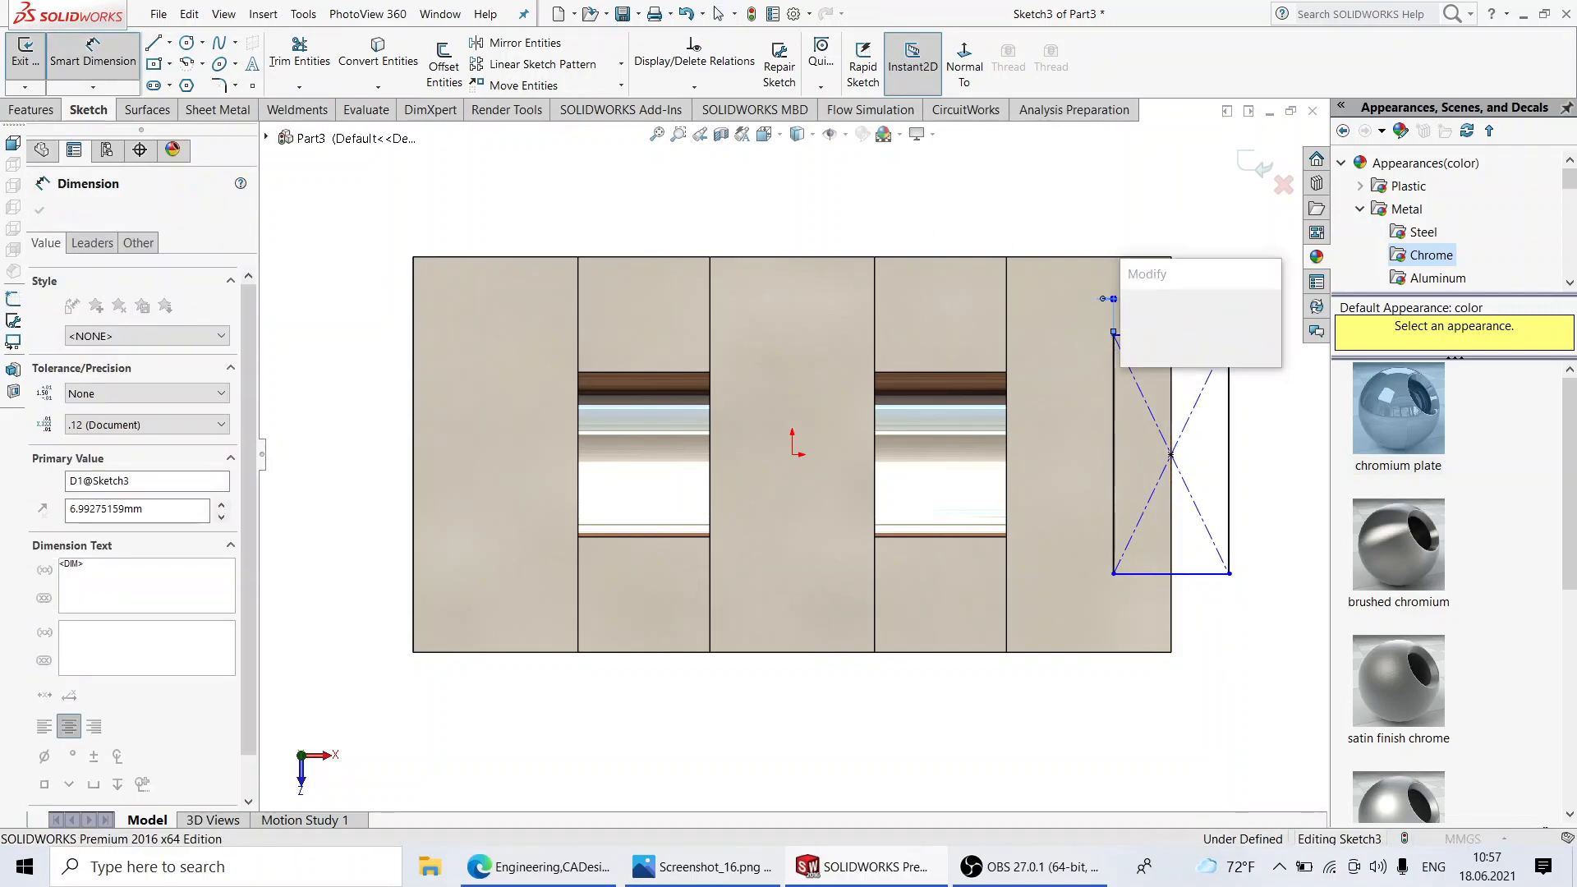
type("8")
key("Return")
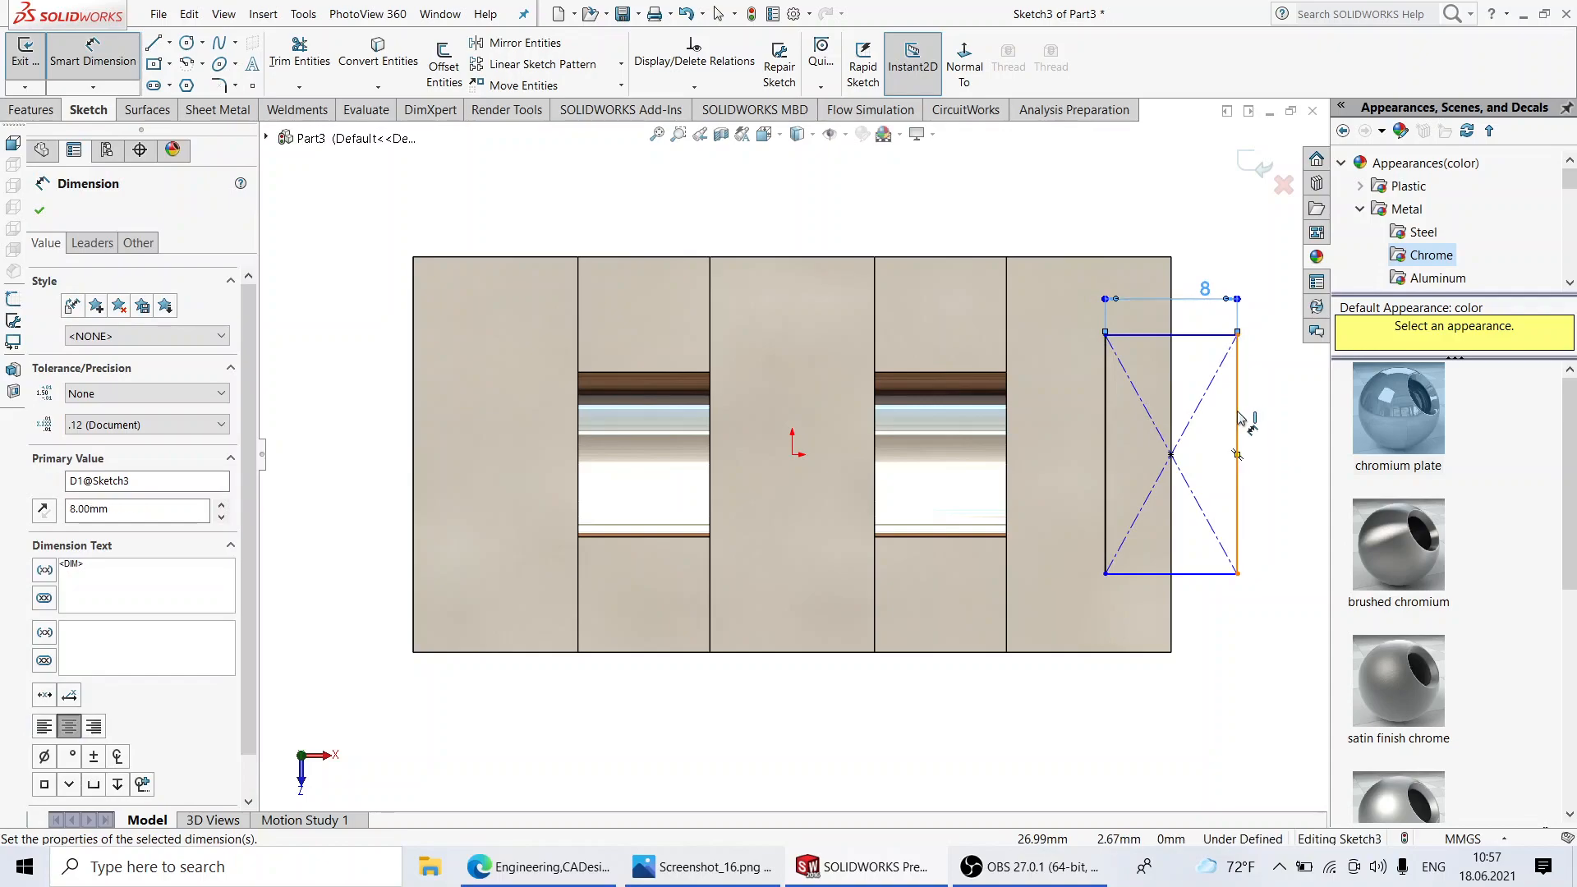
Step: Dimension the rectangle's long side, parallel to the shoulder's outer edge, to 14 mm
left_click(1236, 440)
left_click(1274, 426)
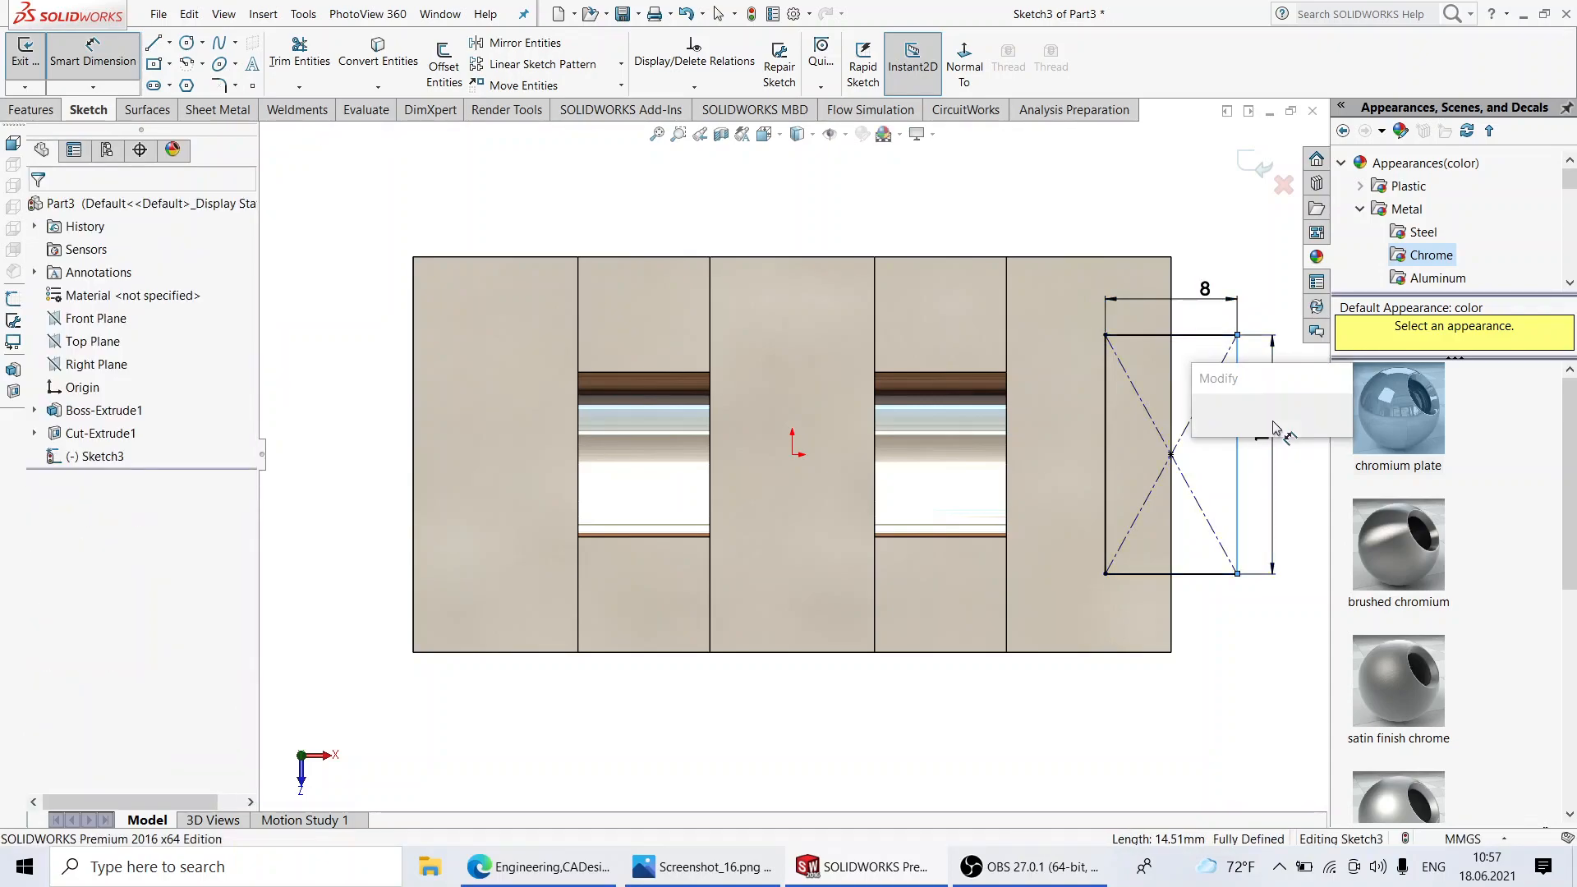
type("1")
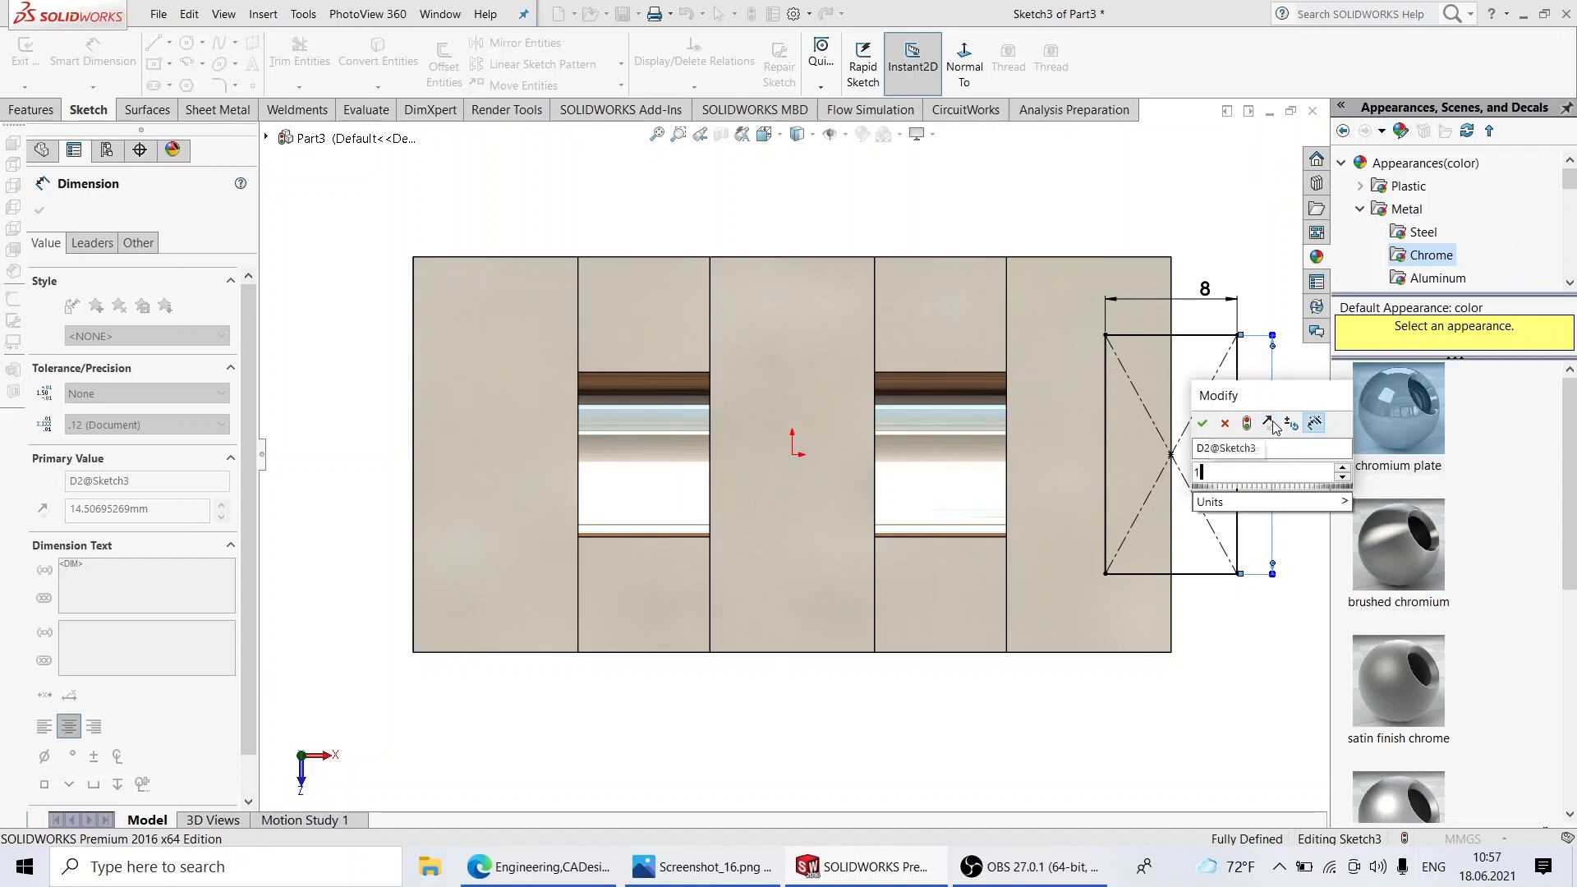
type("4")
key("Return")
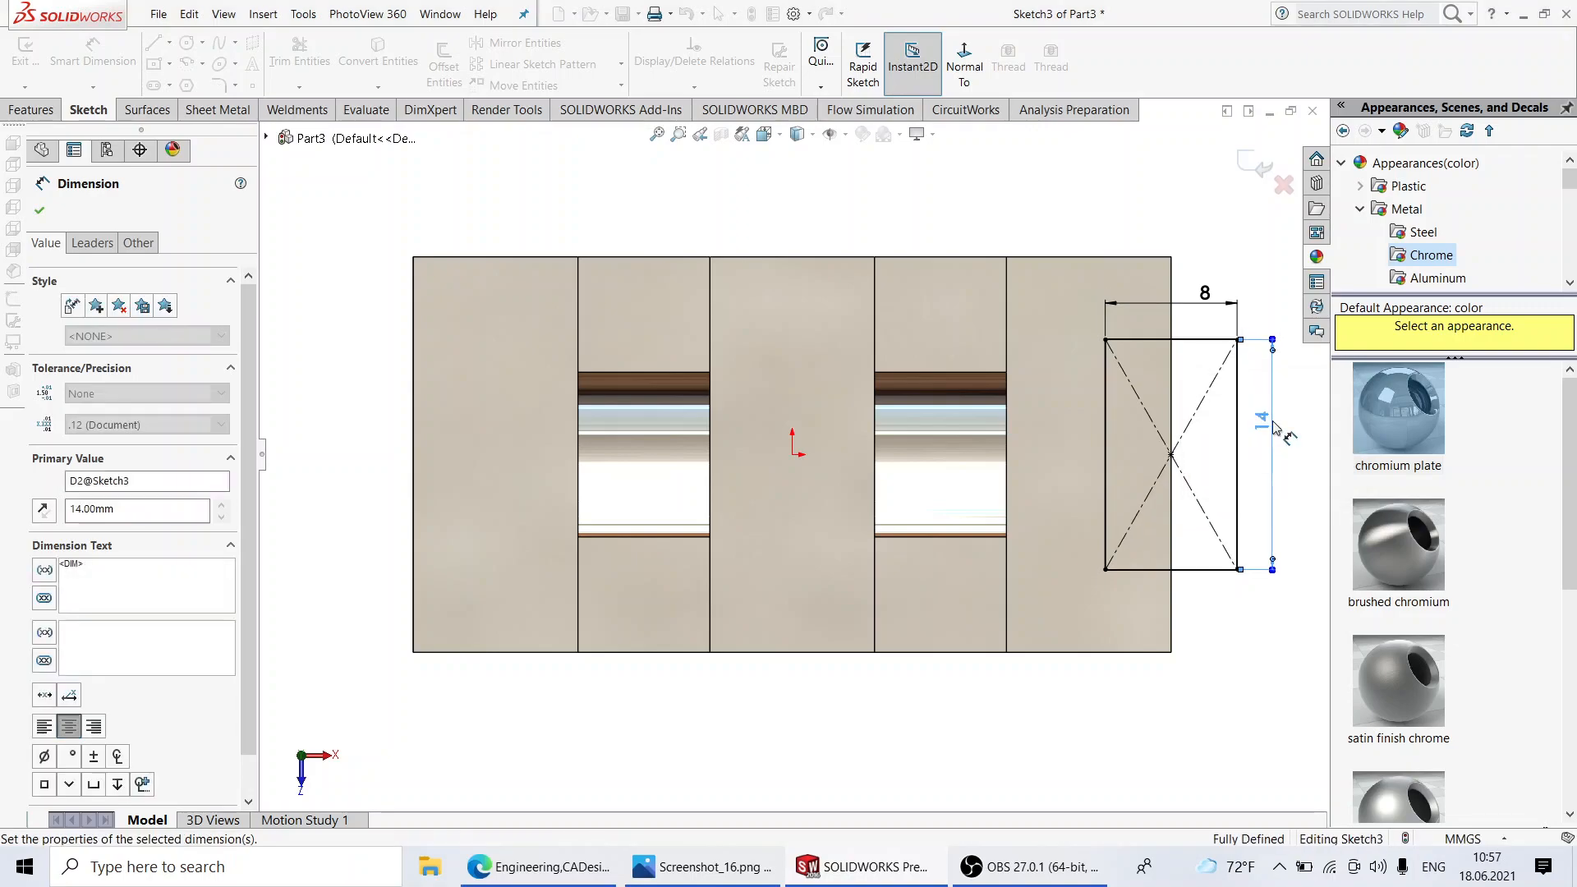
left_click(41, 204)
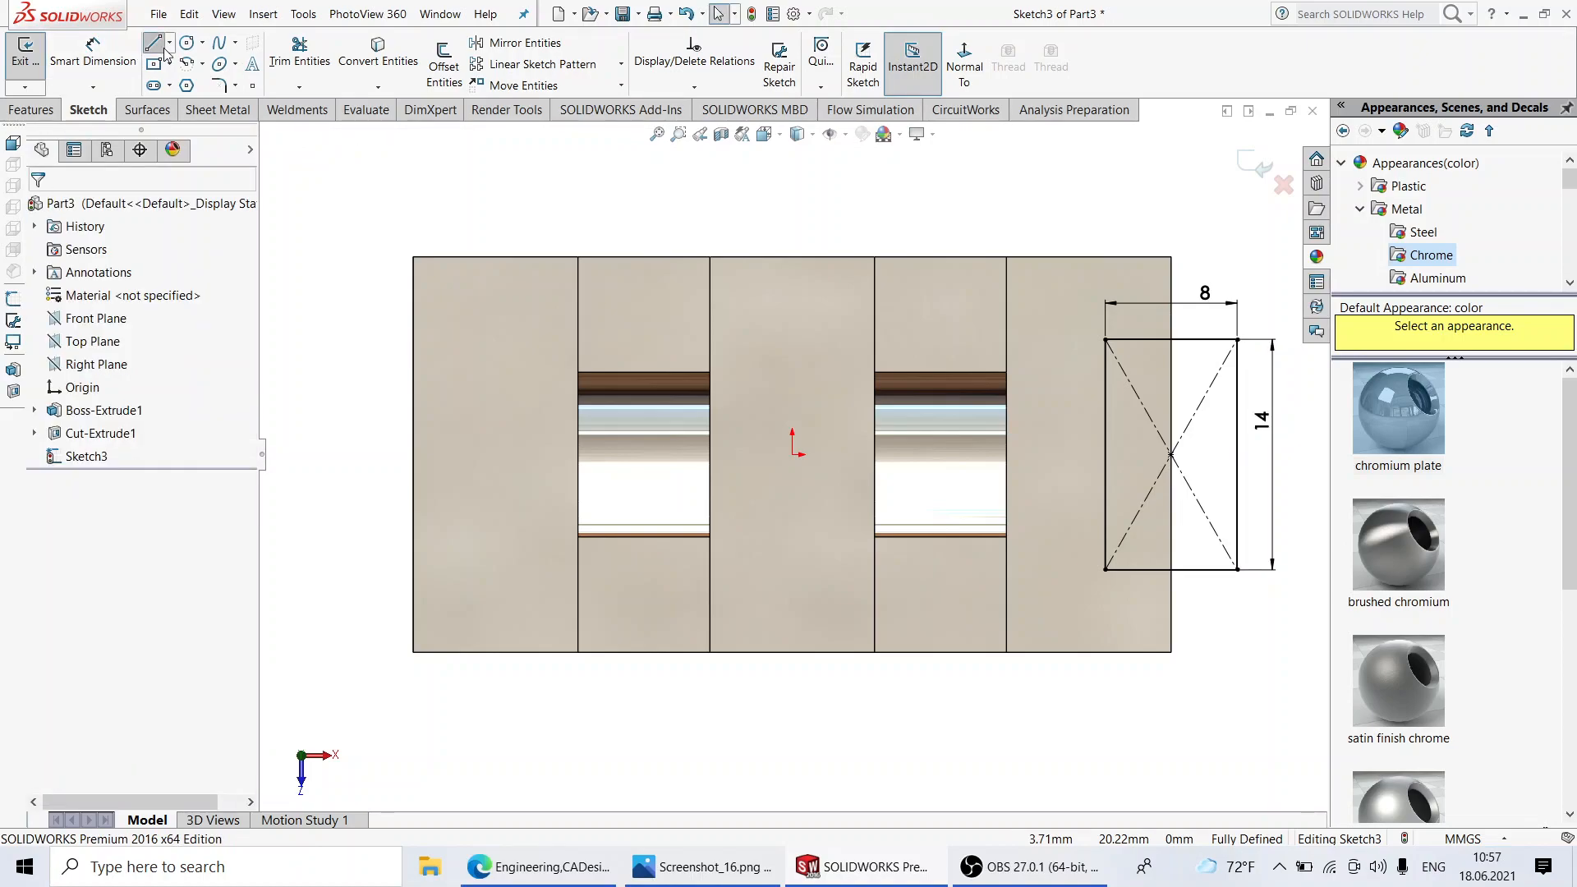
Step: Draw a vertical centerline about 10 mm long upward from the origin in the same sketch
left_click(156, 45)
left_click(169, 44)
left_click(197, 84)
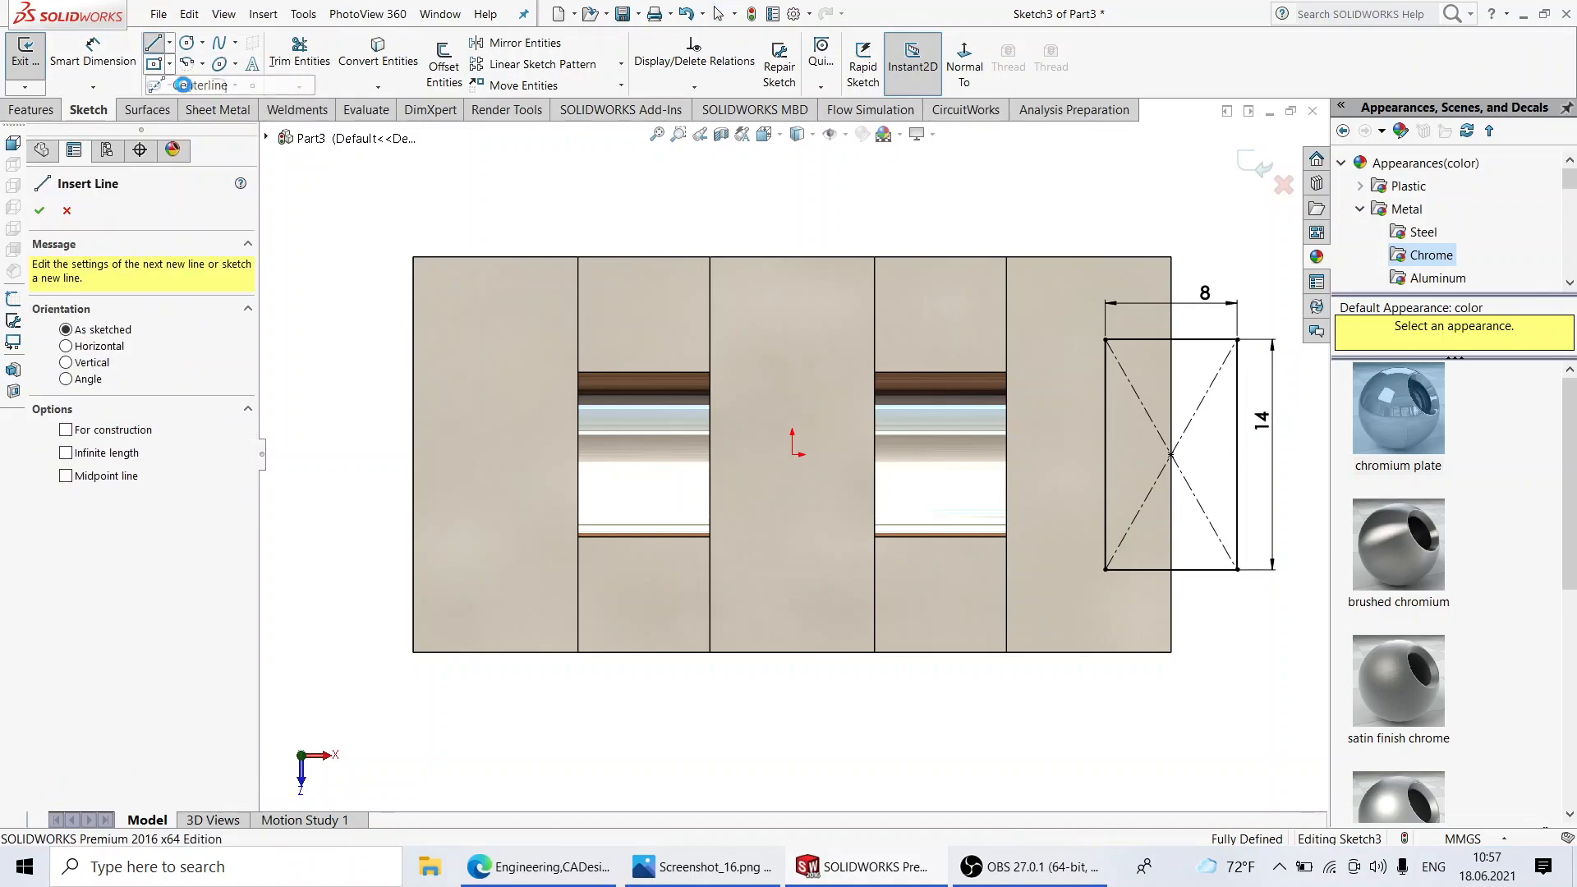
left_click(792, 455)
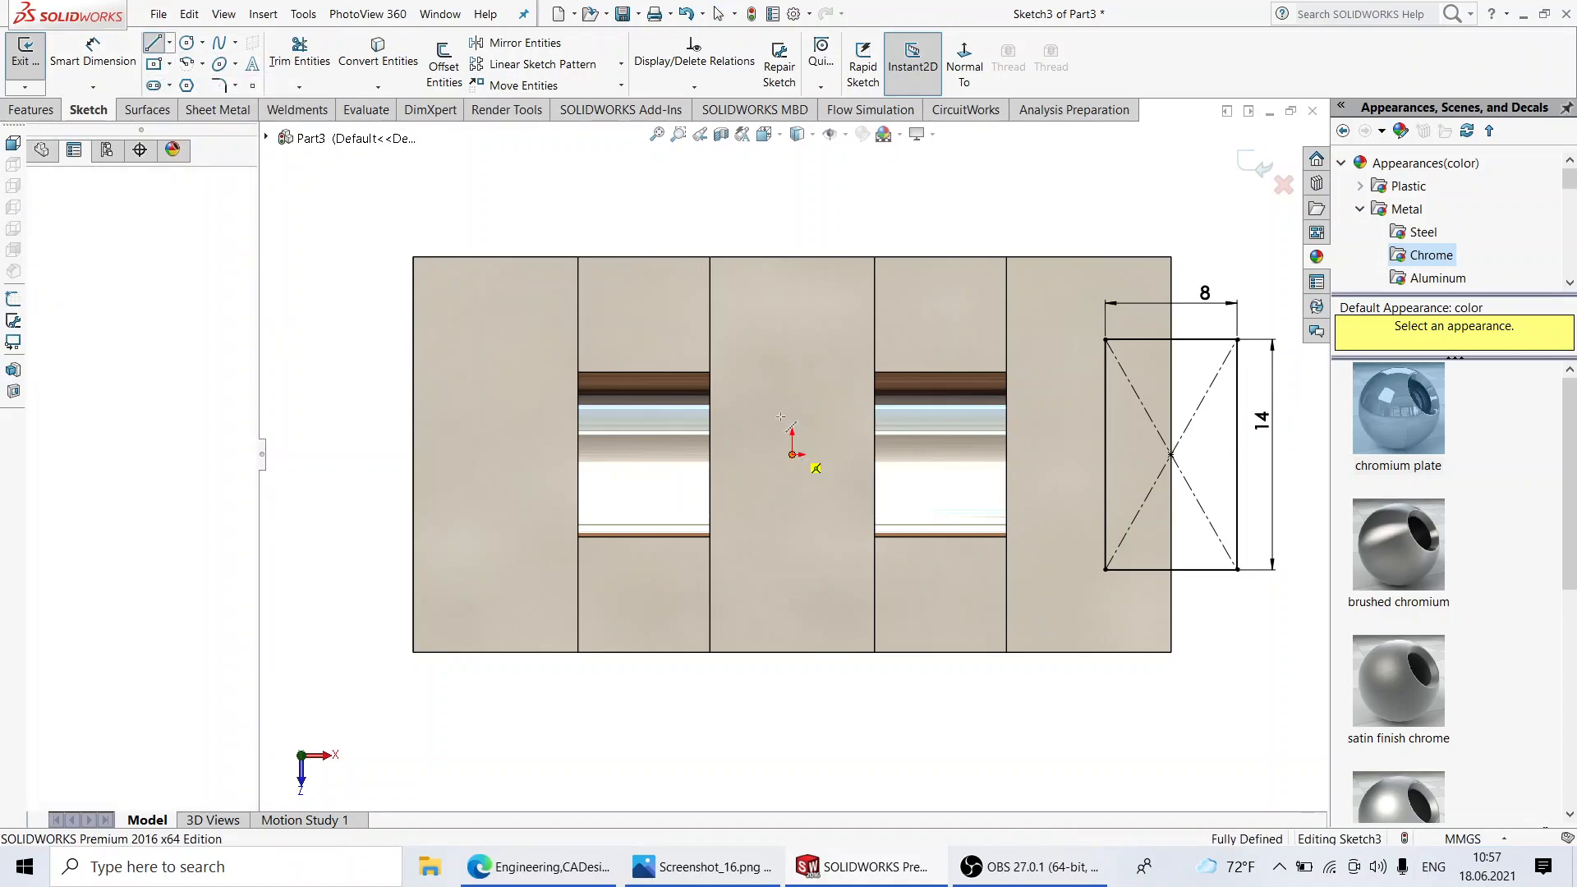
left_click(793, 292)
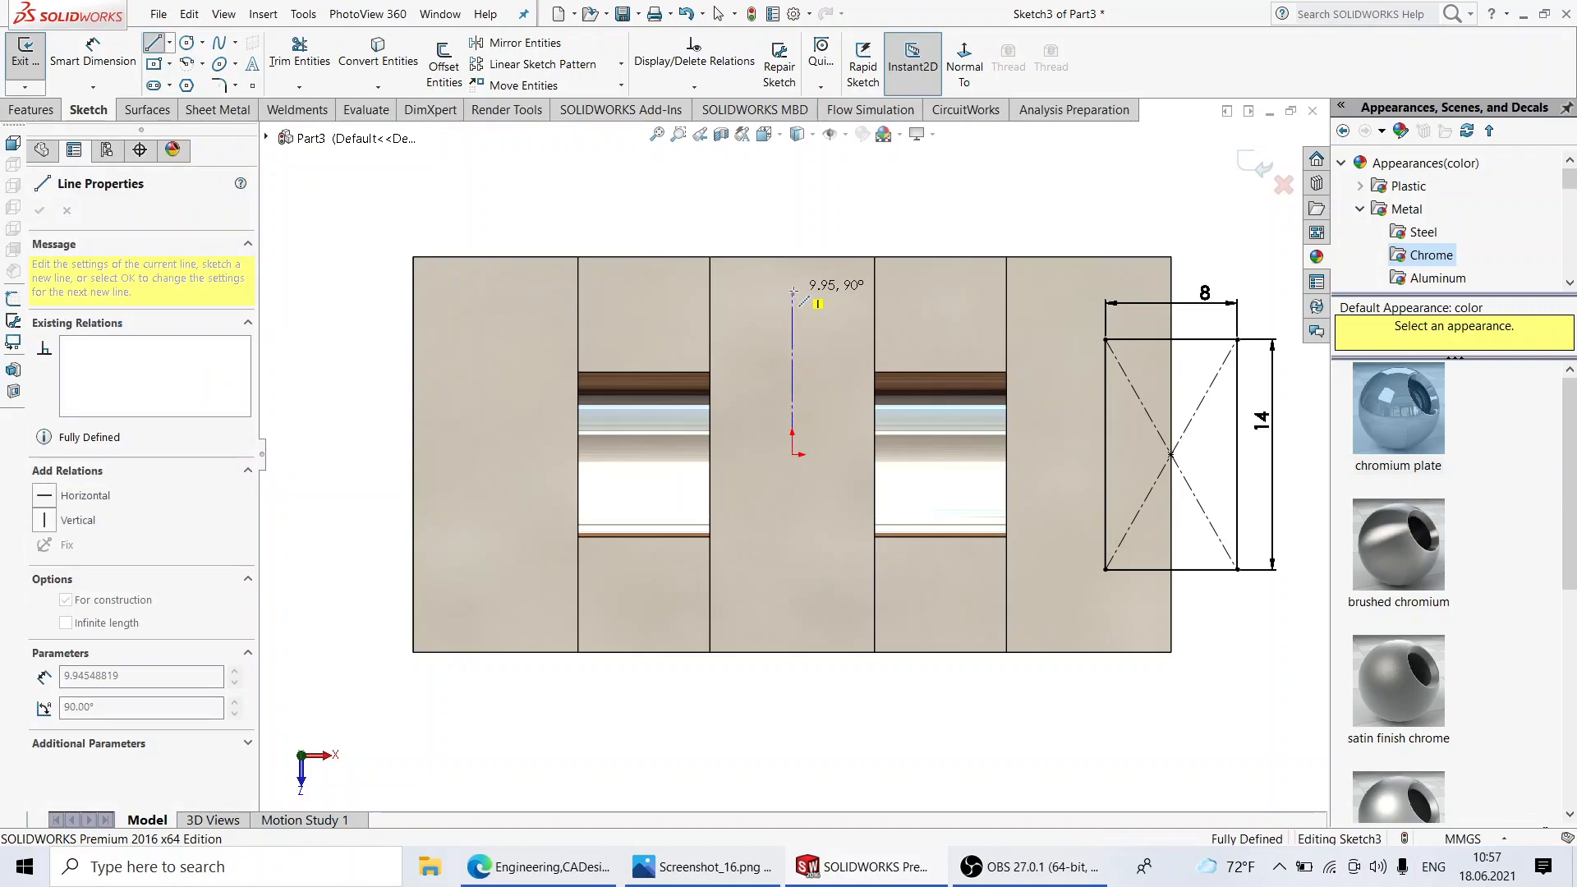
Step: Mirror the whole 8 by 14 mm rectangle, including its construction diagonals, about the vertical centerline onto the opposite shoulder
key("Escape")
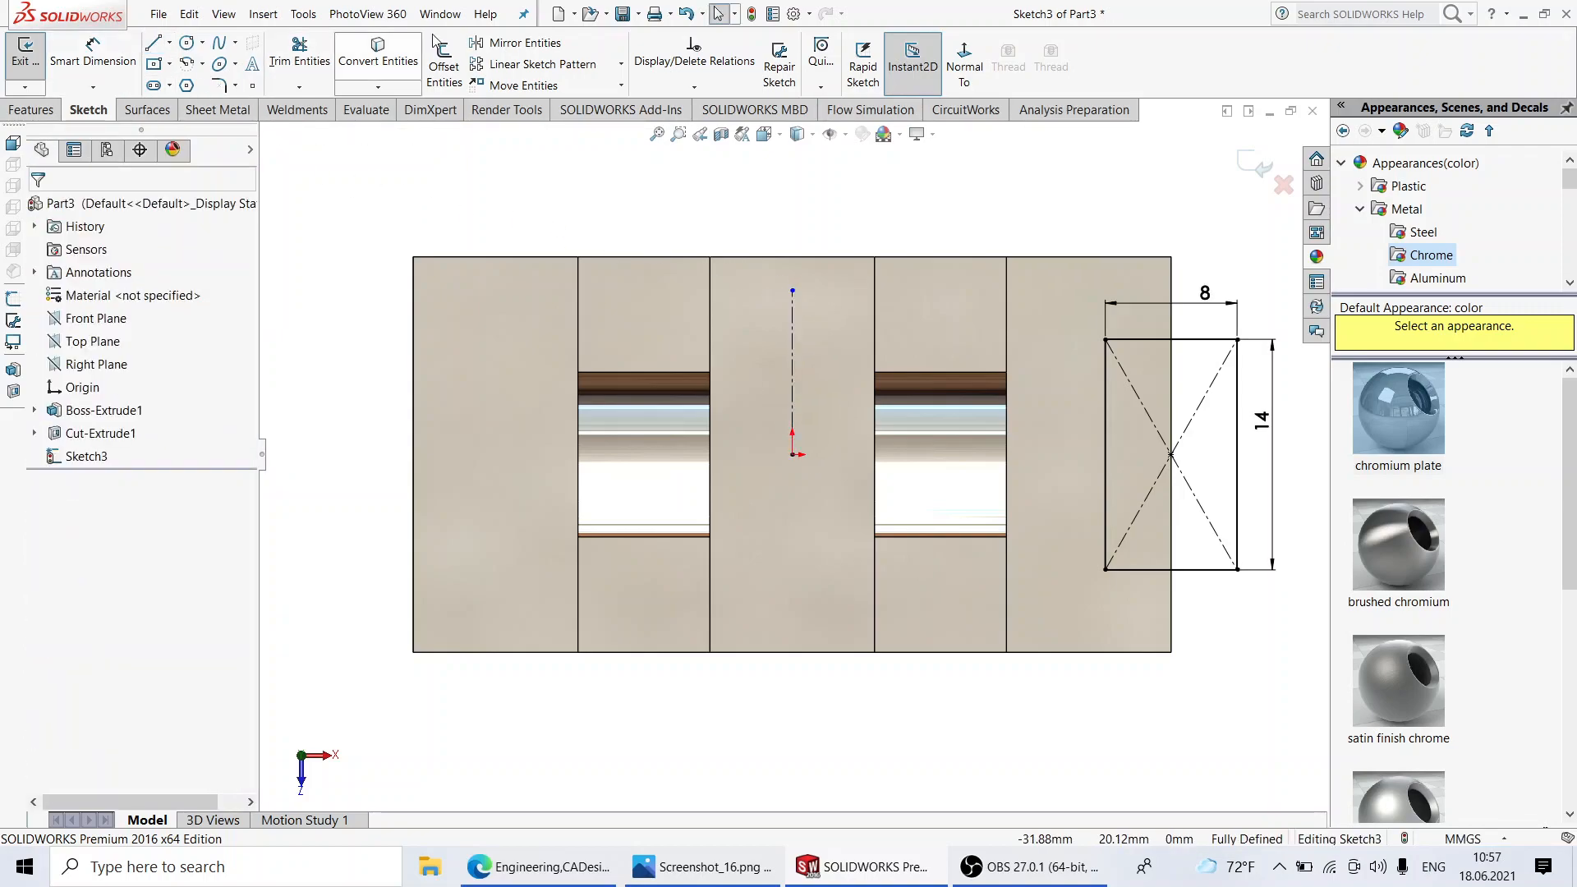
left_click(513, 42)
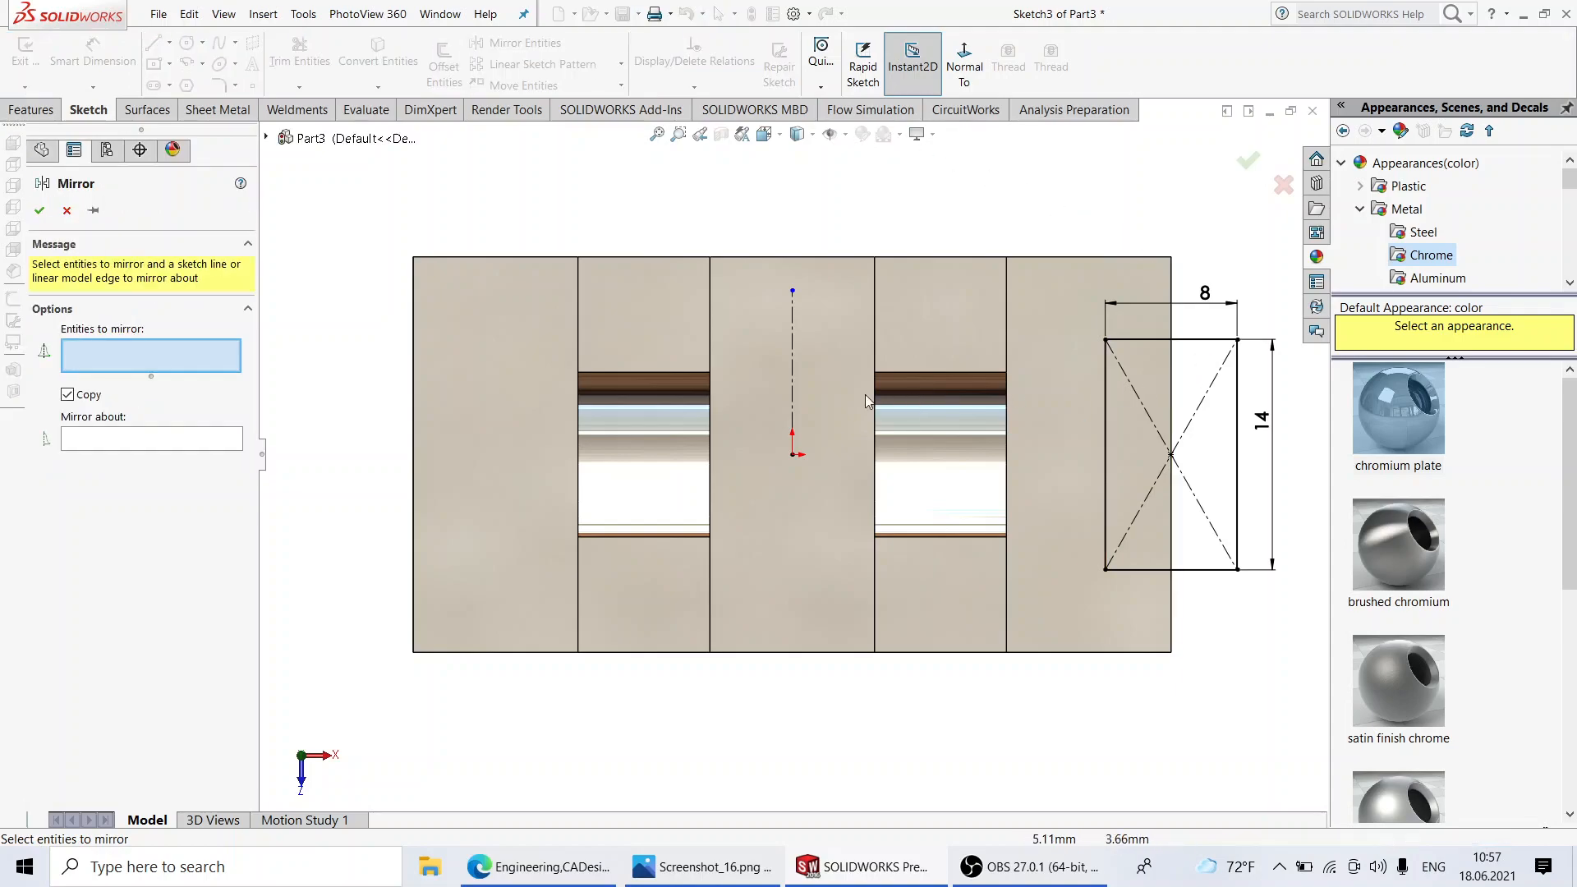
left_click(1197, 410)
left_click(1154, 421)
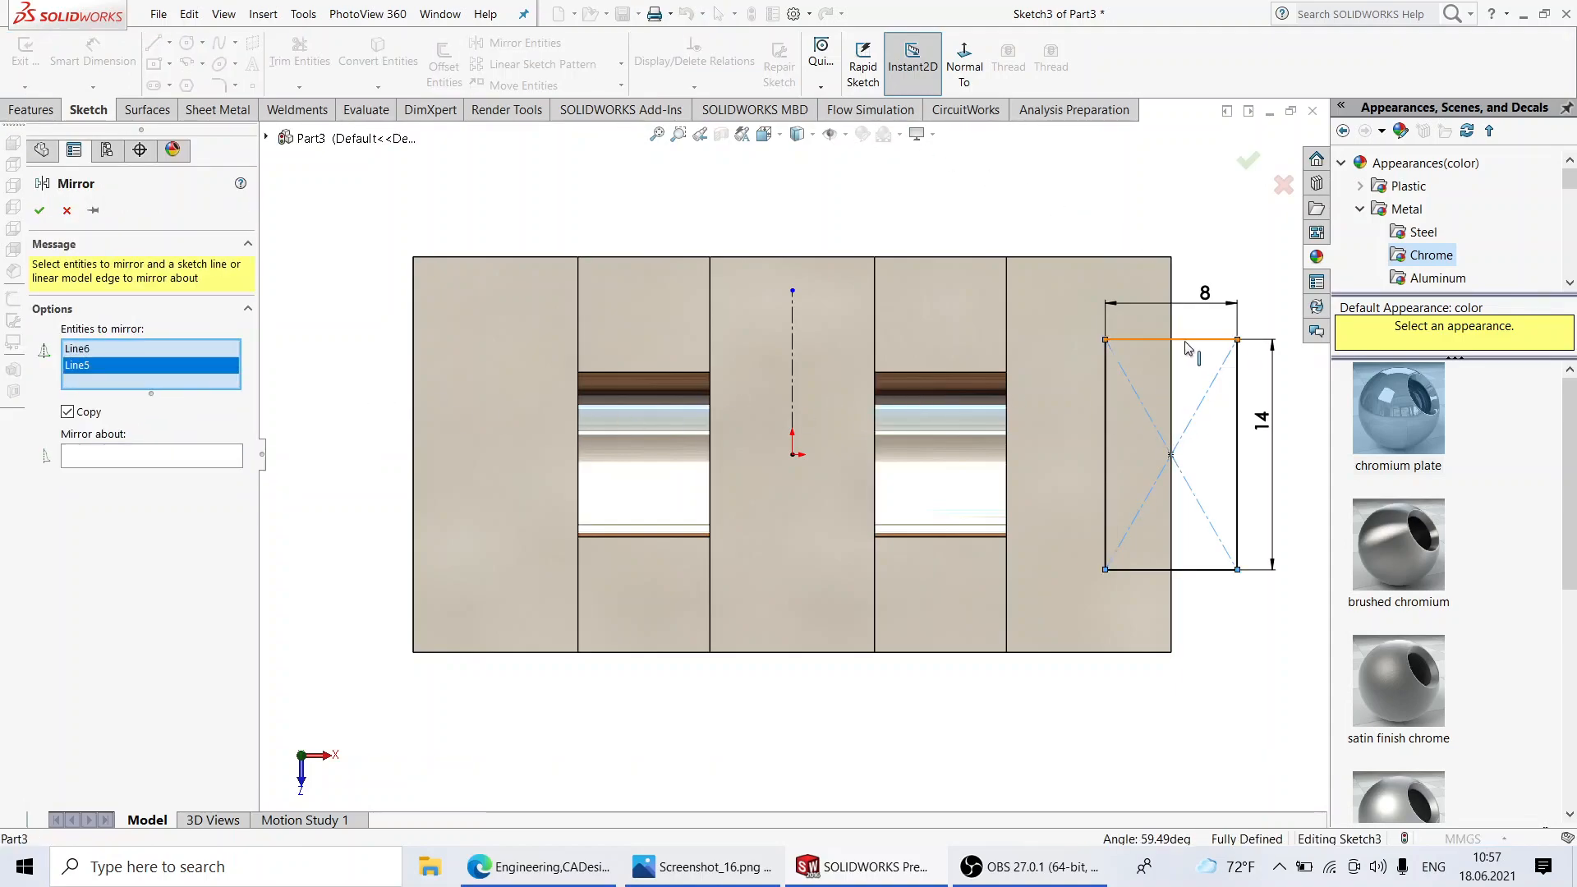
left_click(1185, 341)
left_click(1239, 415)
left_click(1218, 569)
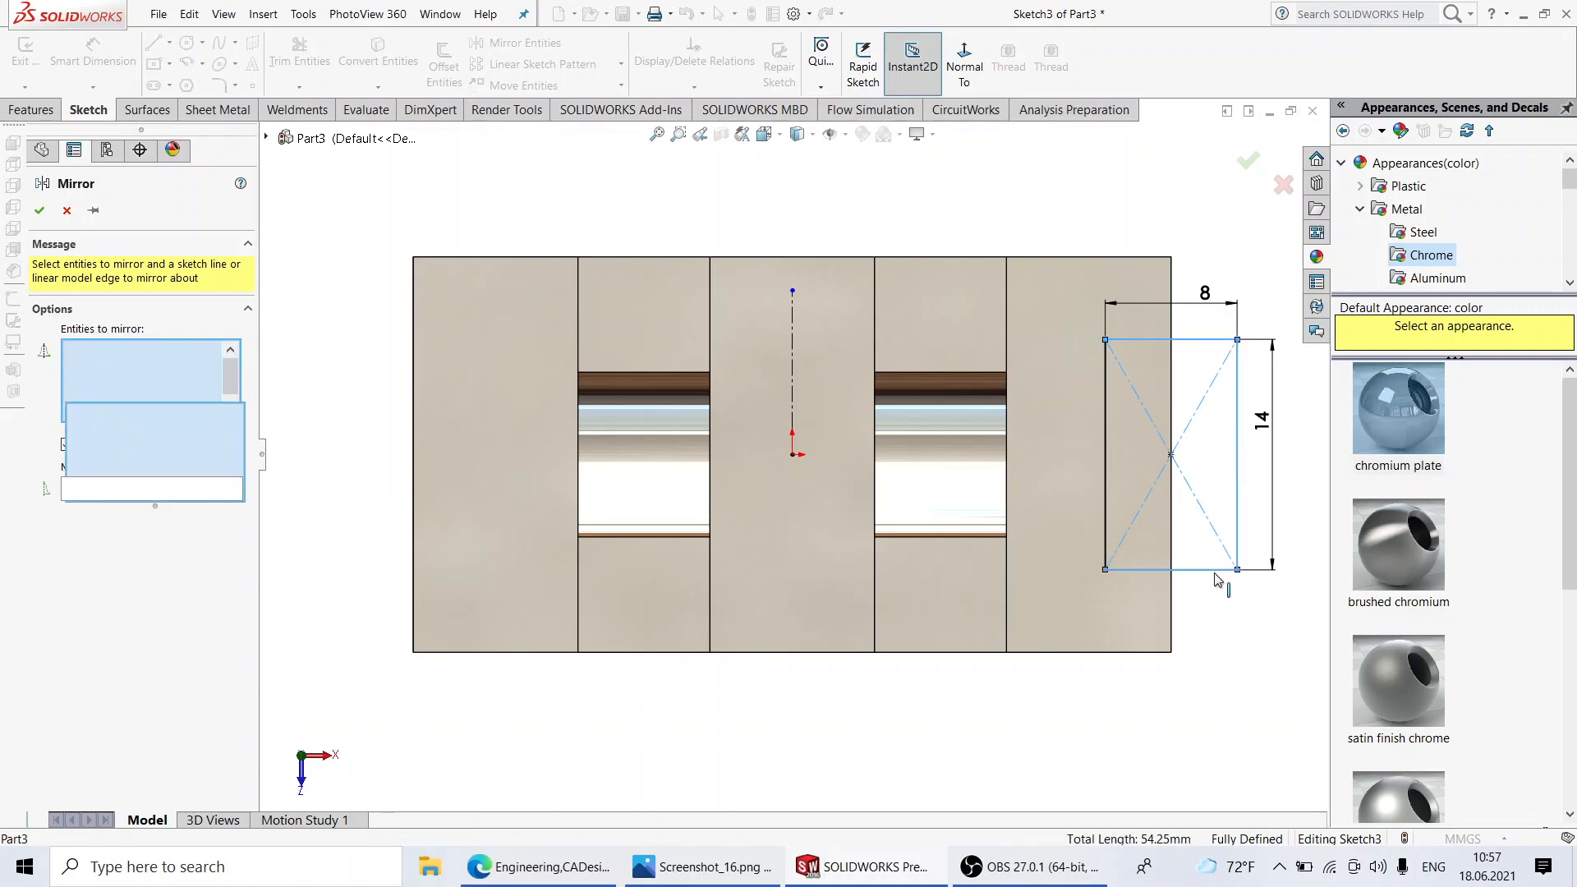
left_click(1105, 501)
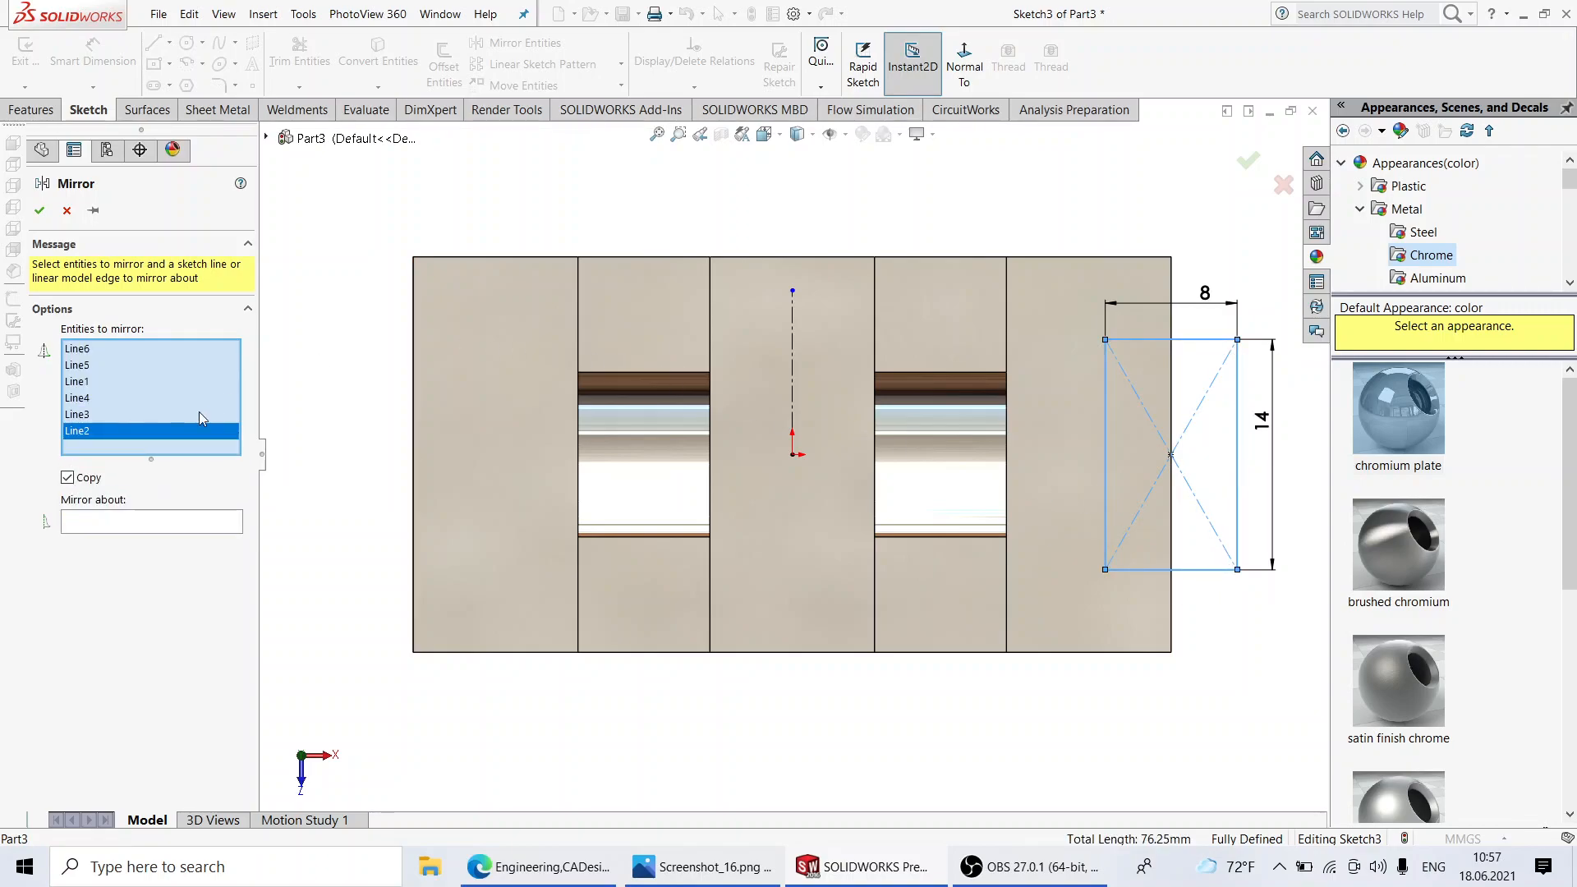
left_click(174, 529)
left_click(790, 374)
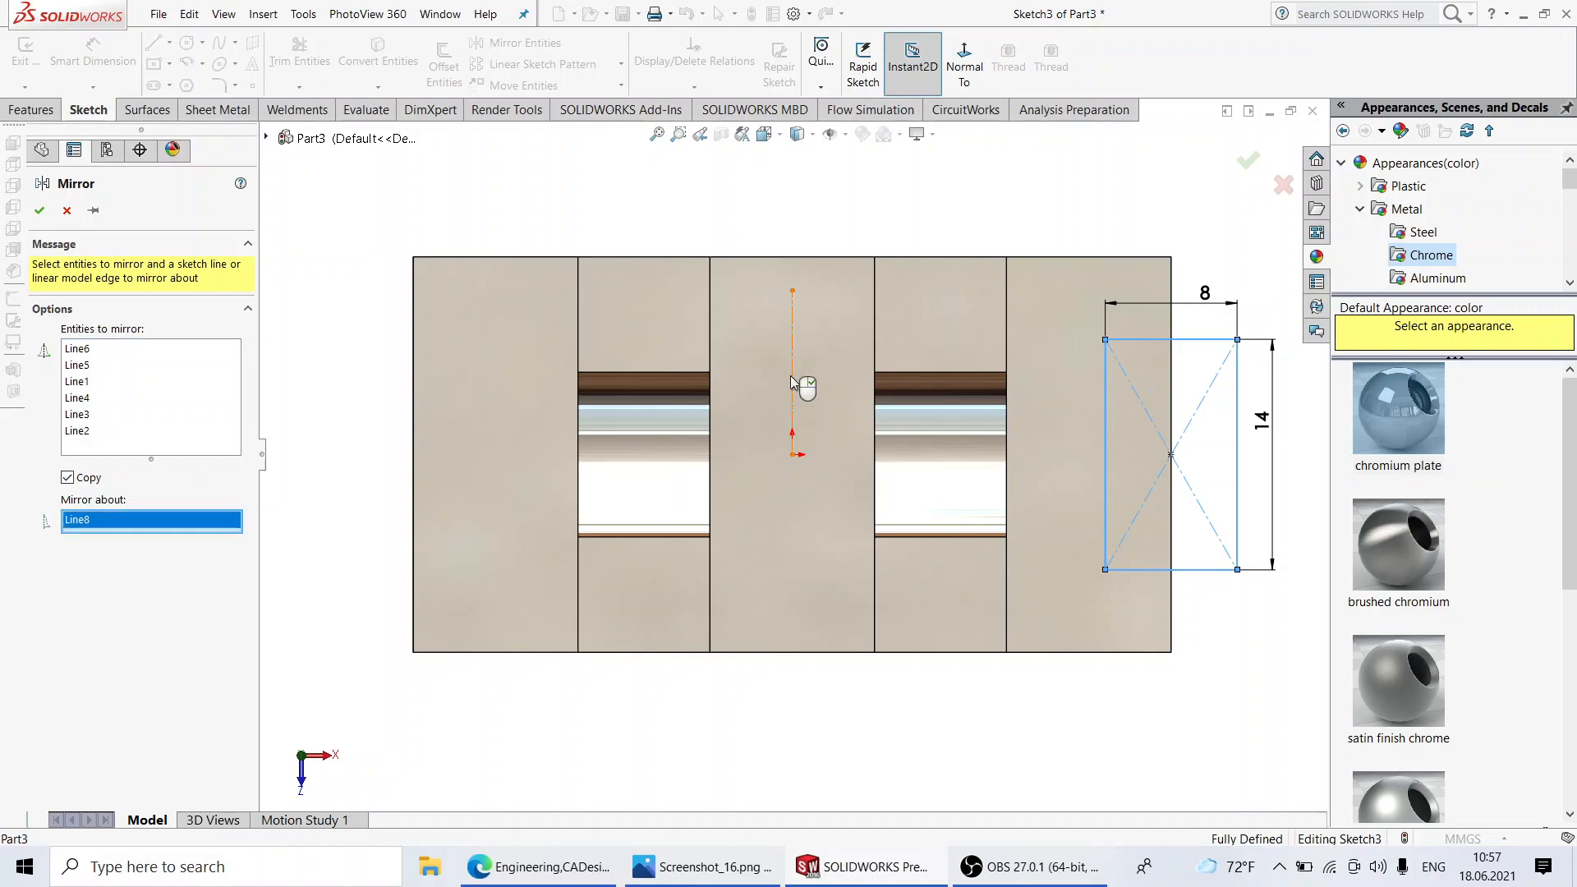
left_click(35, 209)
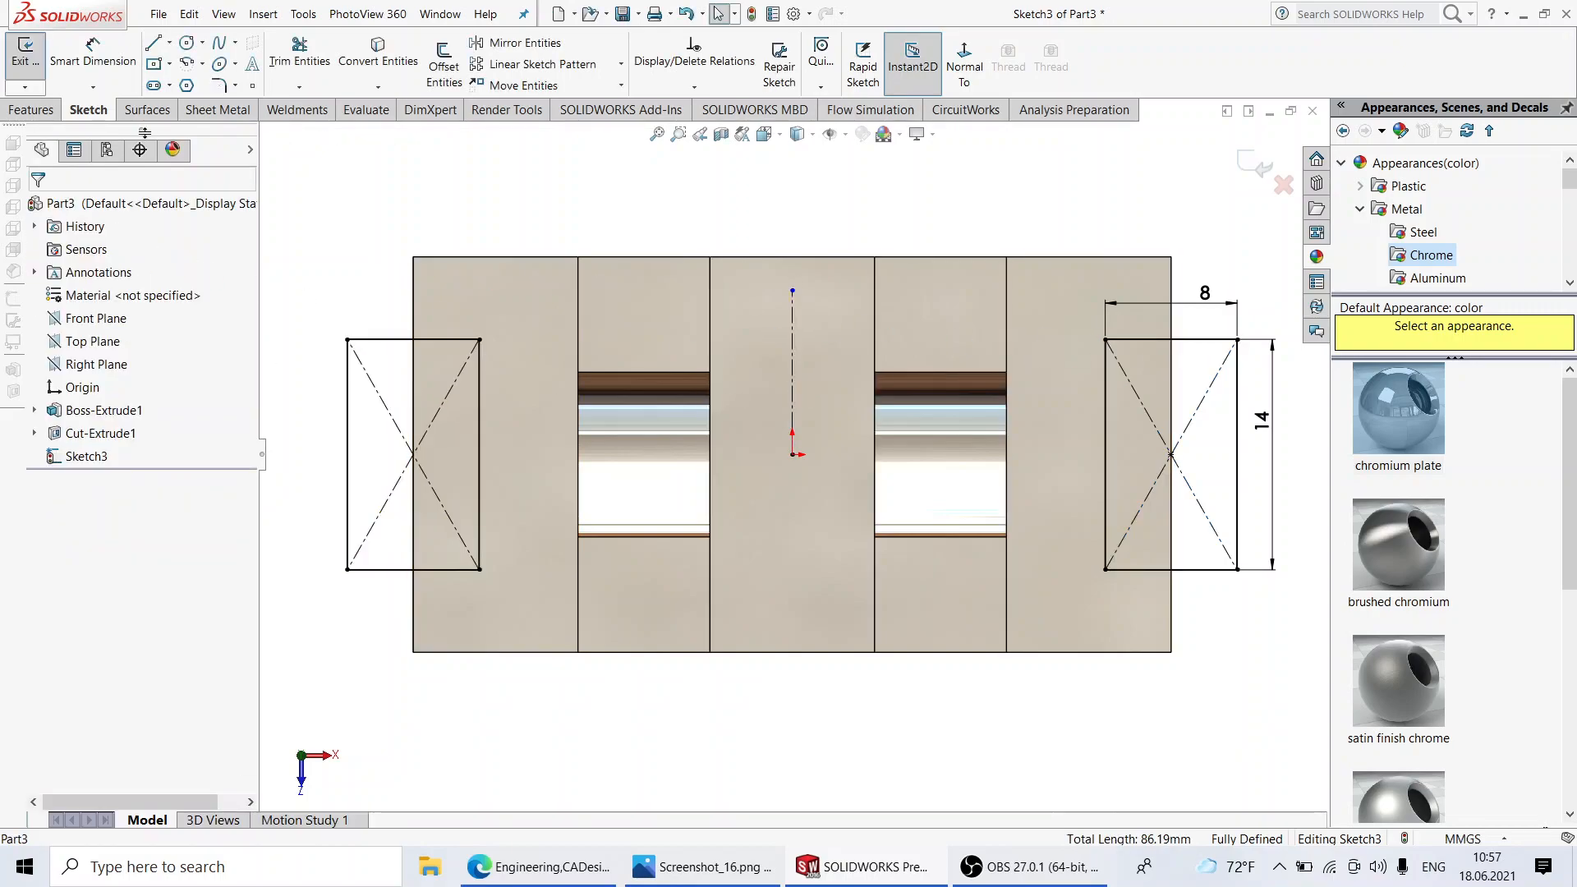
Step: Cut-extrude both rectangles downward through the shoulders, ending at the base's bottom edge with the Up To Vertex condition
left_click(31, 109)
mouse_move(777, 492)
middle_mouse_down()
mouse_move(795, 246)
mouse_move(776, 230)
middle_mouse_up()
left_click(294, 80)
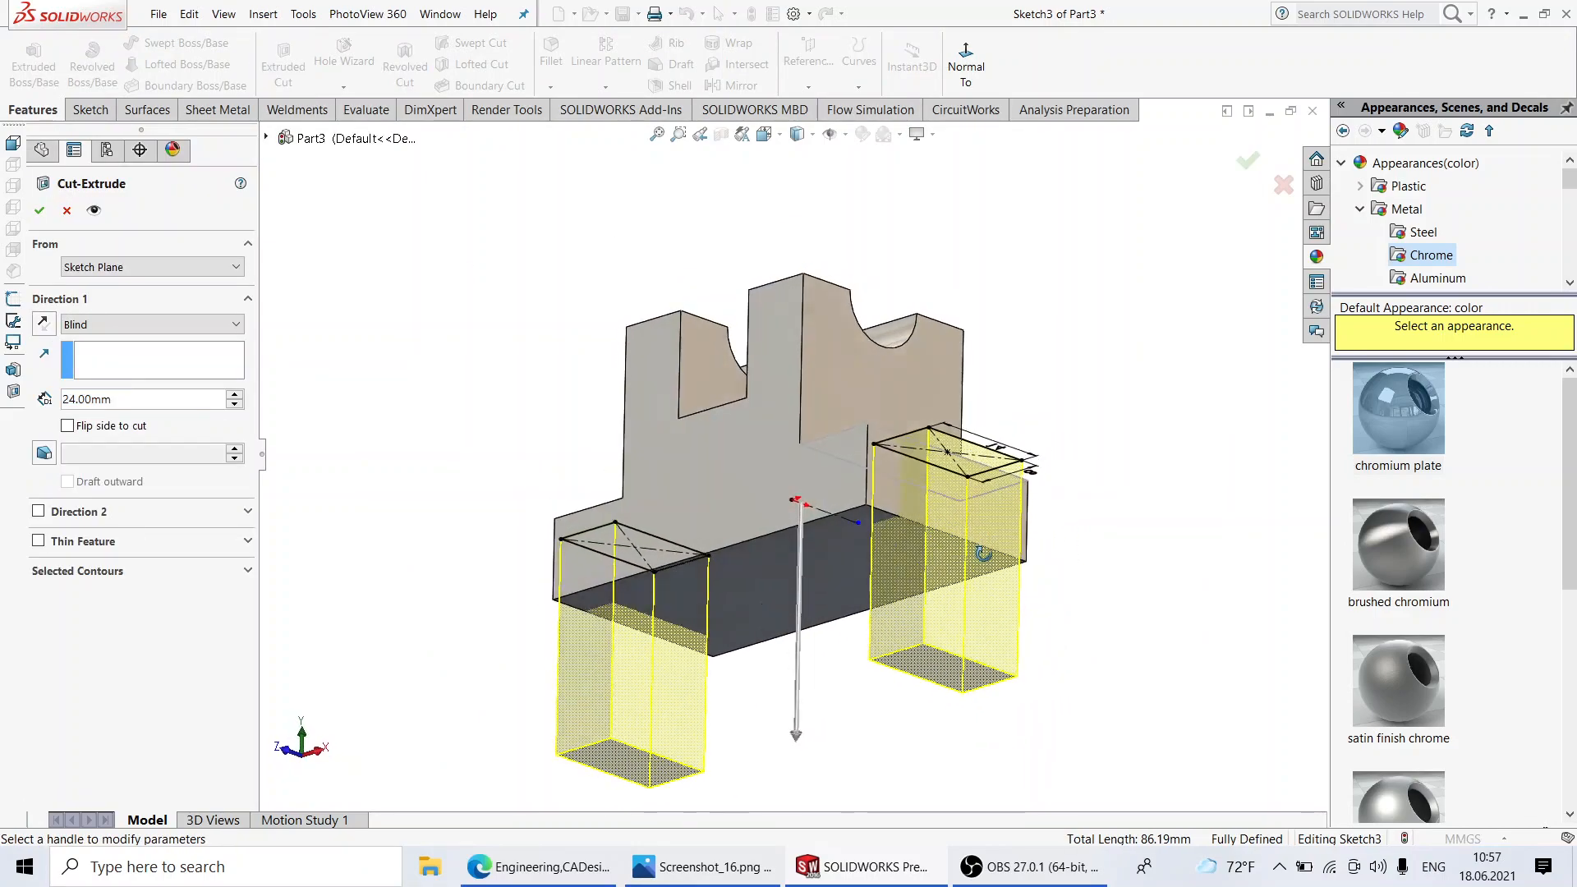
left_click(945, 584)
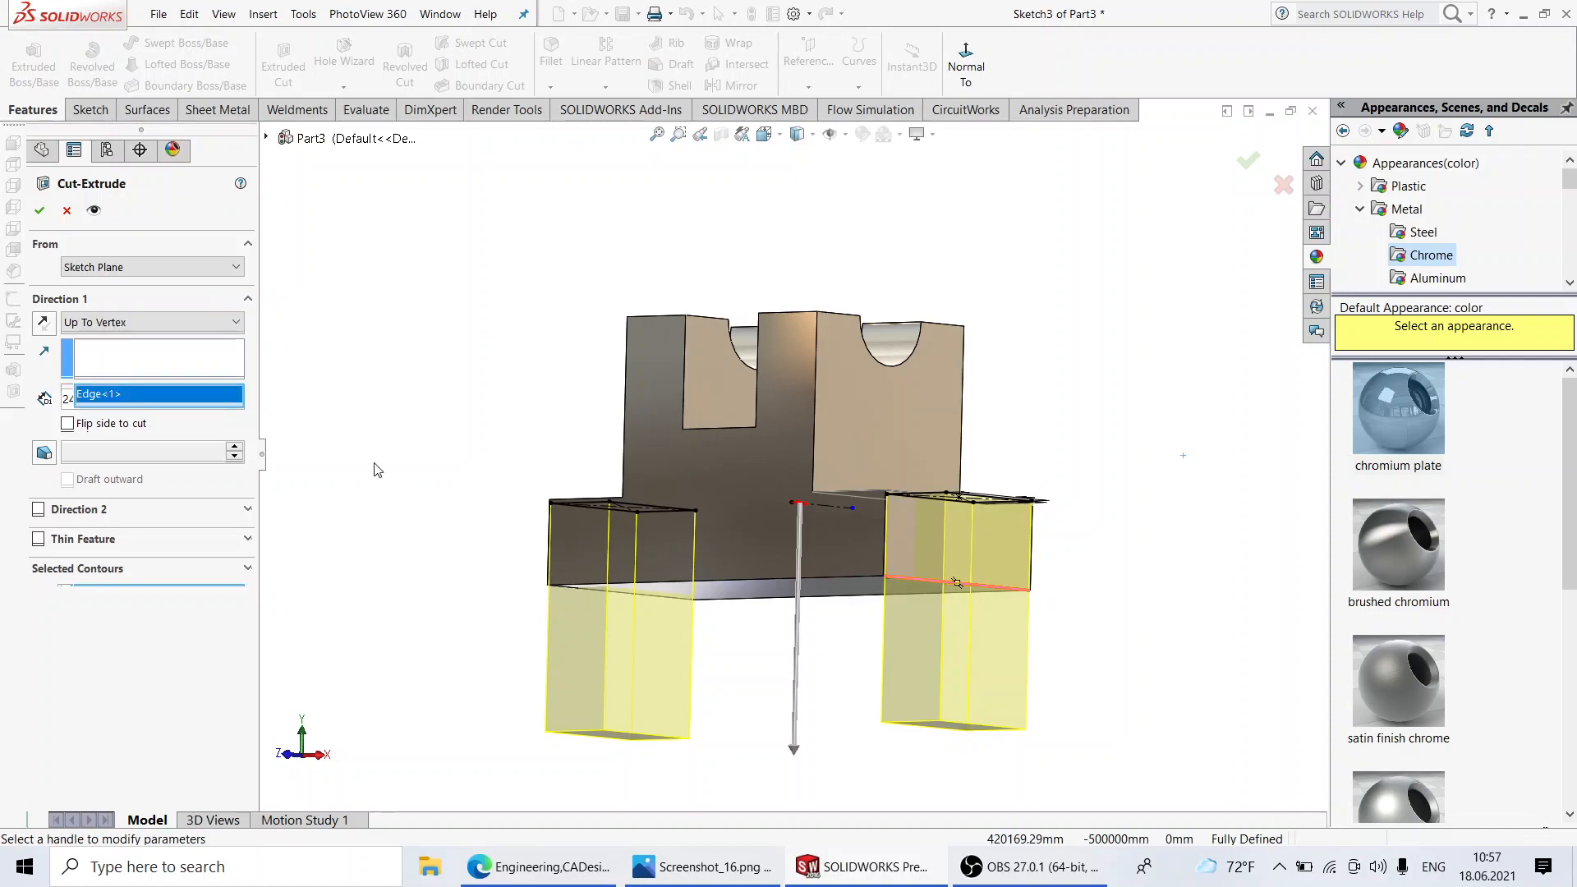
left_click(37, 211)
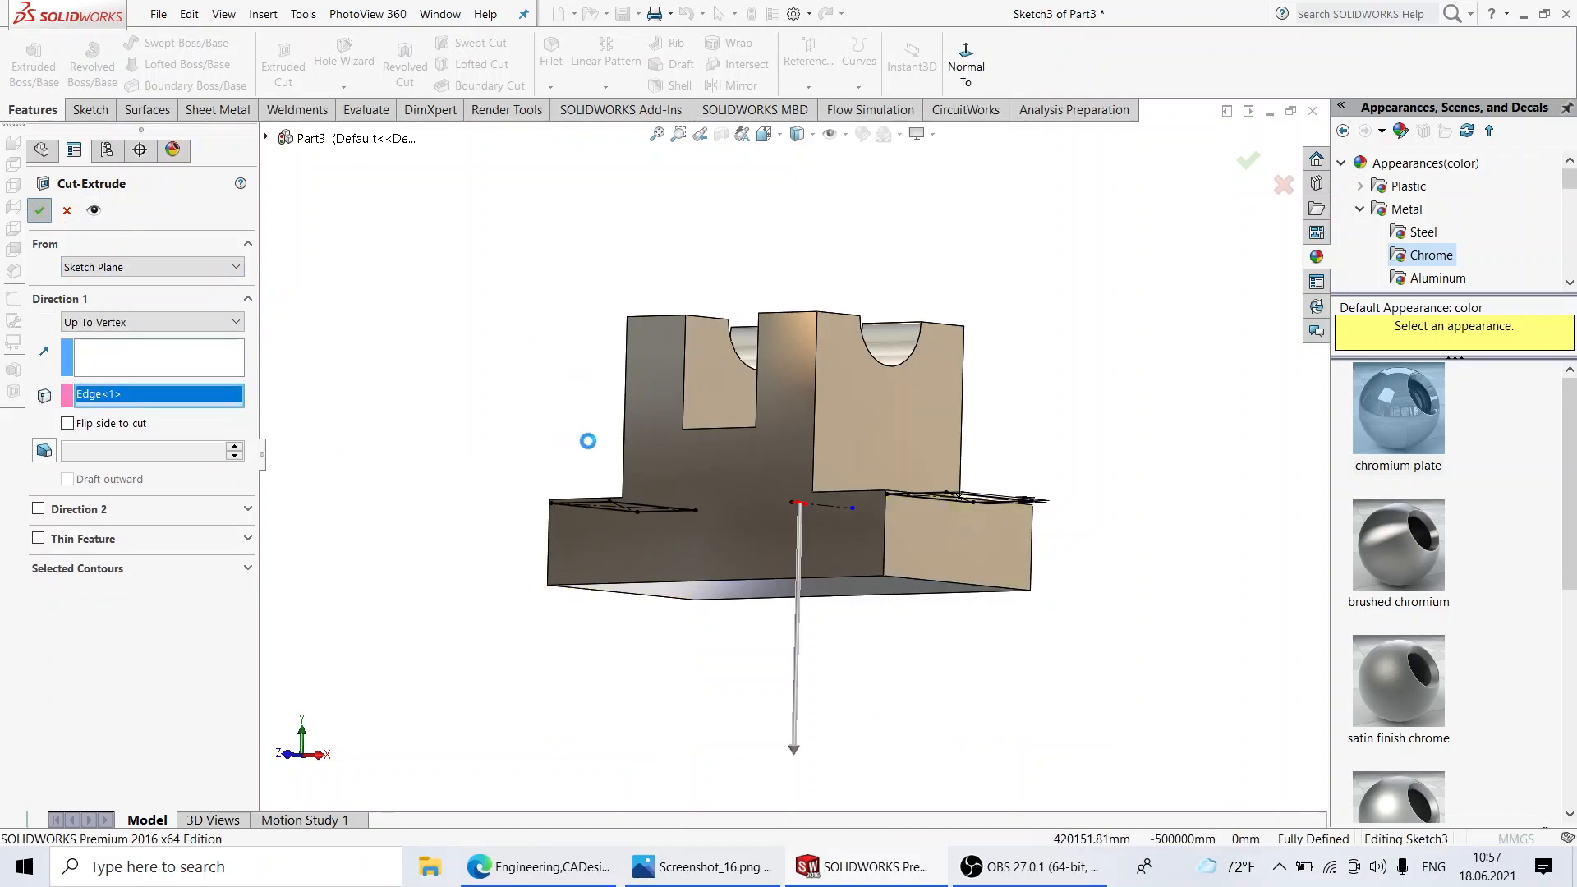